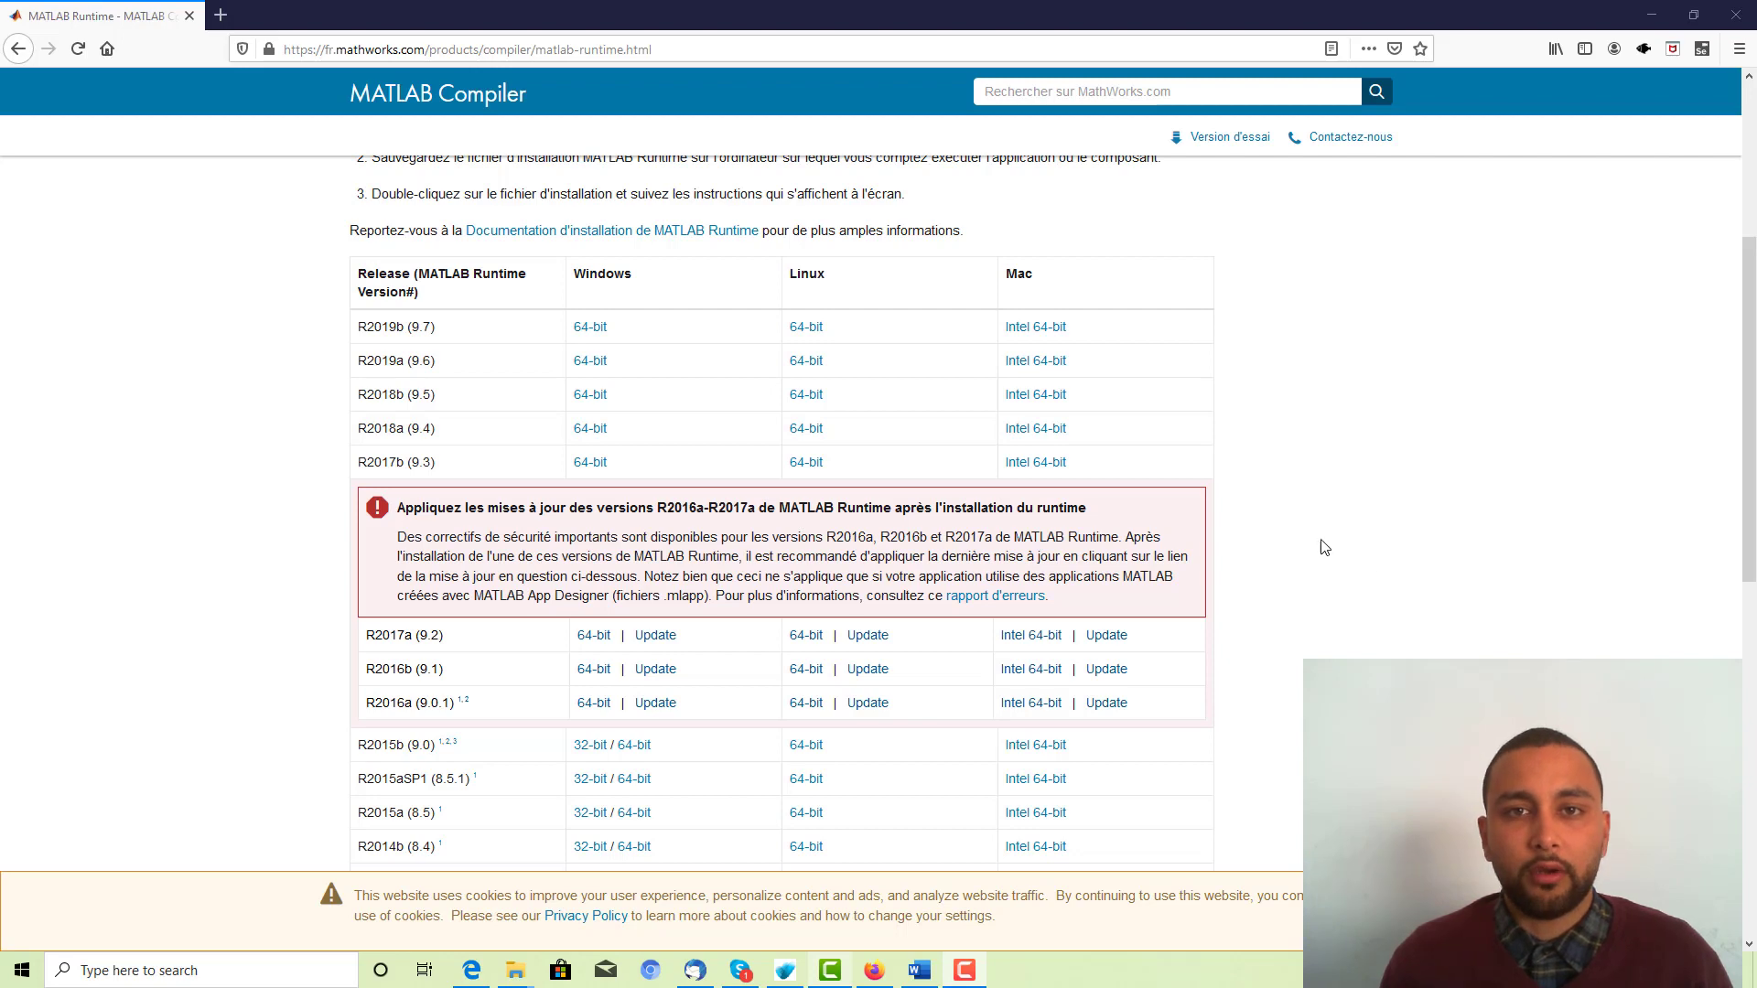
# Step: Find and highlight the R2015a (8.5) release in the MATLAB Runtime download table
pyautogui.scroll(-4, 498, 476)
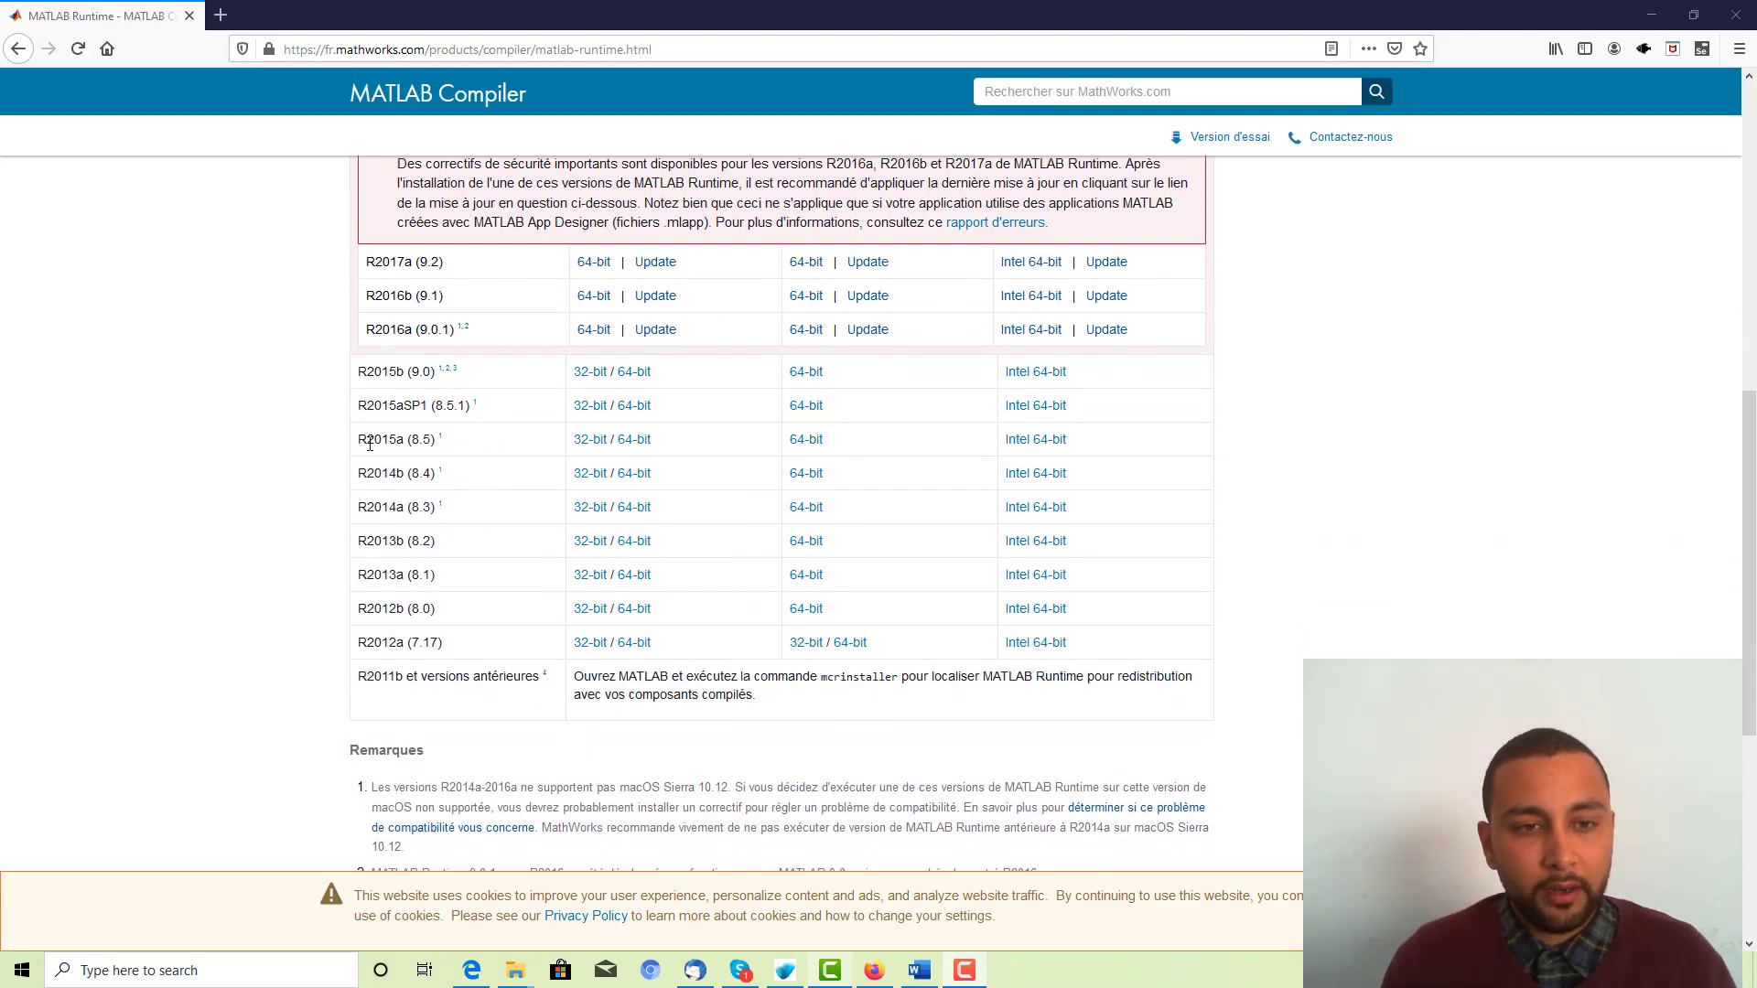
pyautogui.tripleClick(370, 444)
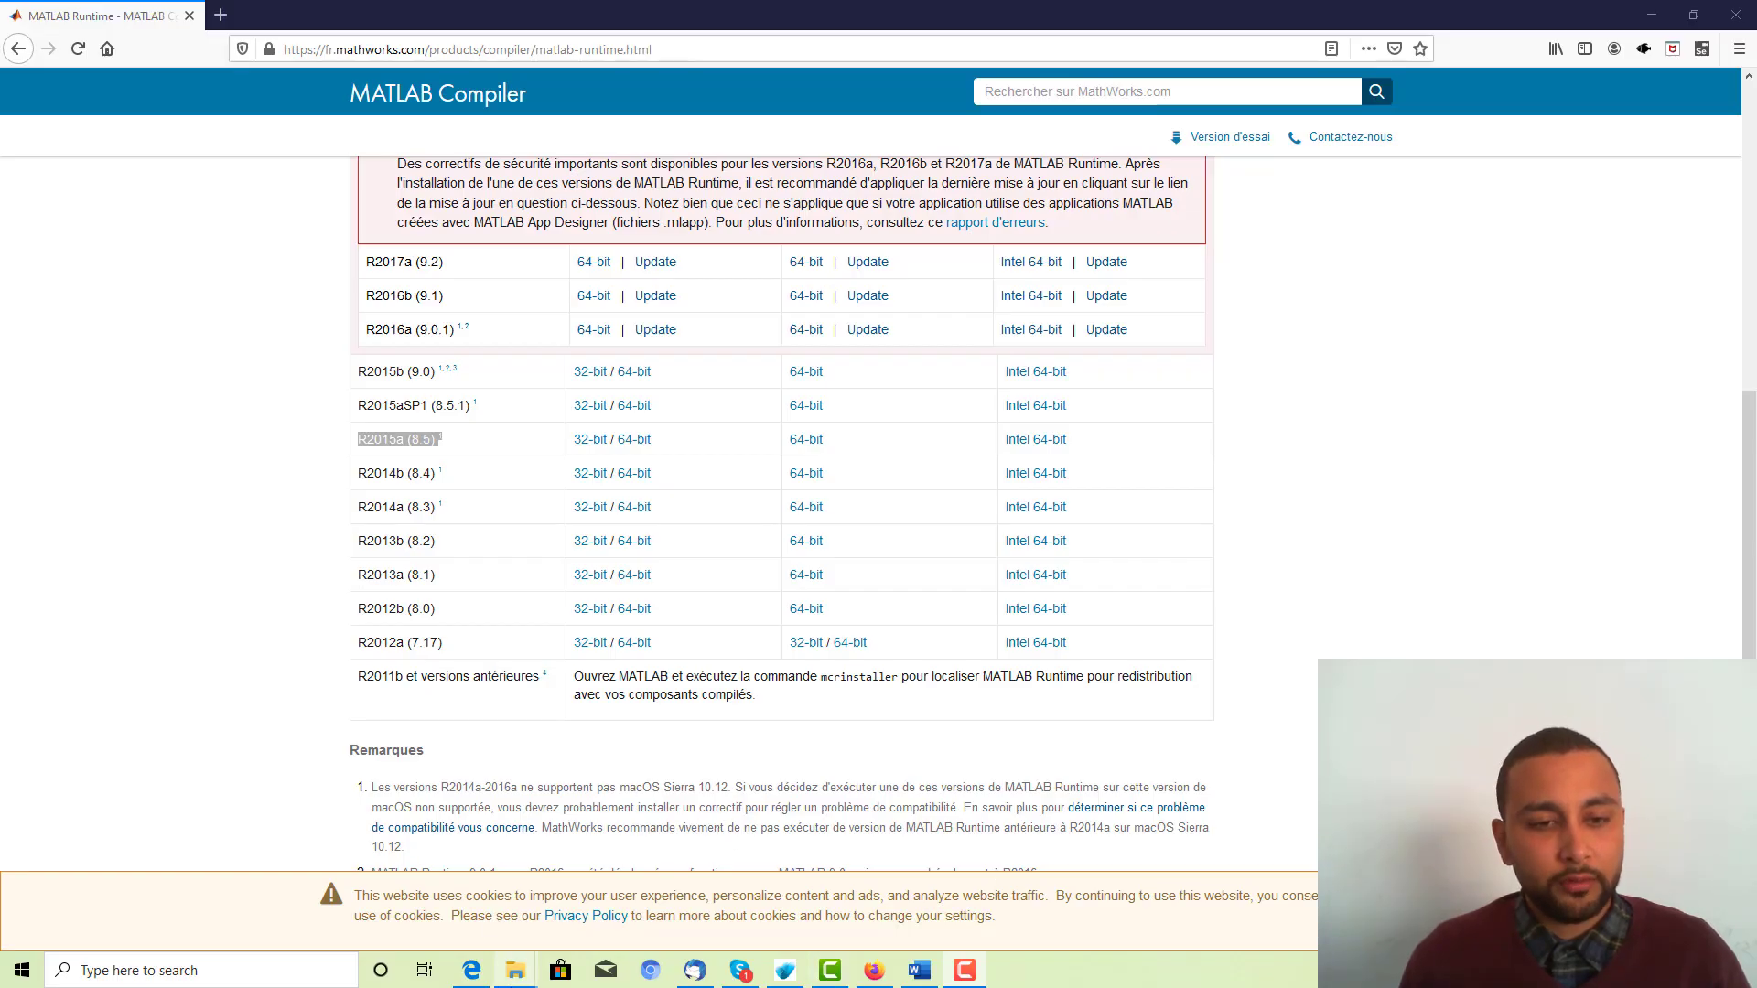
# Step: Switch to File Explorer, open this computer's system properties and bring up the Windows environment variables from the advanced settings
pyautogui.moveTo(516, 970)
pyautogui.click(381, 865)
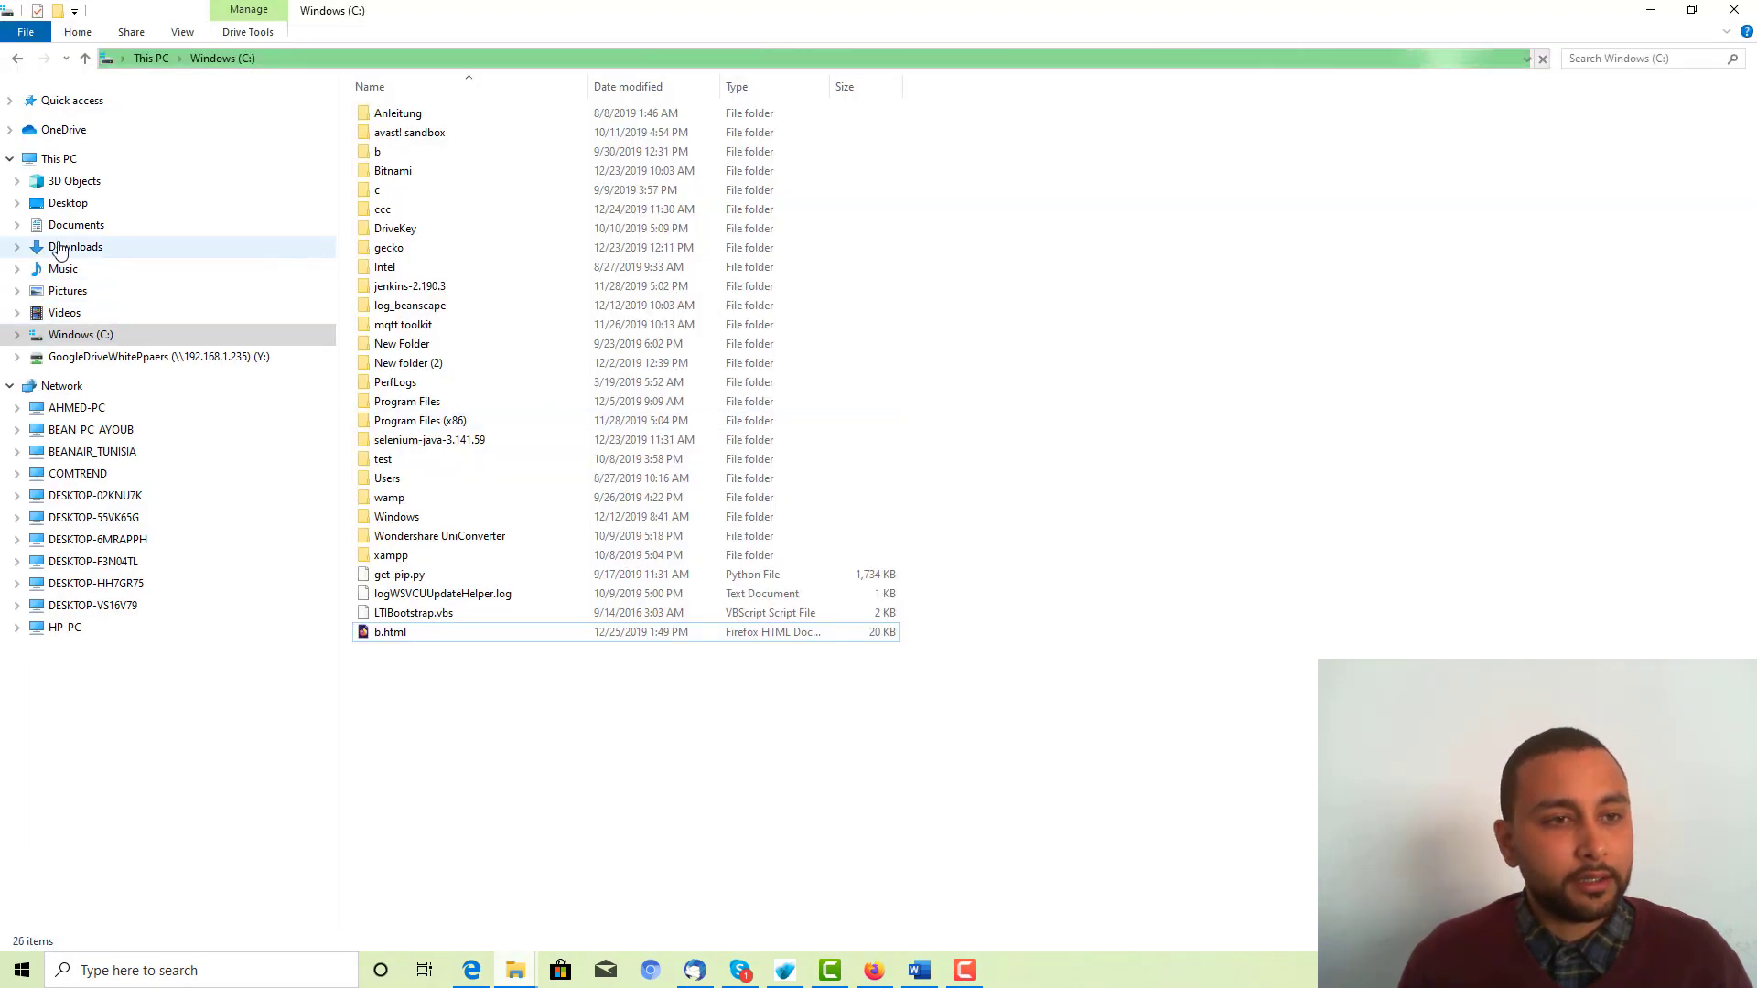
pyautogui.rightClick(64, 158)
pyautogui.click(144, 399)
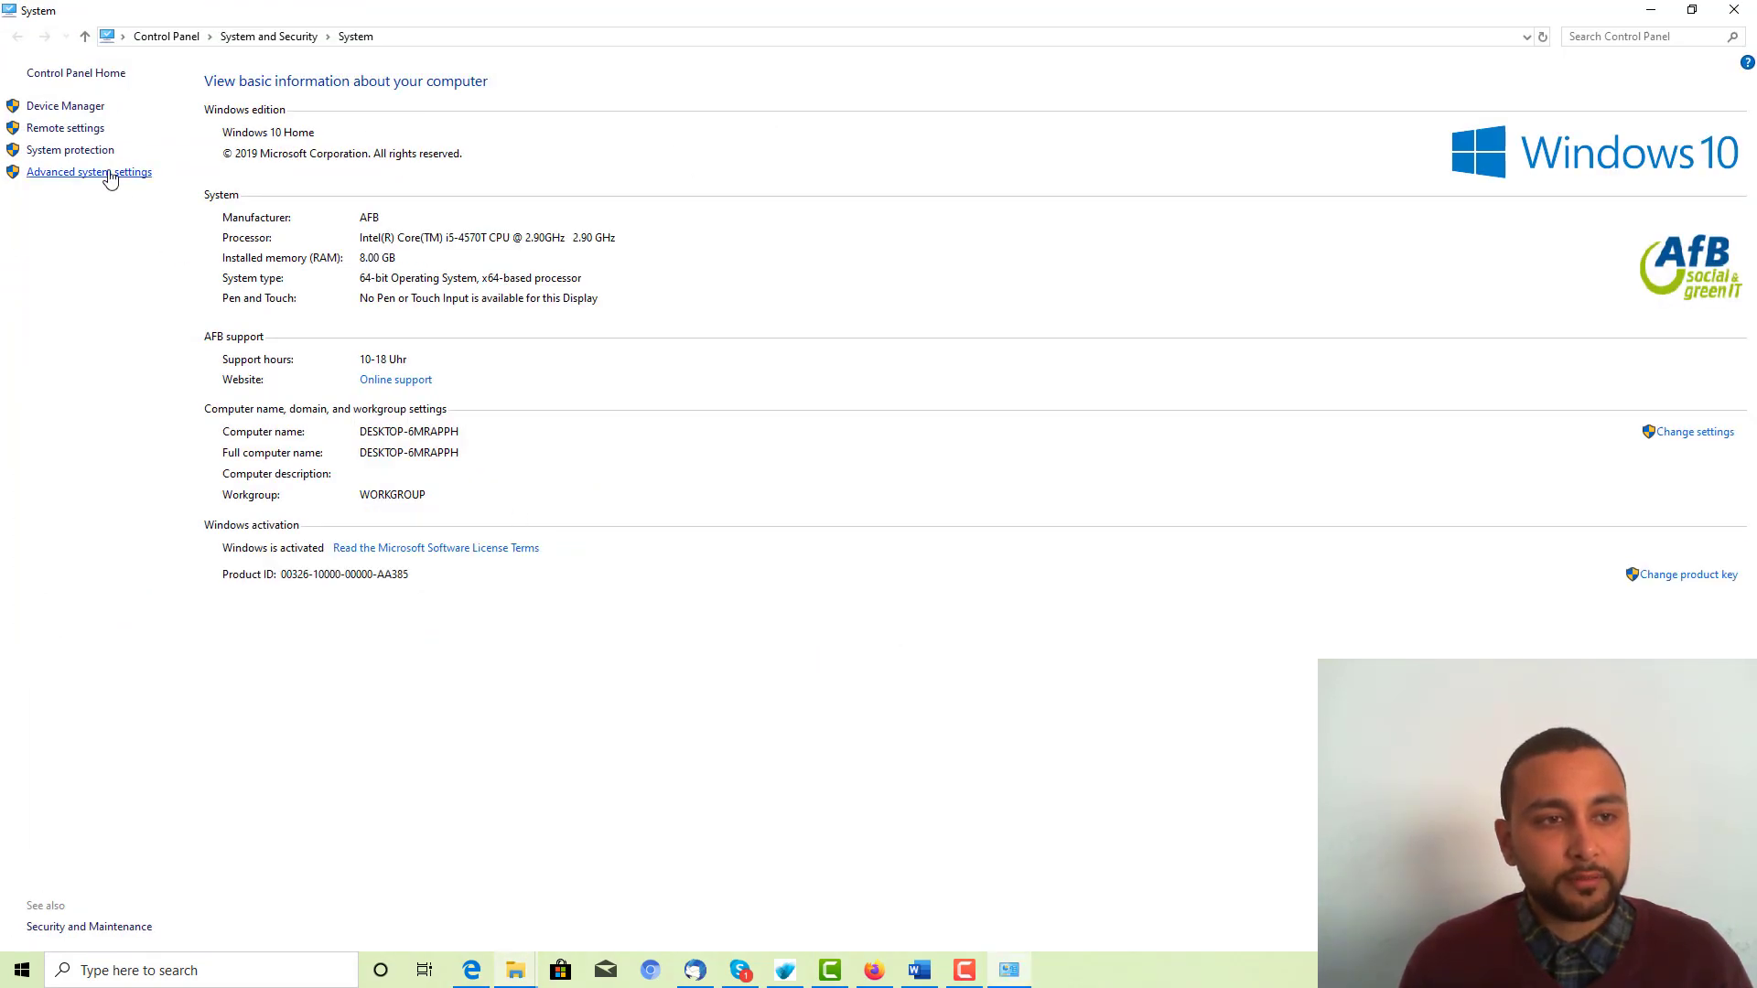
pyautogui.click(114, 173)
pyautogui.moveTo(357, 240); pyautogui.dragTo(679, 190)
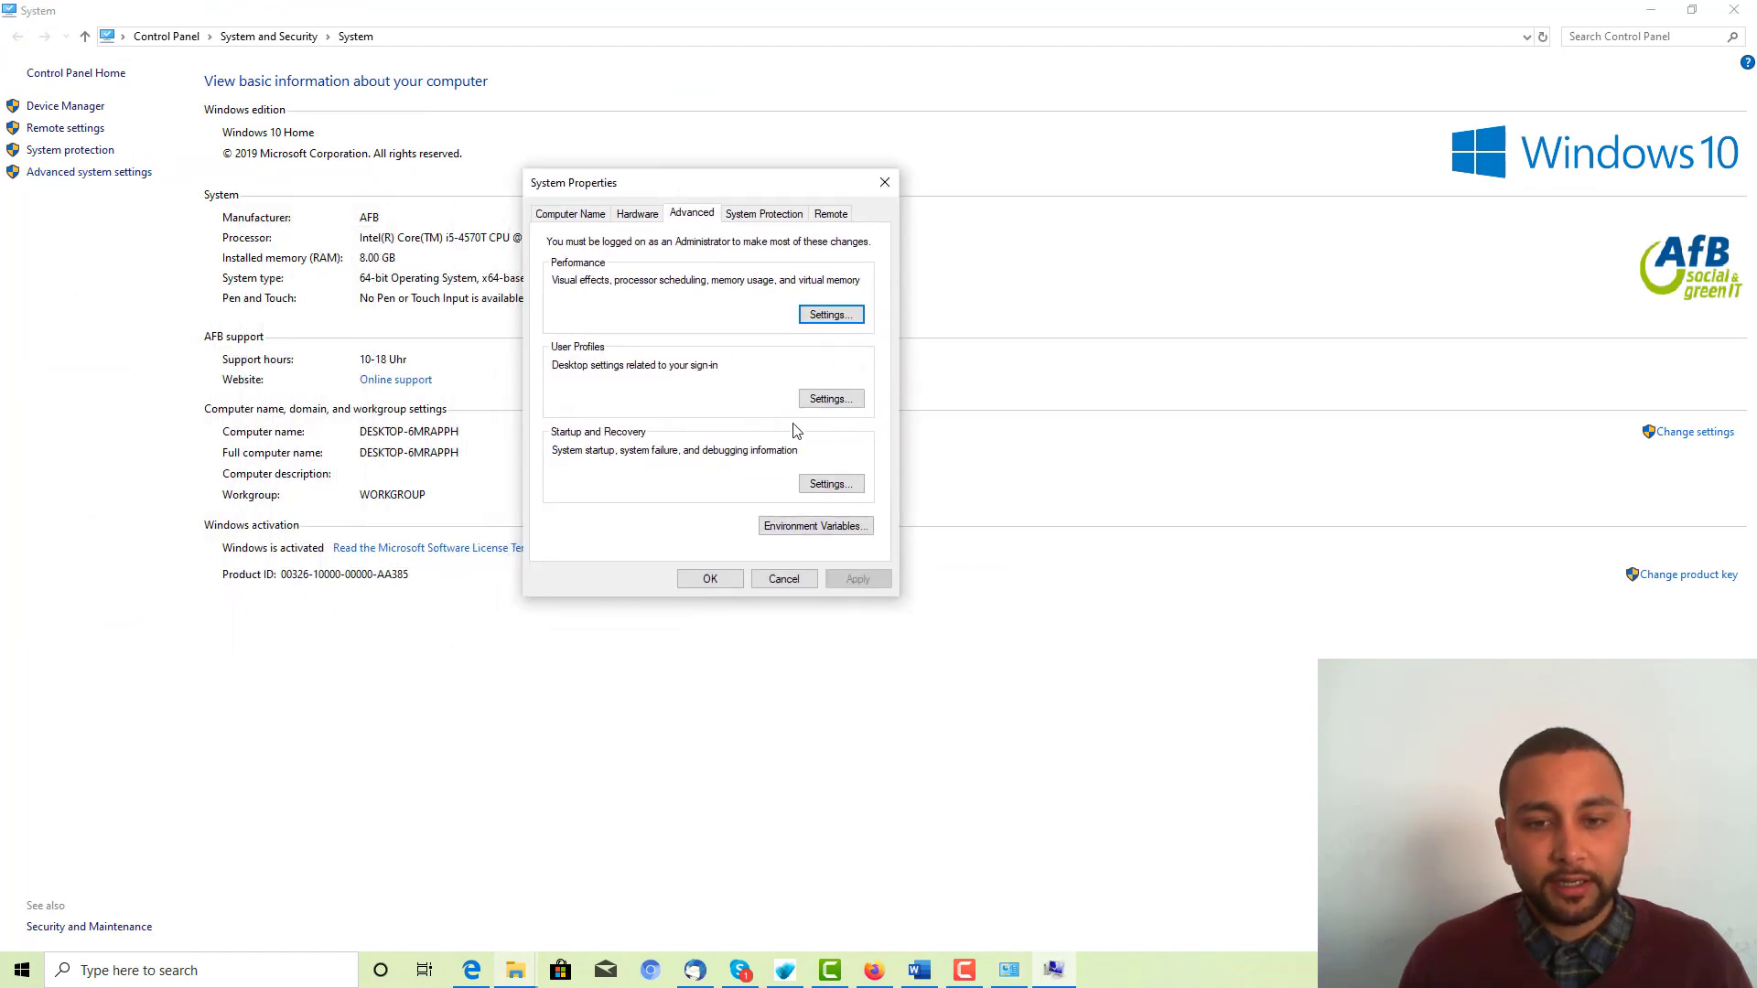
pyautogui.click(801, 525)
# Step: Open the system Path variable and highlight its entry C:\Program Files\MATLAB\MATLAB Runtime\v85\runtime\win64
pyautogui.scroll(-1, 704, 563)
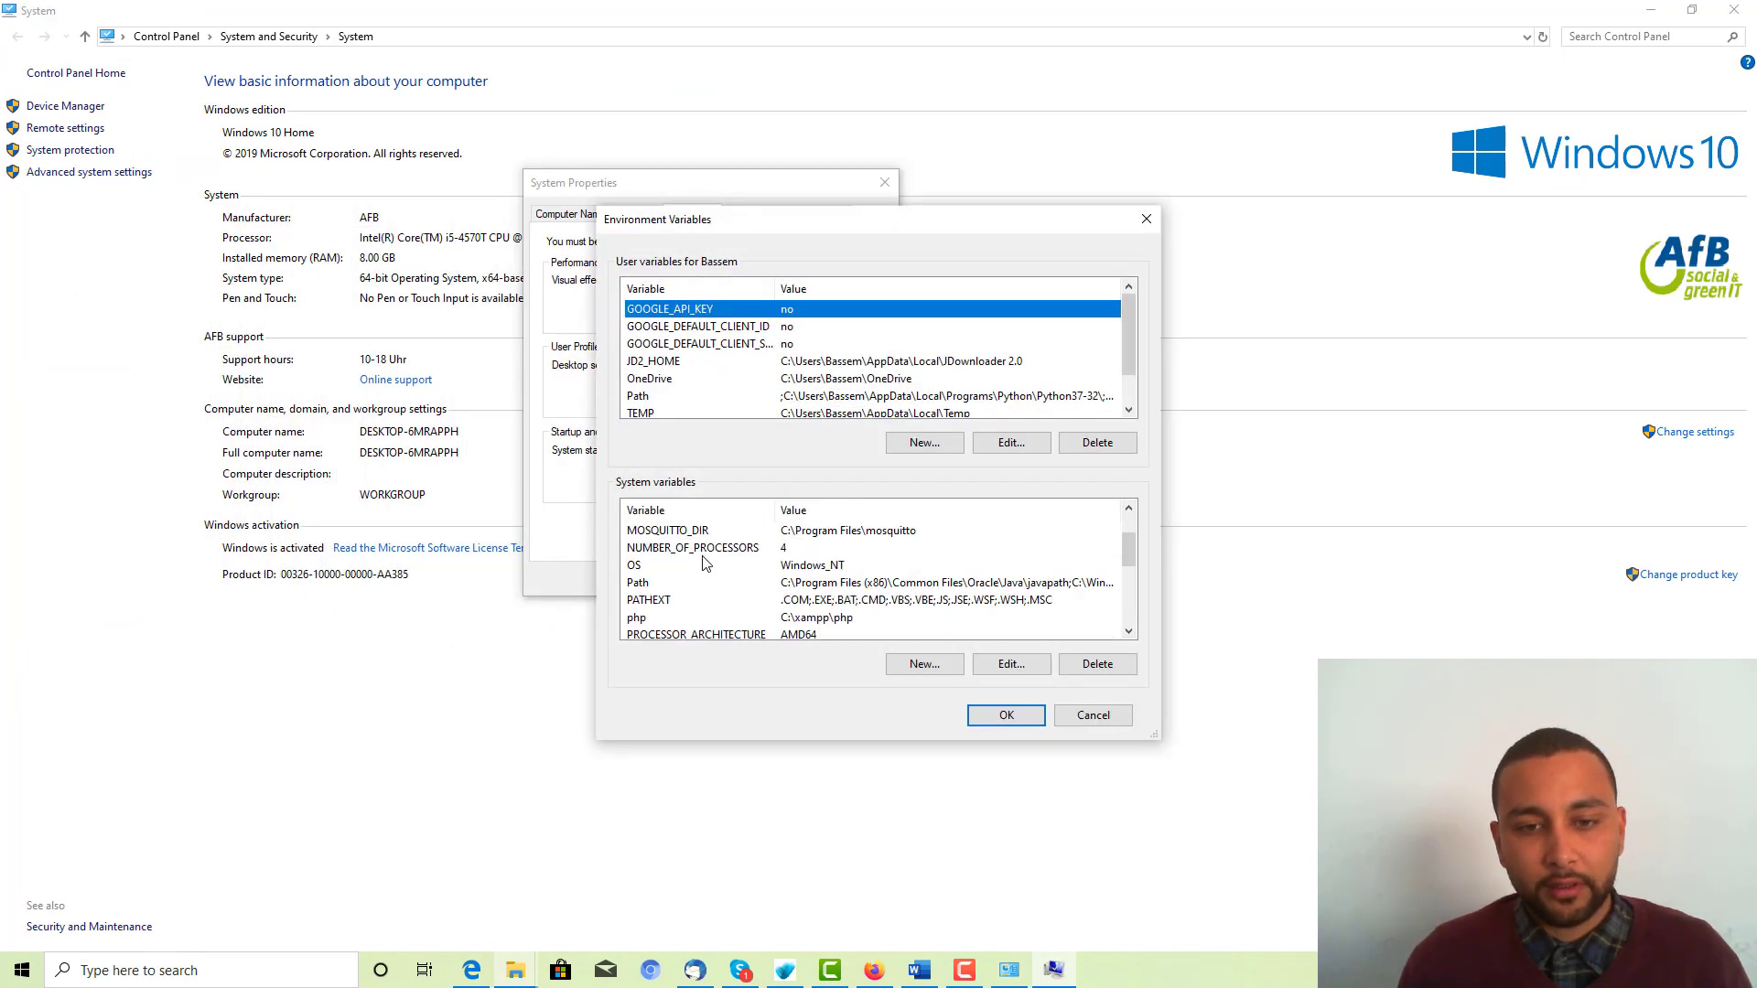
pyautogui.scroll(-1, 722, 604)
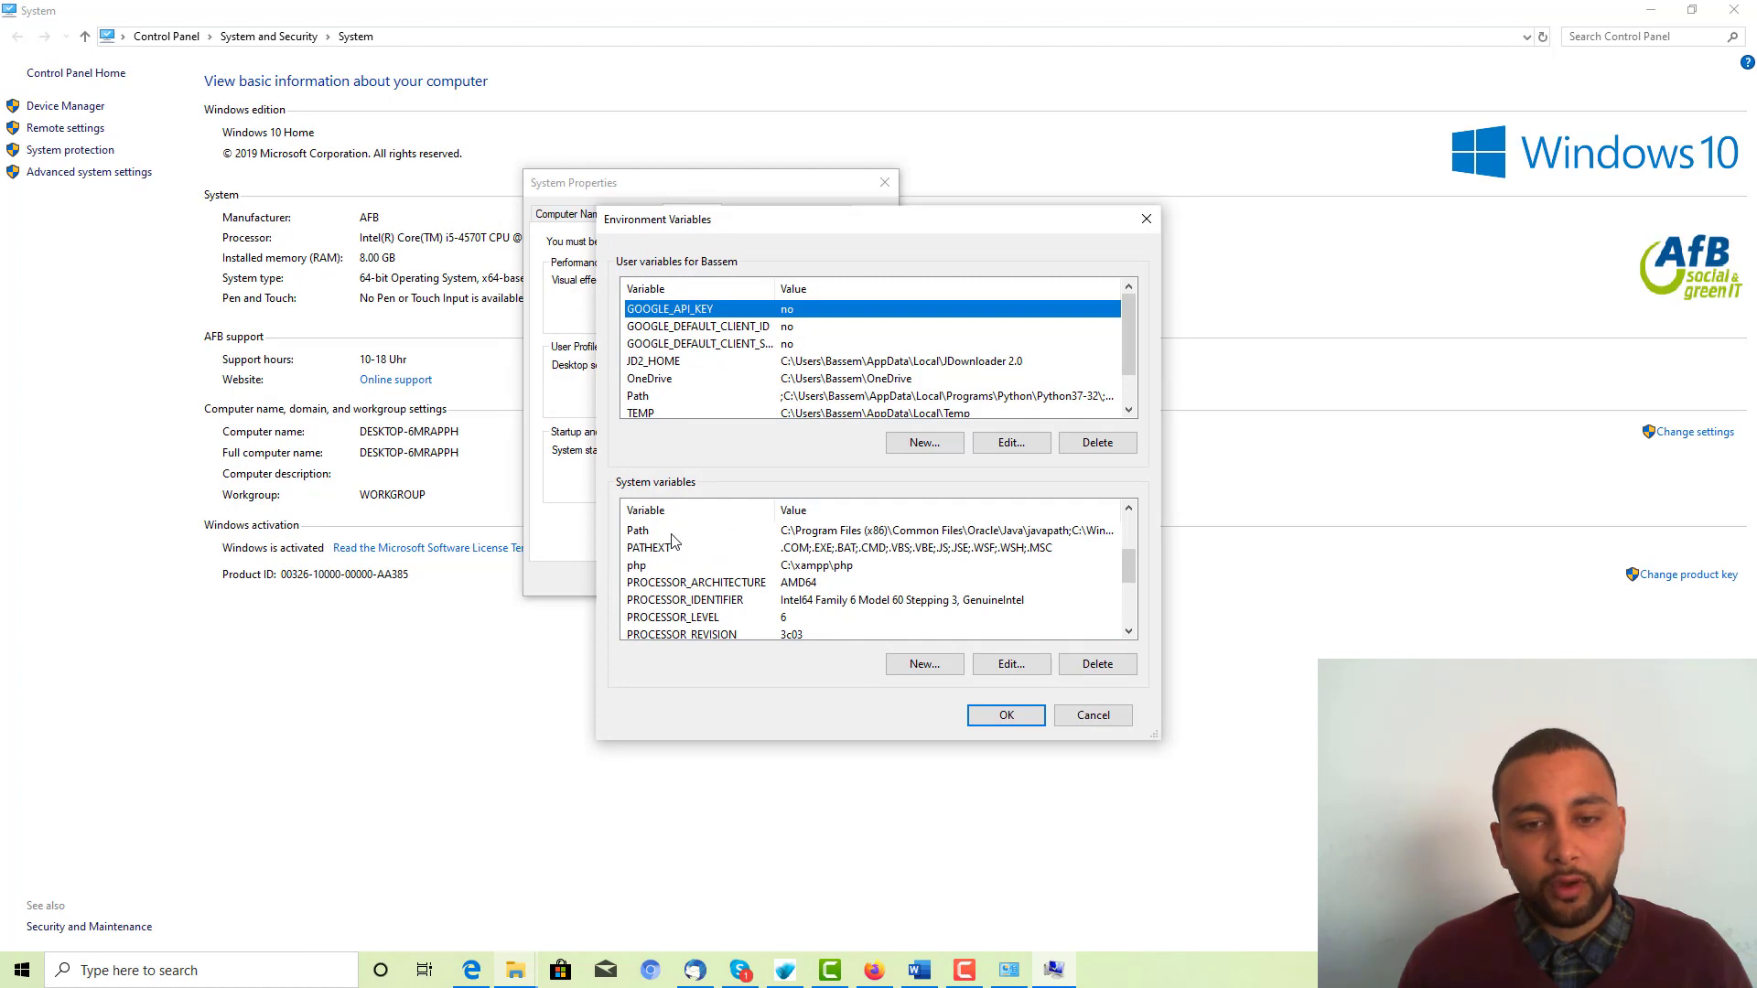
pyautogui.doubleClick(672, 532)
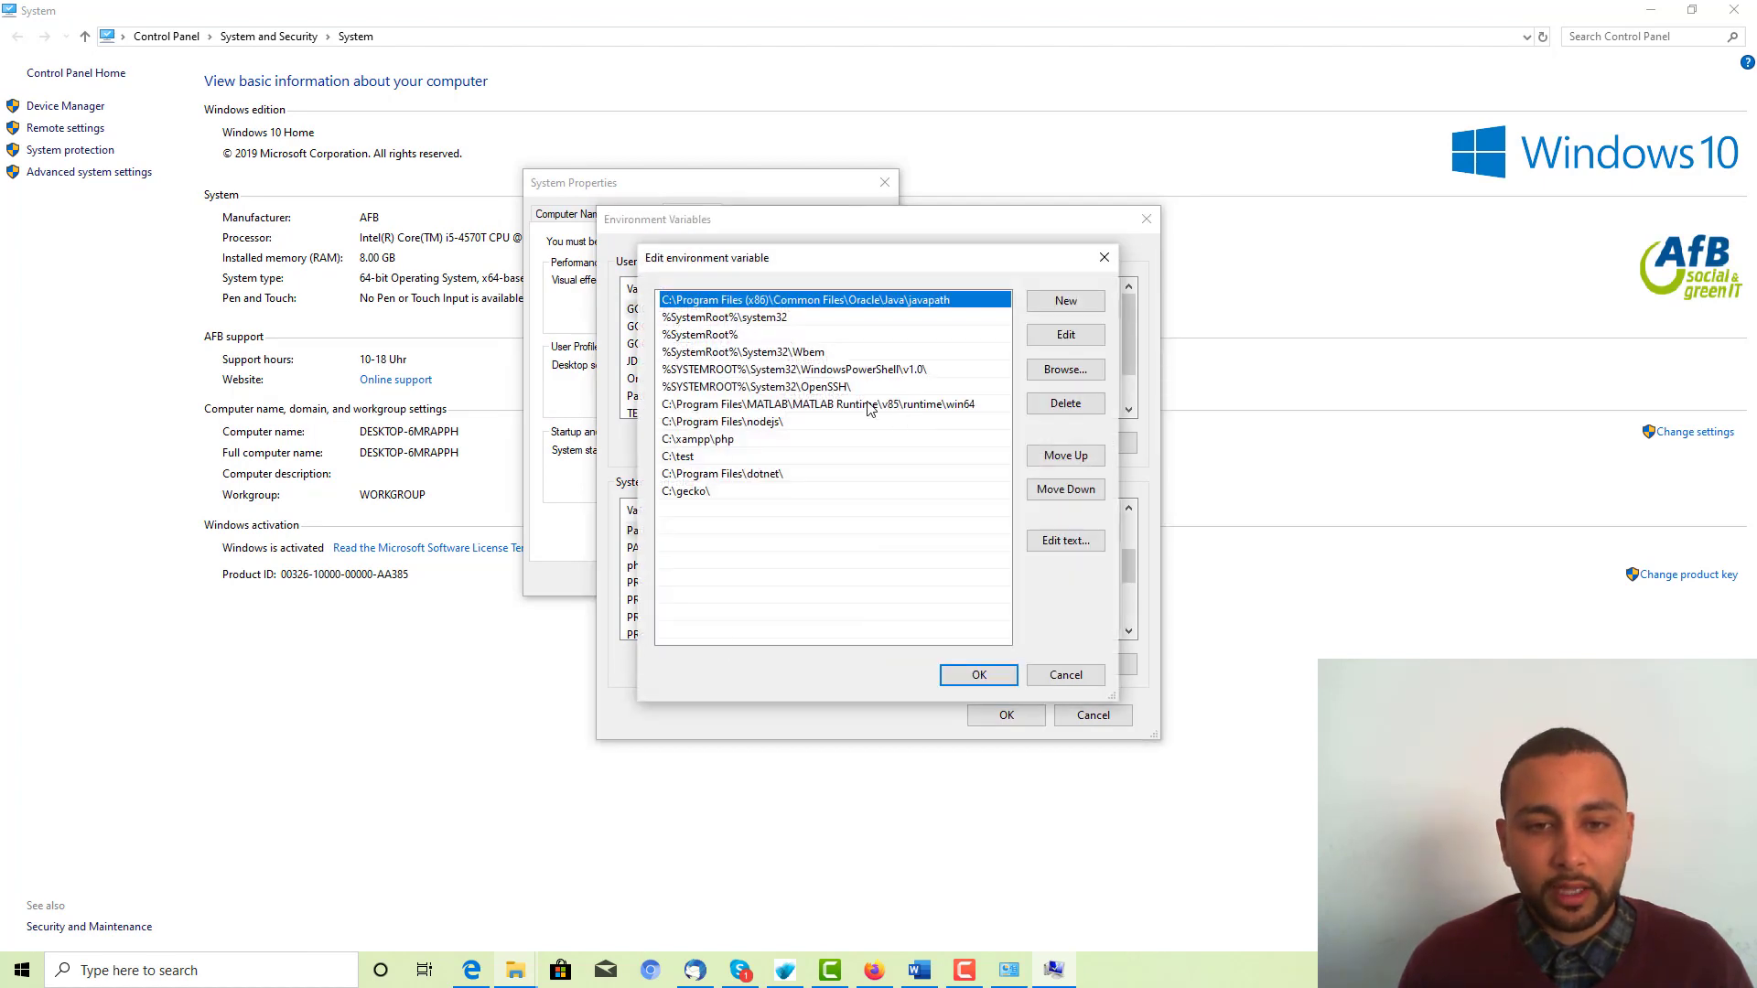
pyautogui.doubleClick(868, 408)
pyautogui.doubleClick(868, 404)
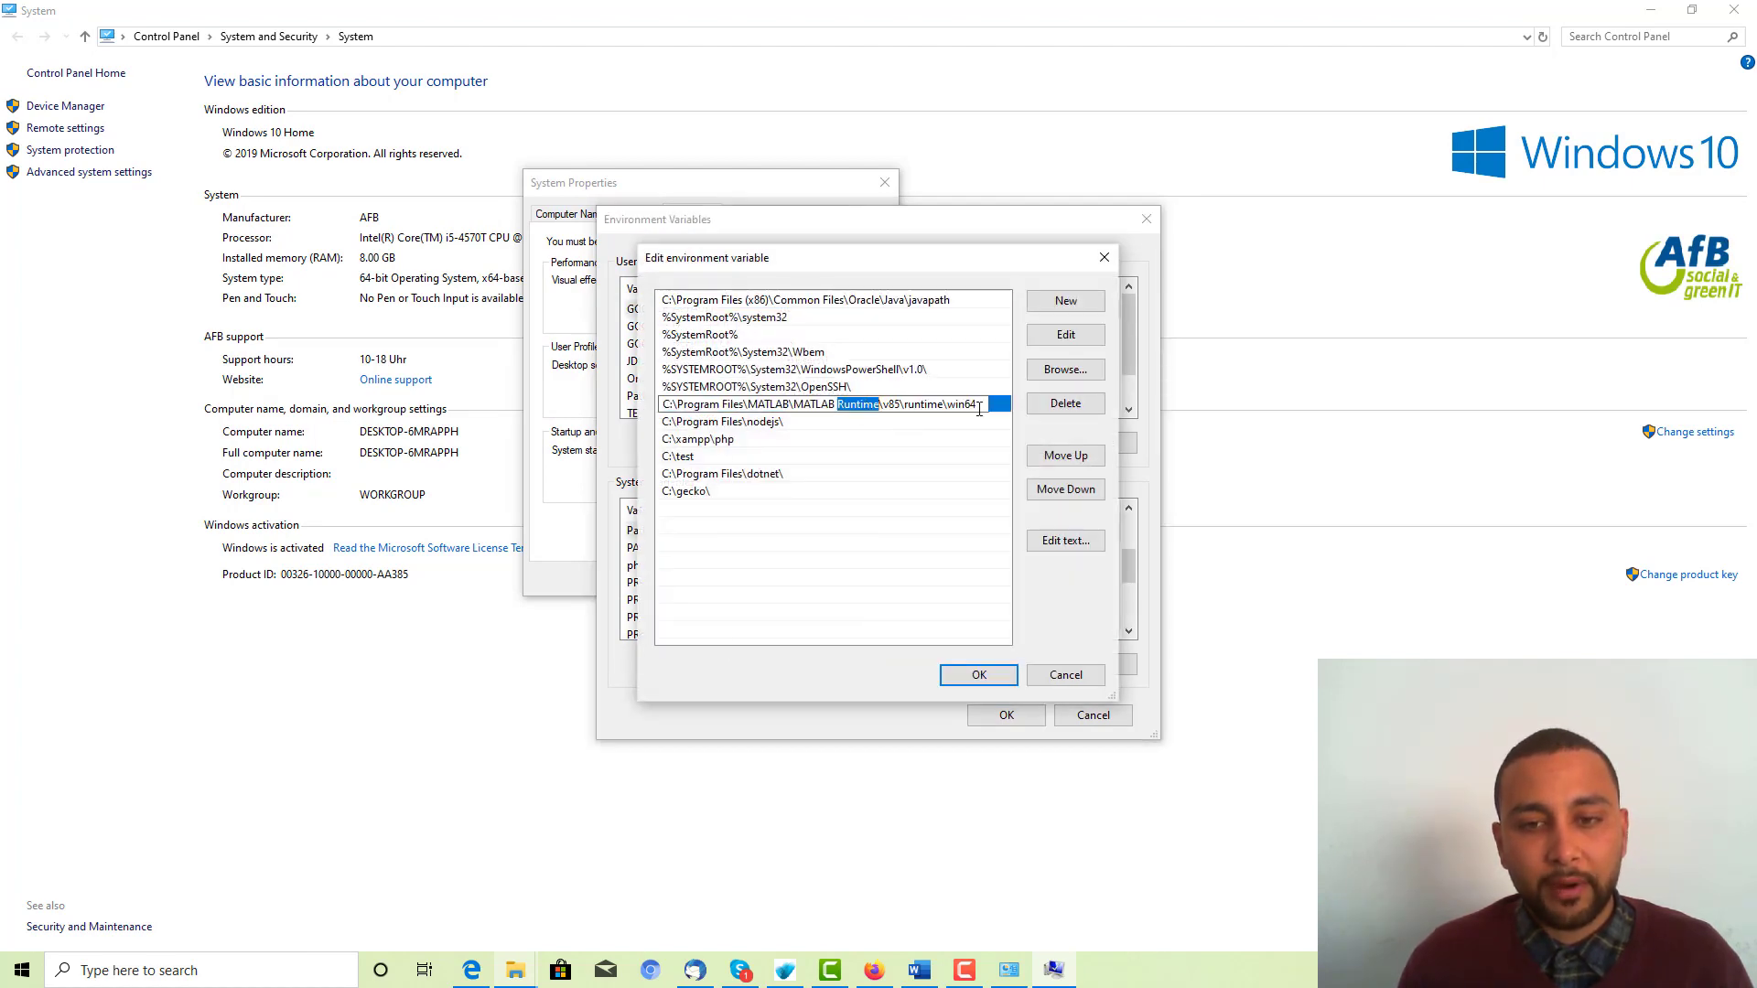
pyautogui.moveTo(984, 405); pyautogui.dragTo(646, 406)
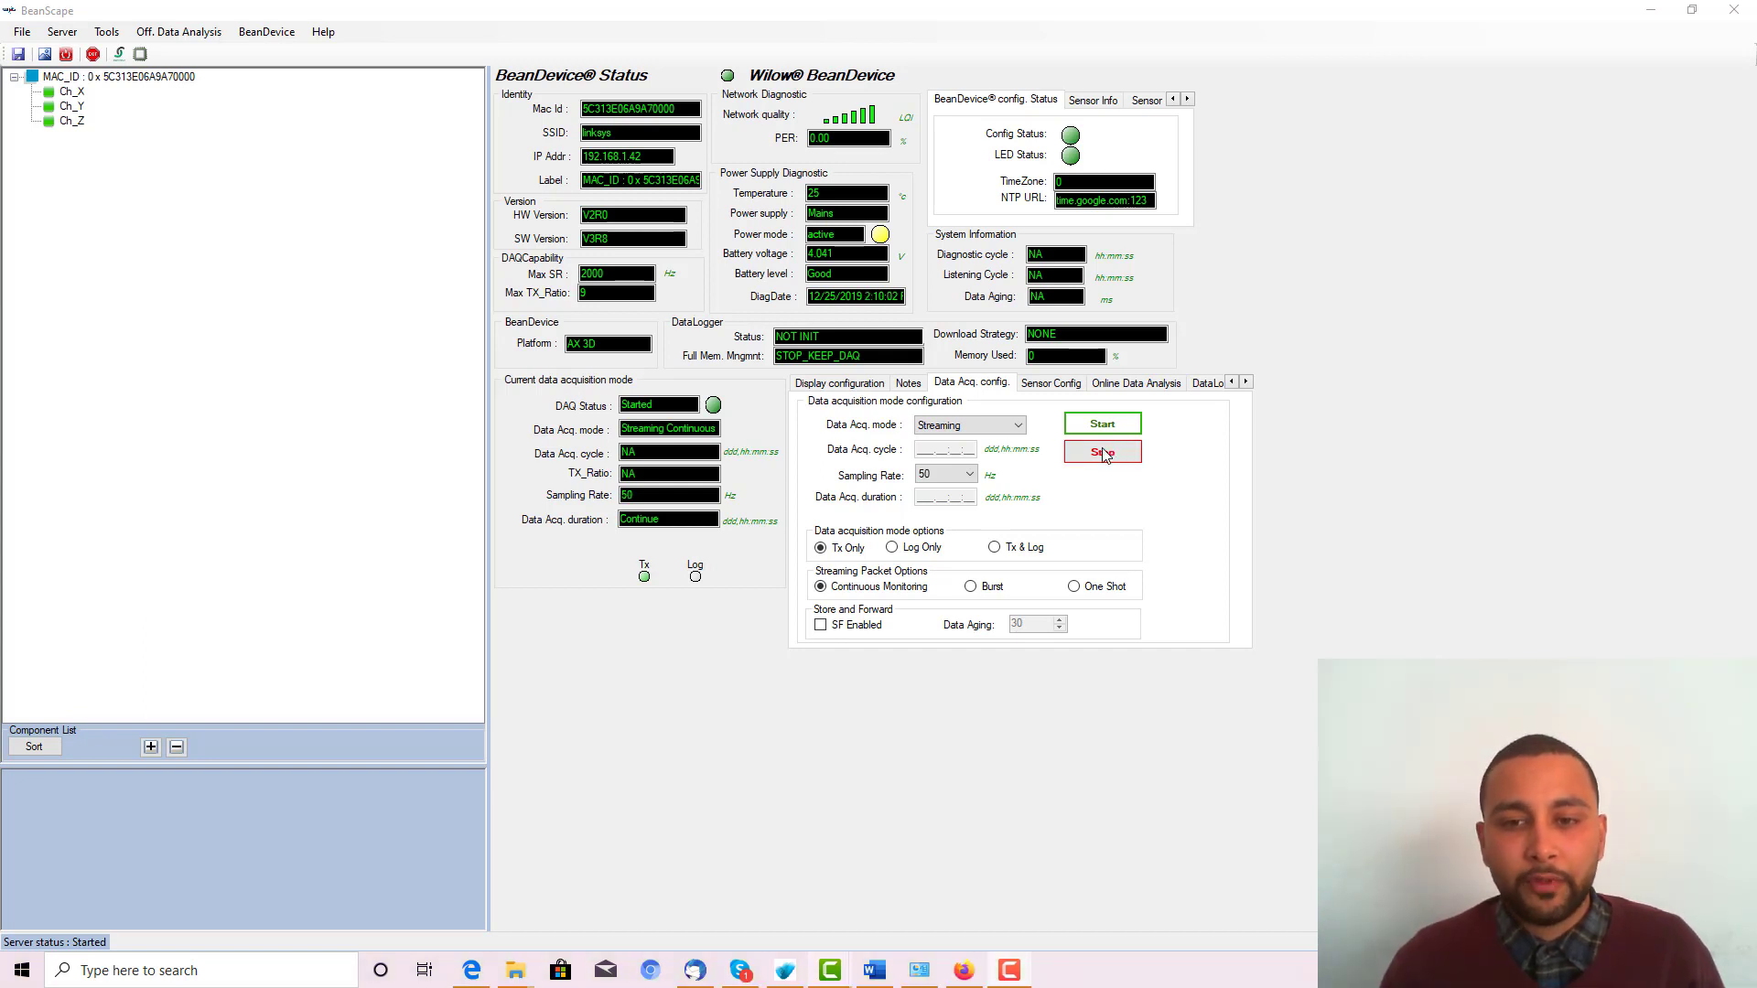
# Step: Stop the running data acquisition and enable online FFT with the automatic FFT report and FFT log file
pyautogui.click(1104, 455)
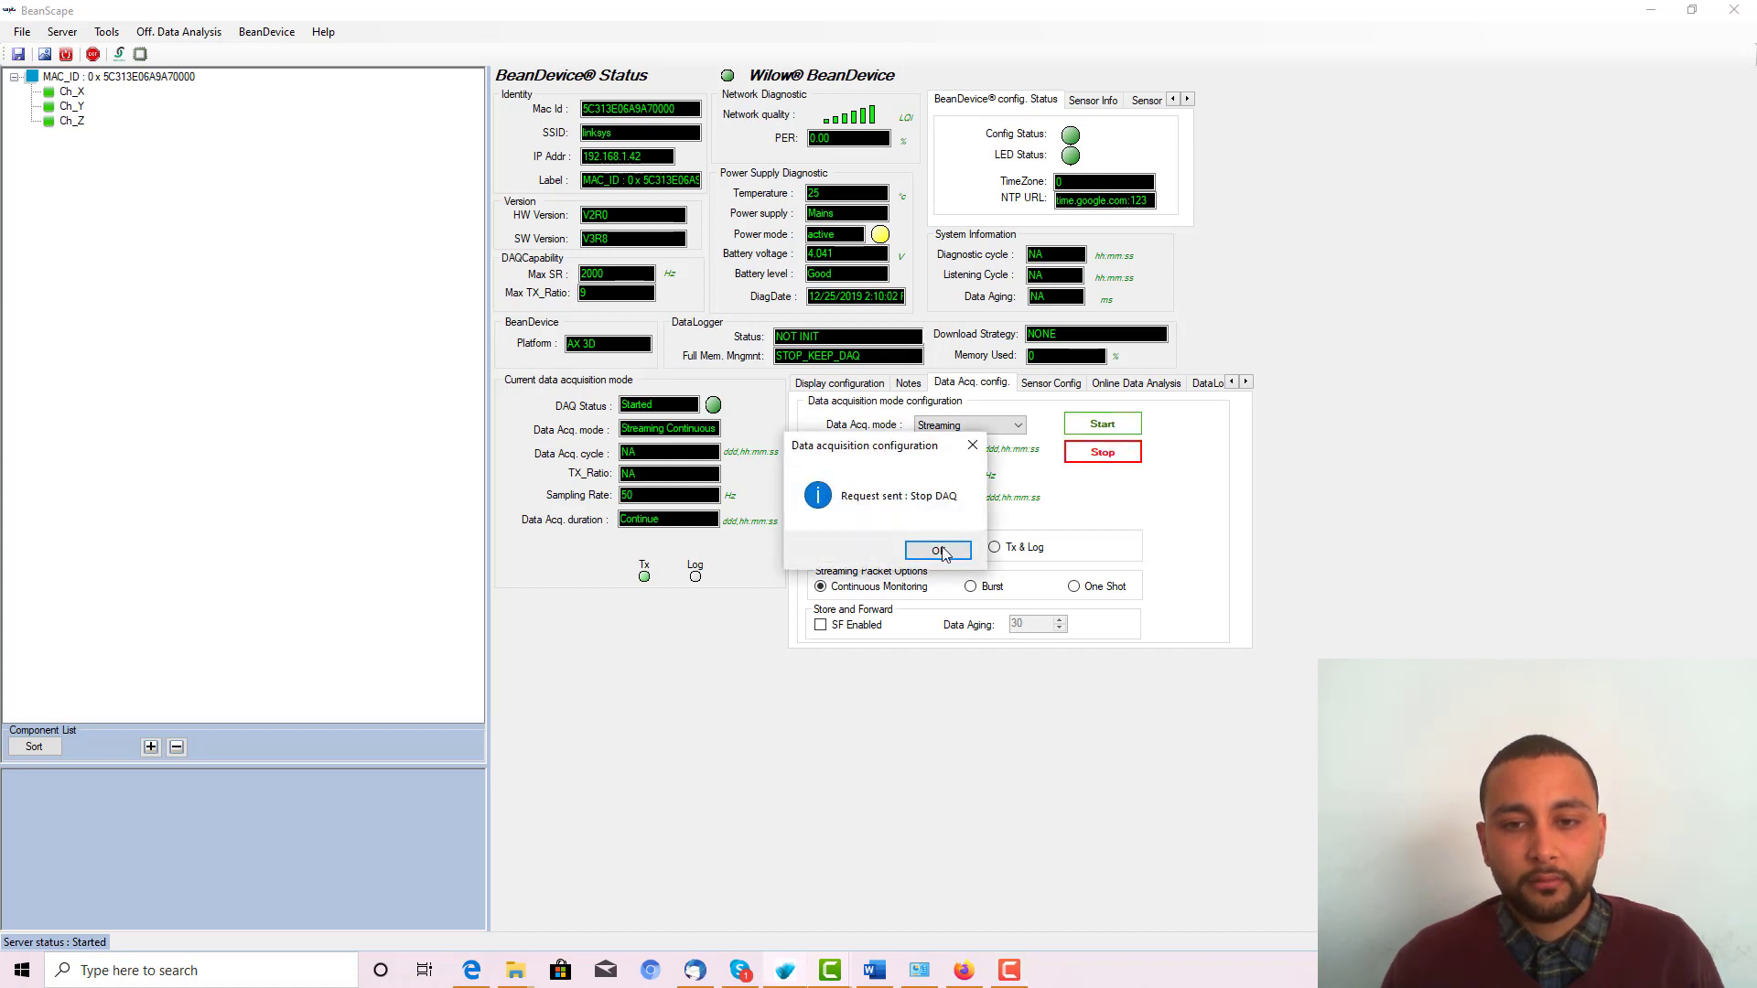
pyautogui.click(942, 551)
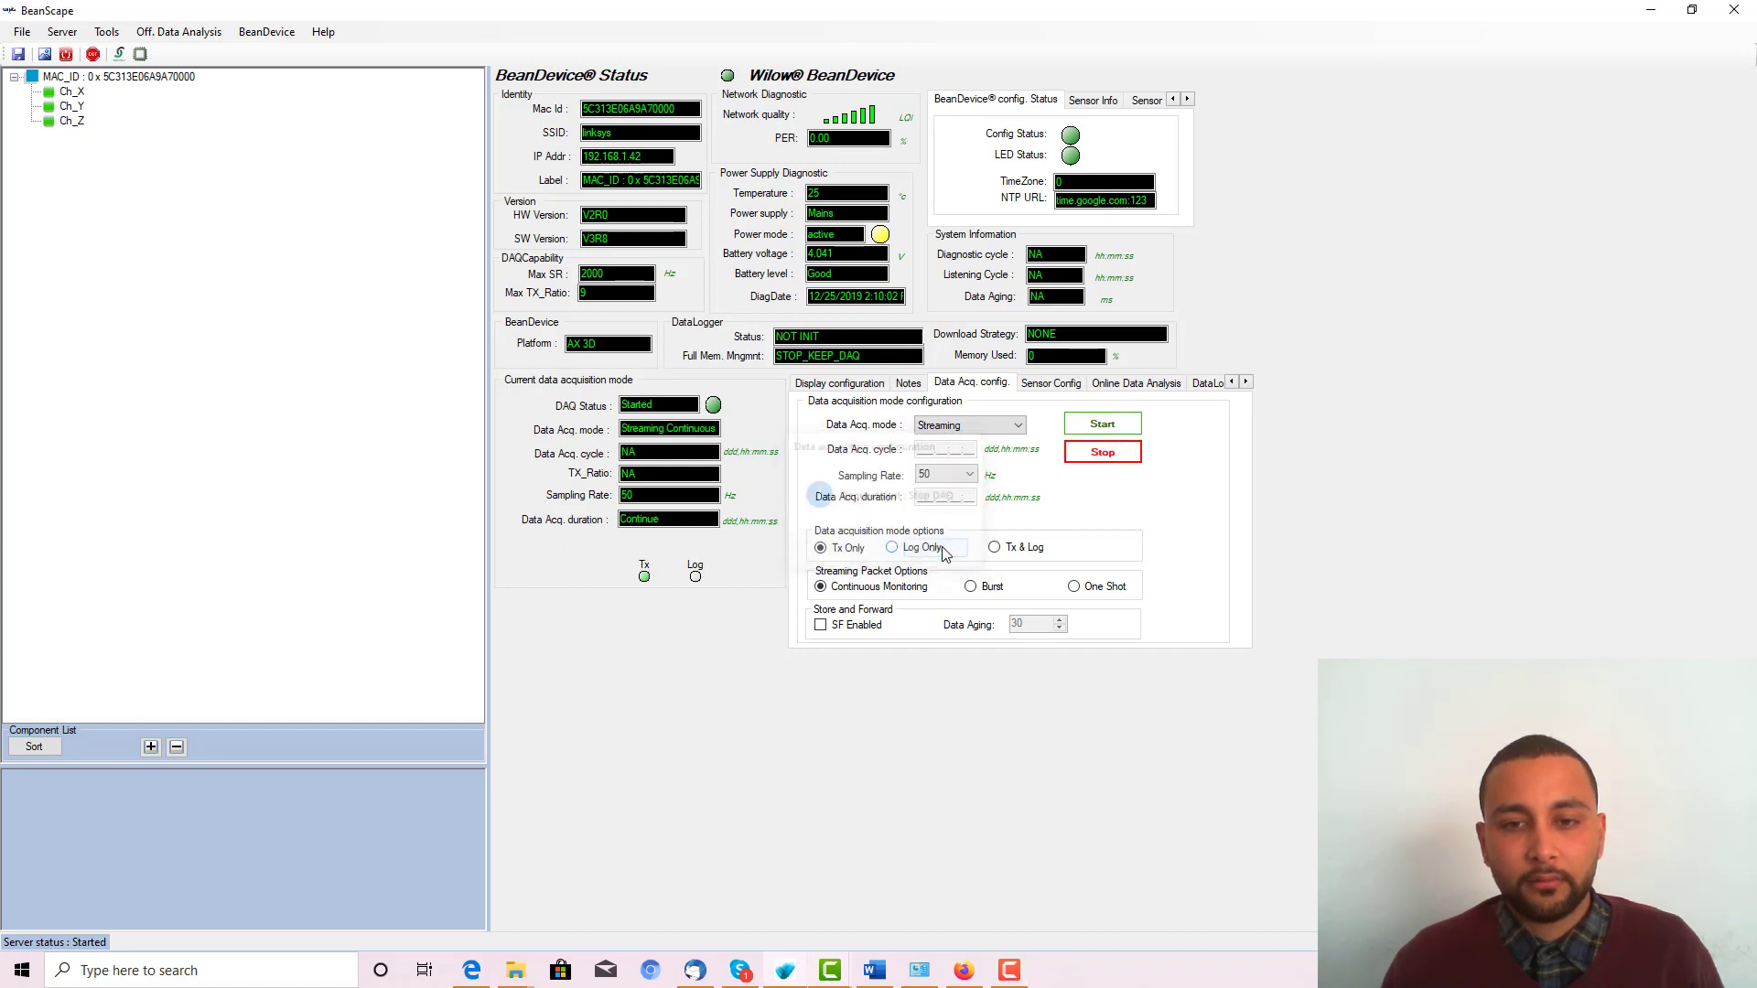
pyautogui.click(1137, 385)
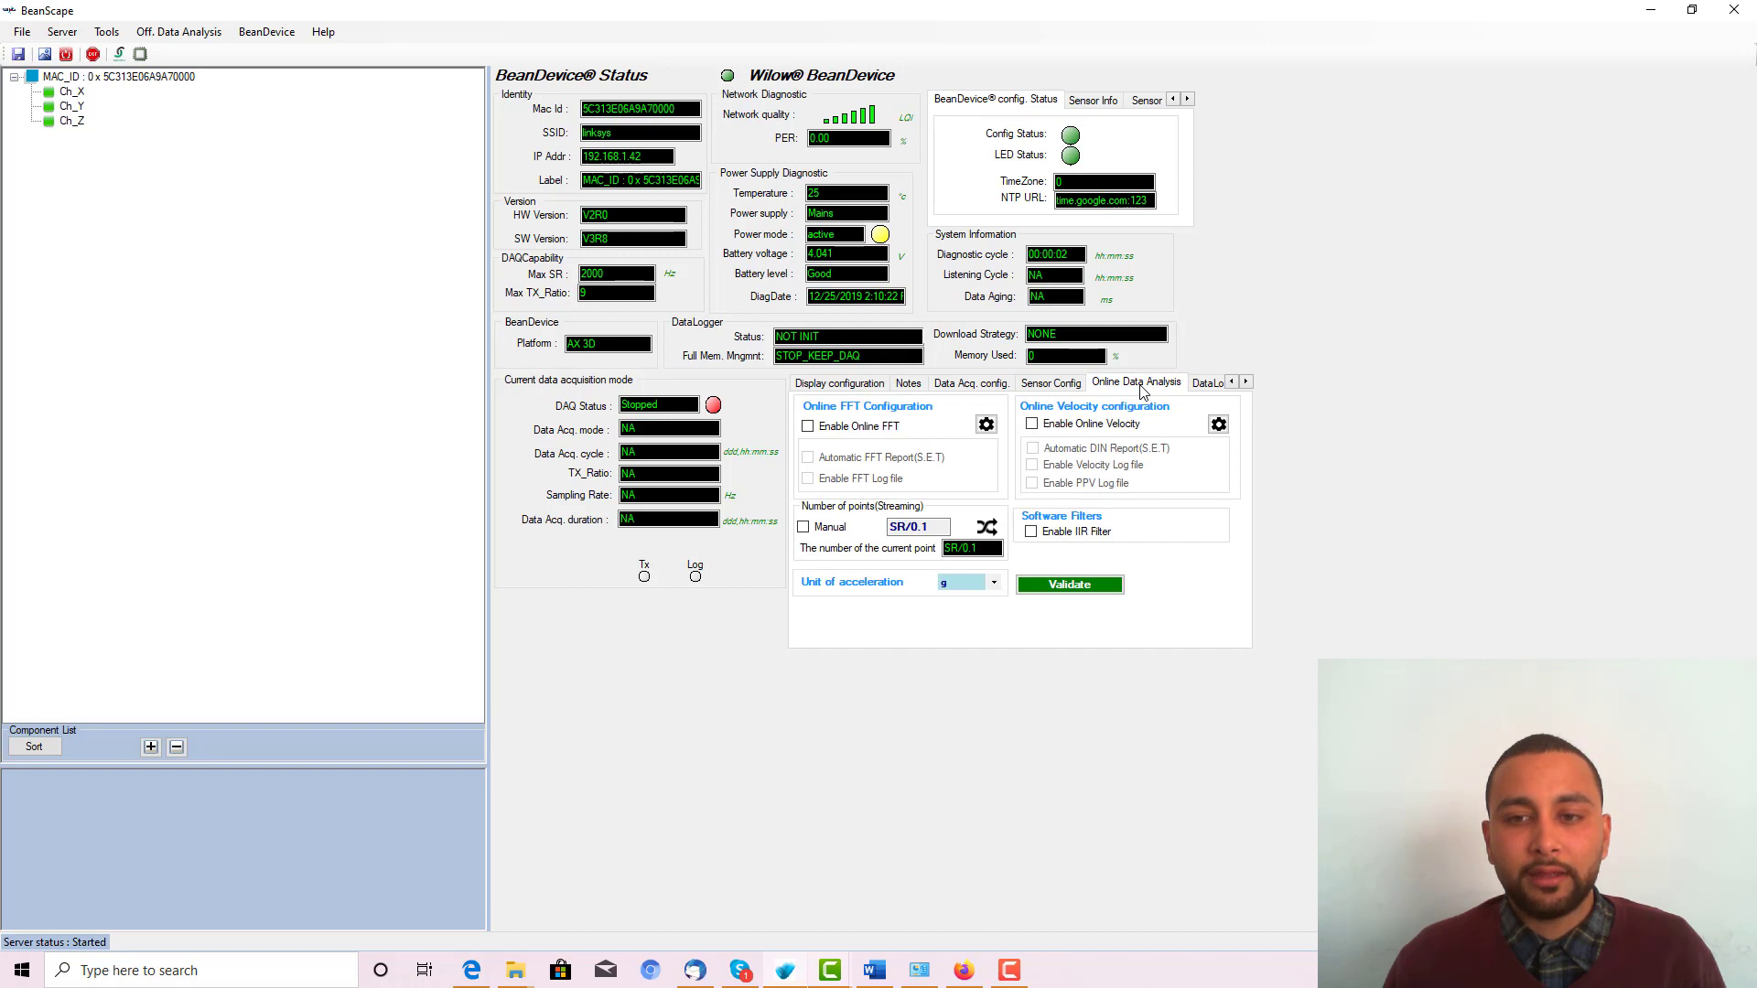
pyautogui.click(808, 427)
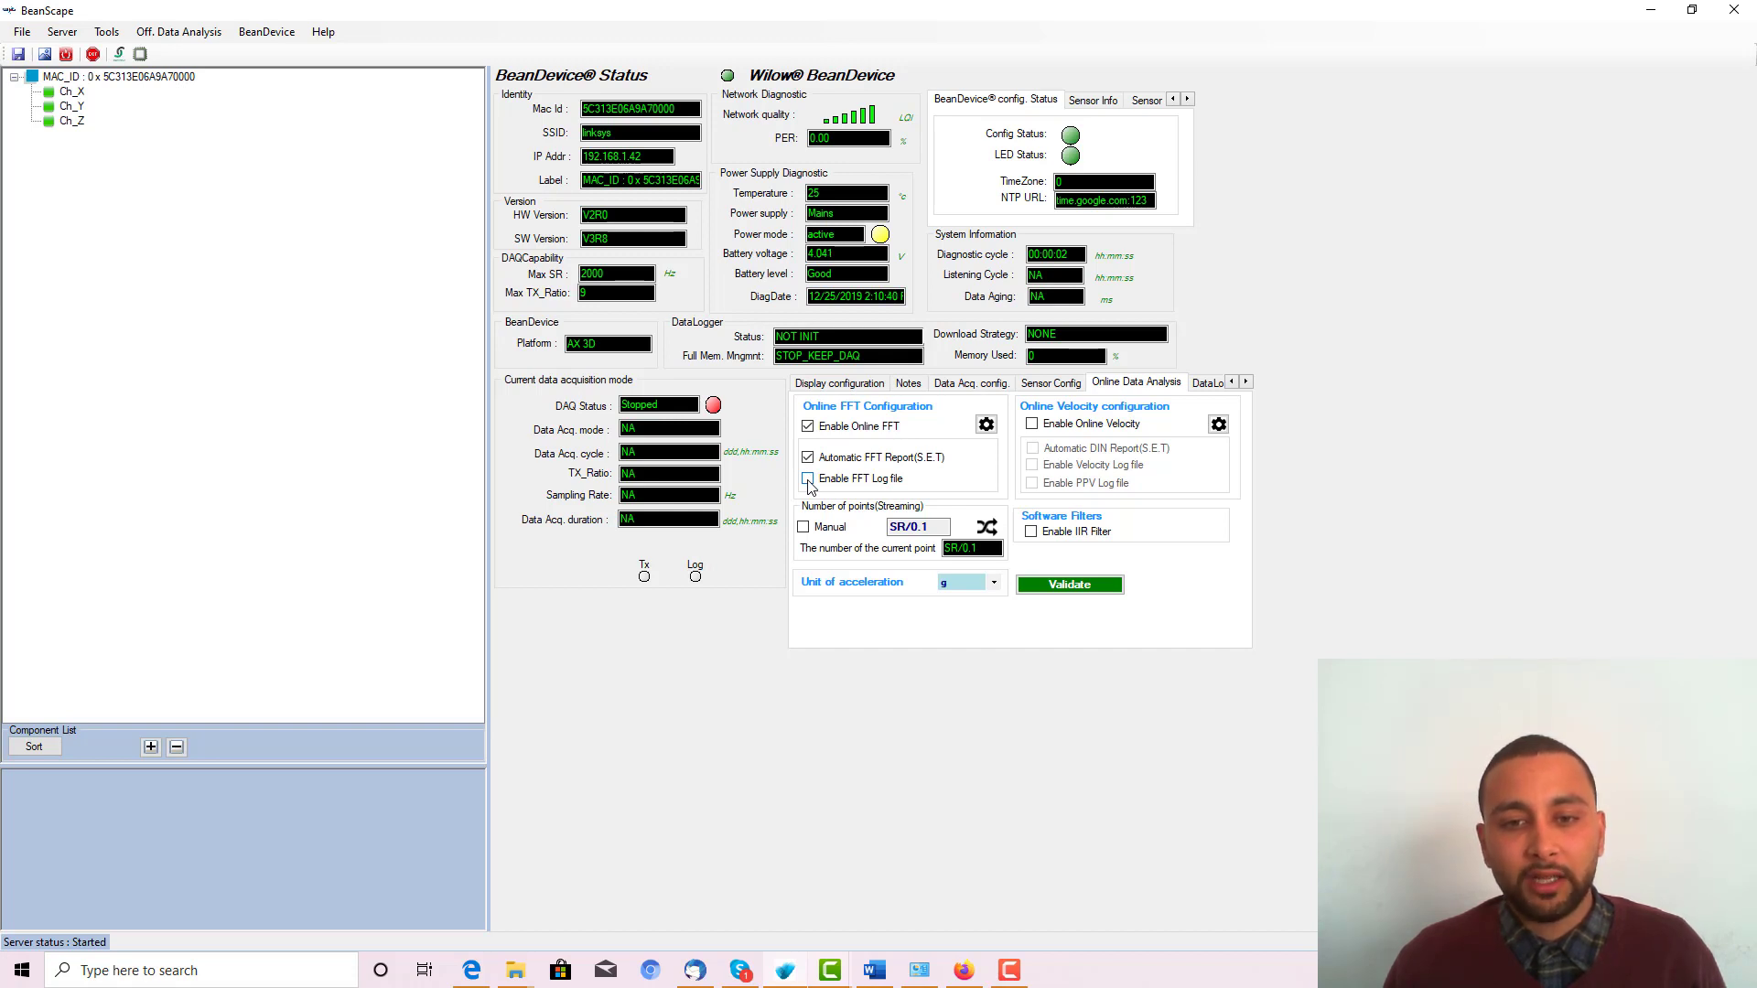
pyautogui.click(807, 479)
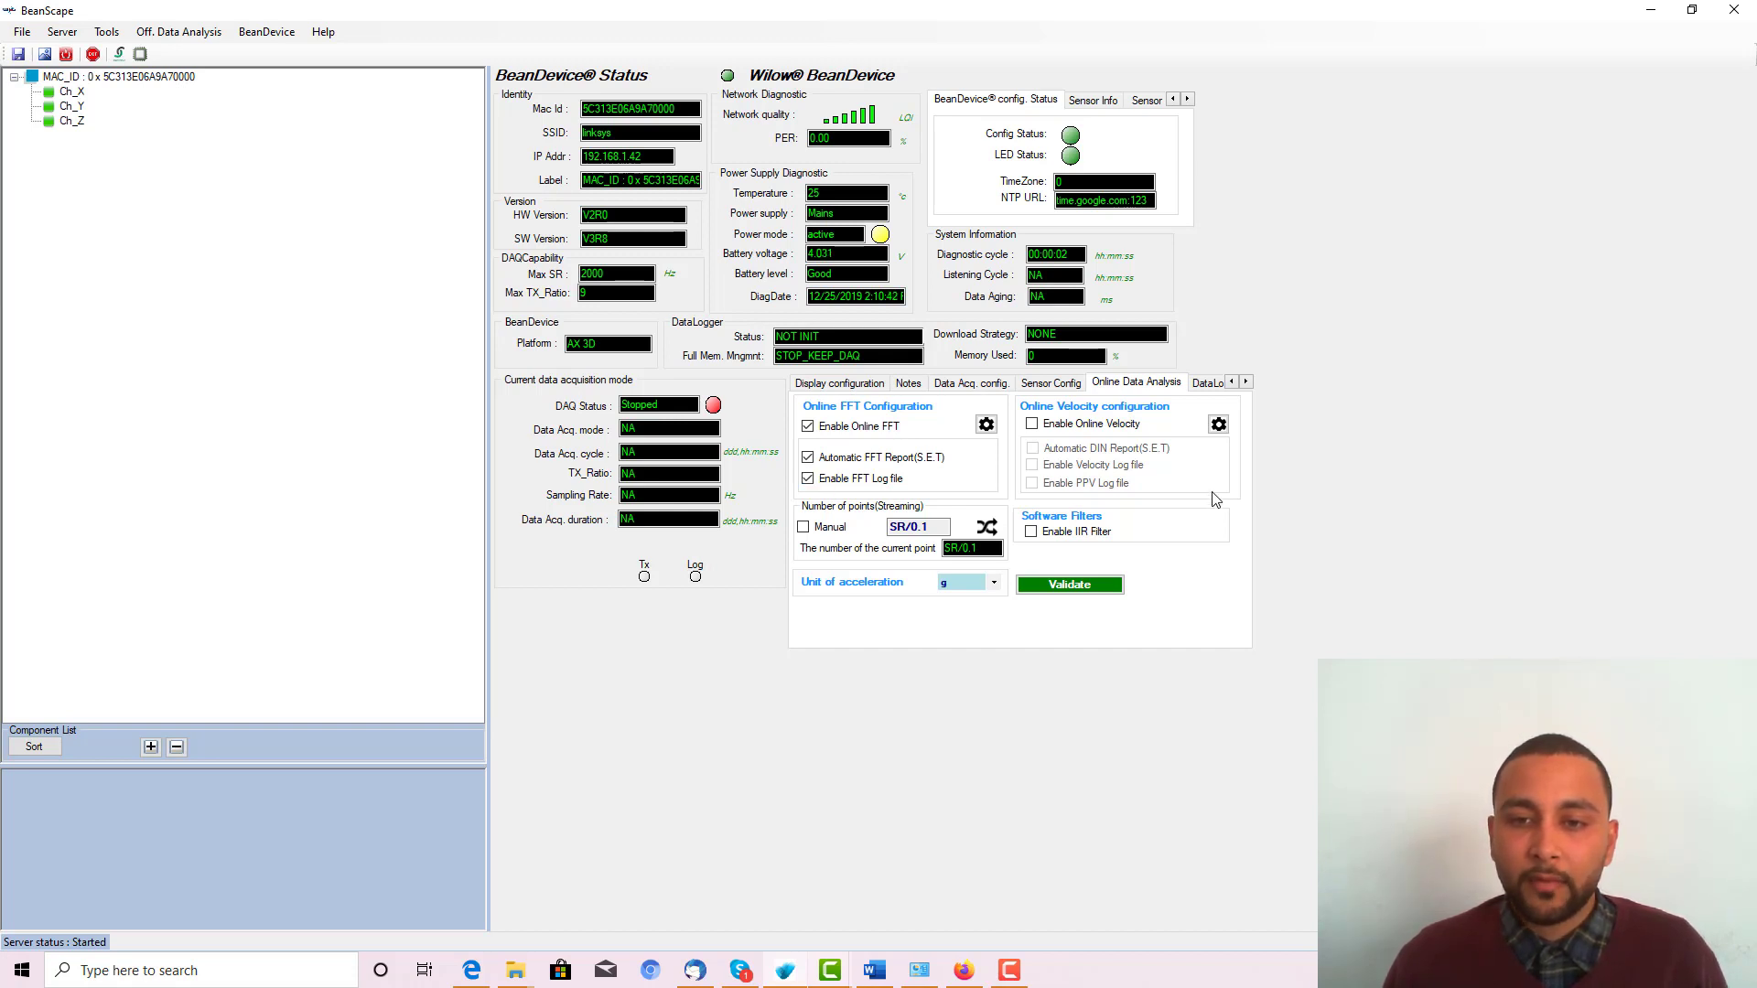
# Step: Enable online velocity with the automatic DIN report, velocity log and PPV log, plus the IIR filter, and validate the settings
pyautogui.click(1032, 424)
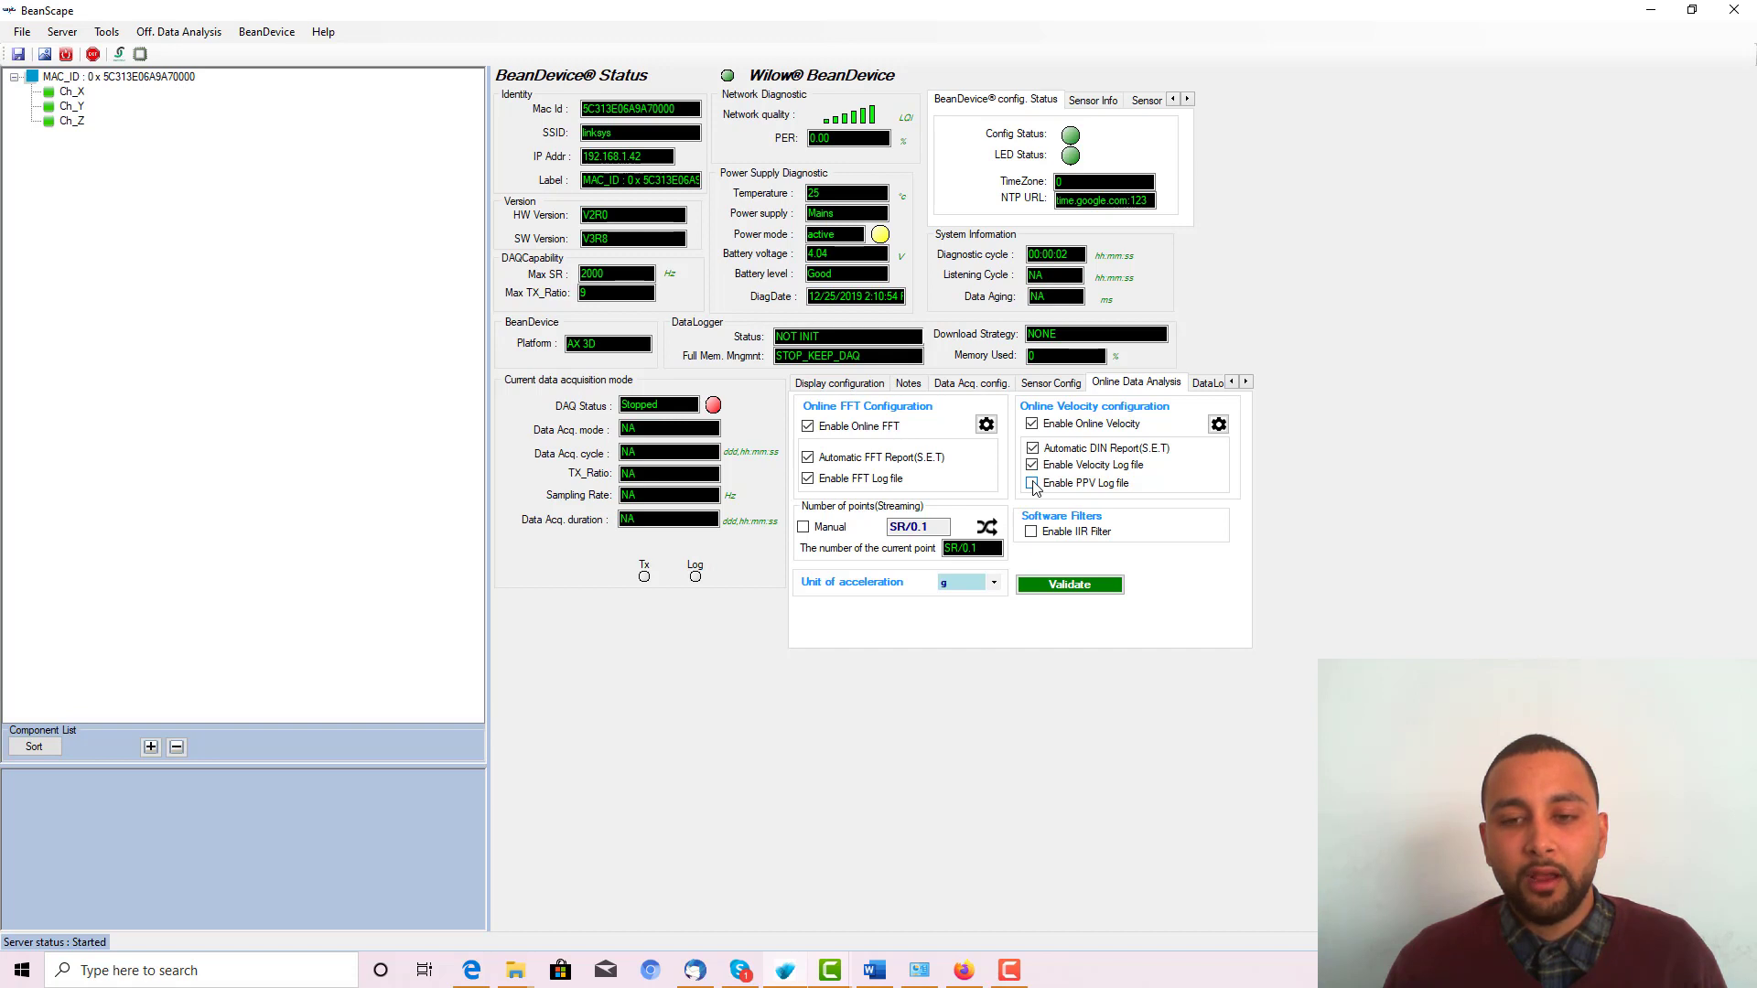
pyautogui.click(1033, 484)
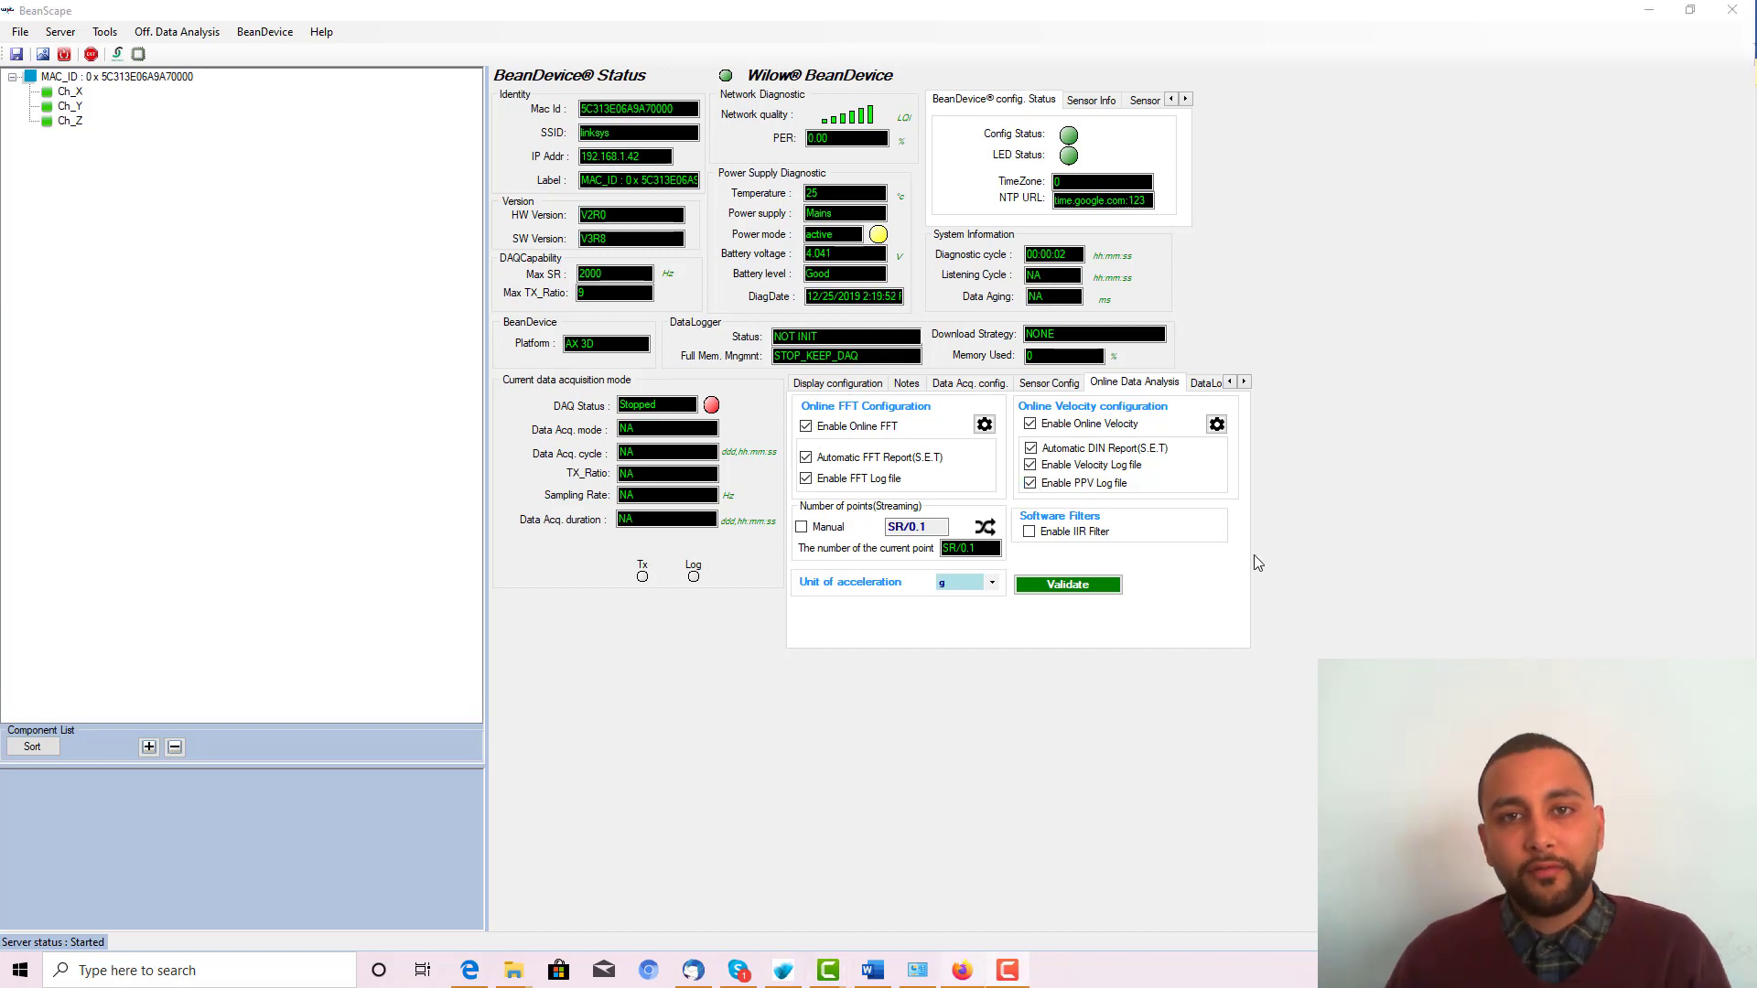
pyautogui.click(1030, 535)
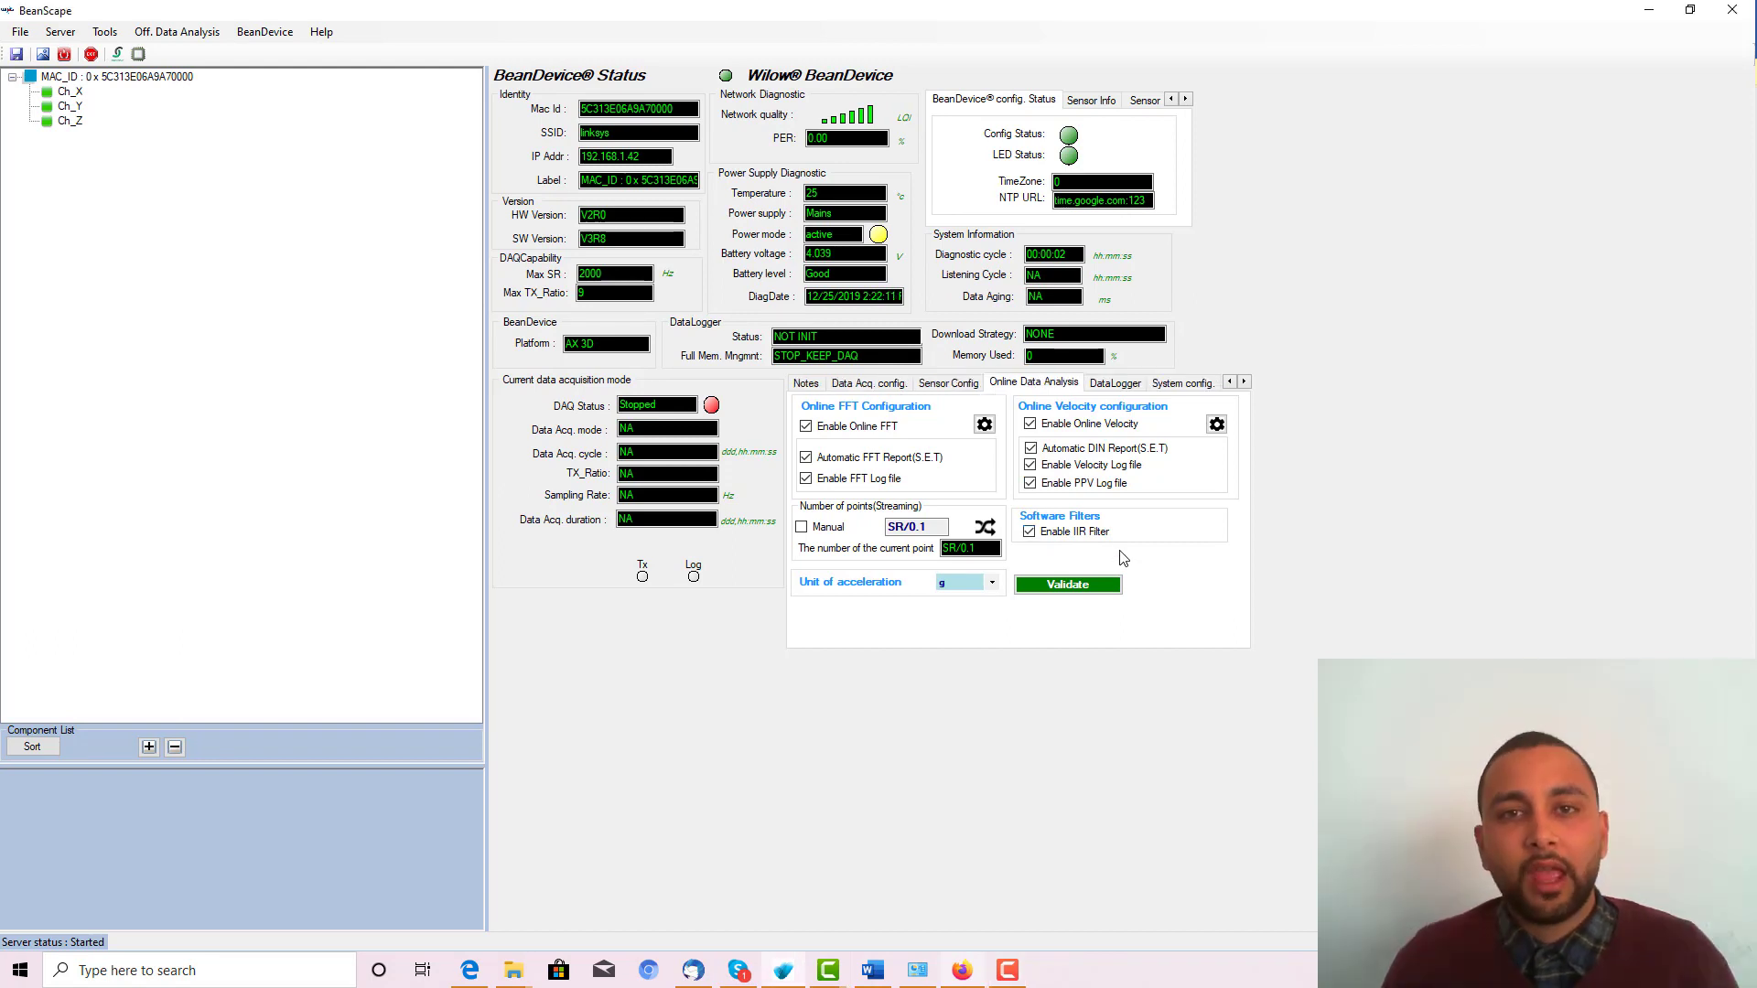
pyautogui.click(1067, 584)
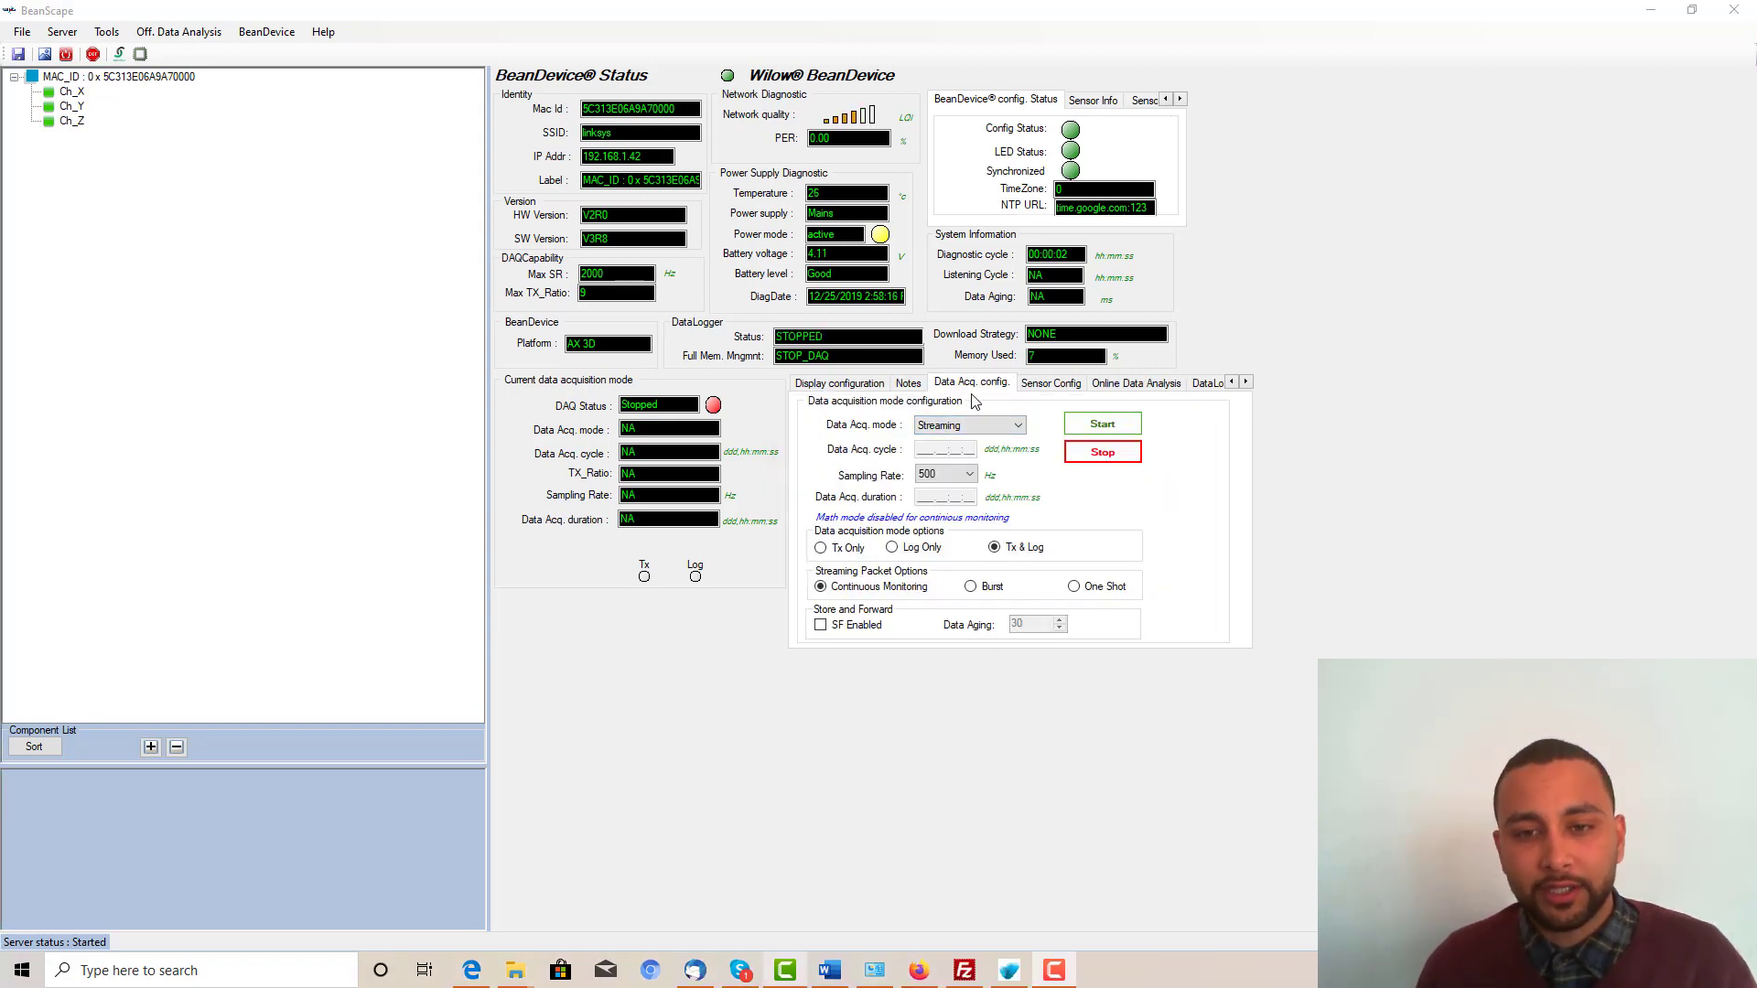
# Step: Start data acquisition in Streaming mode at a 400 Hz sampling rate with Tx & Log and continuous monitoring
pyautogui.click(970, 426)
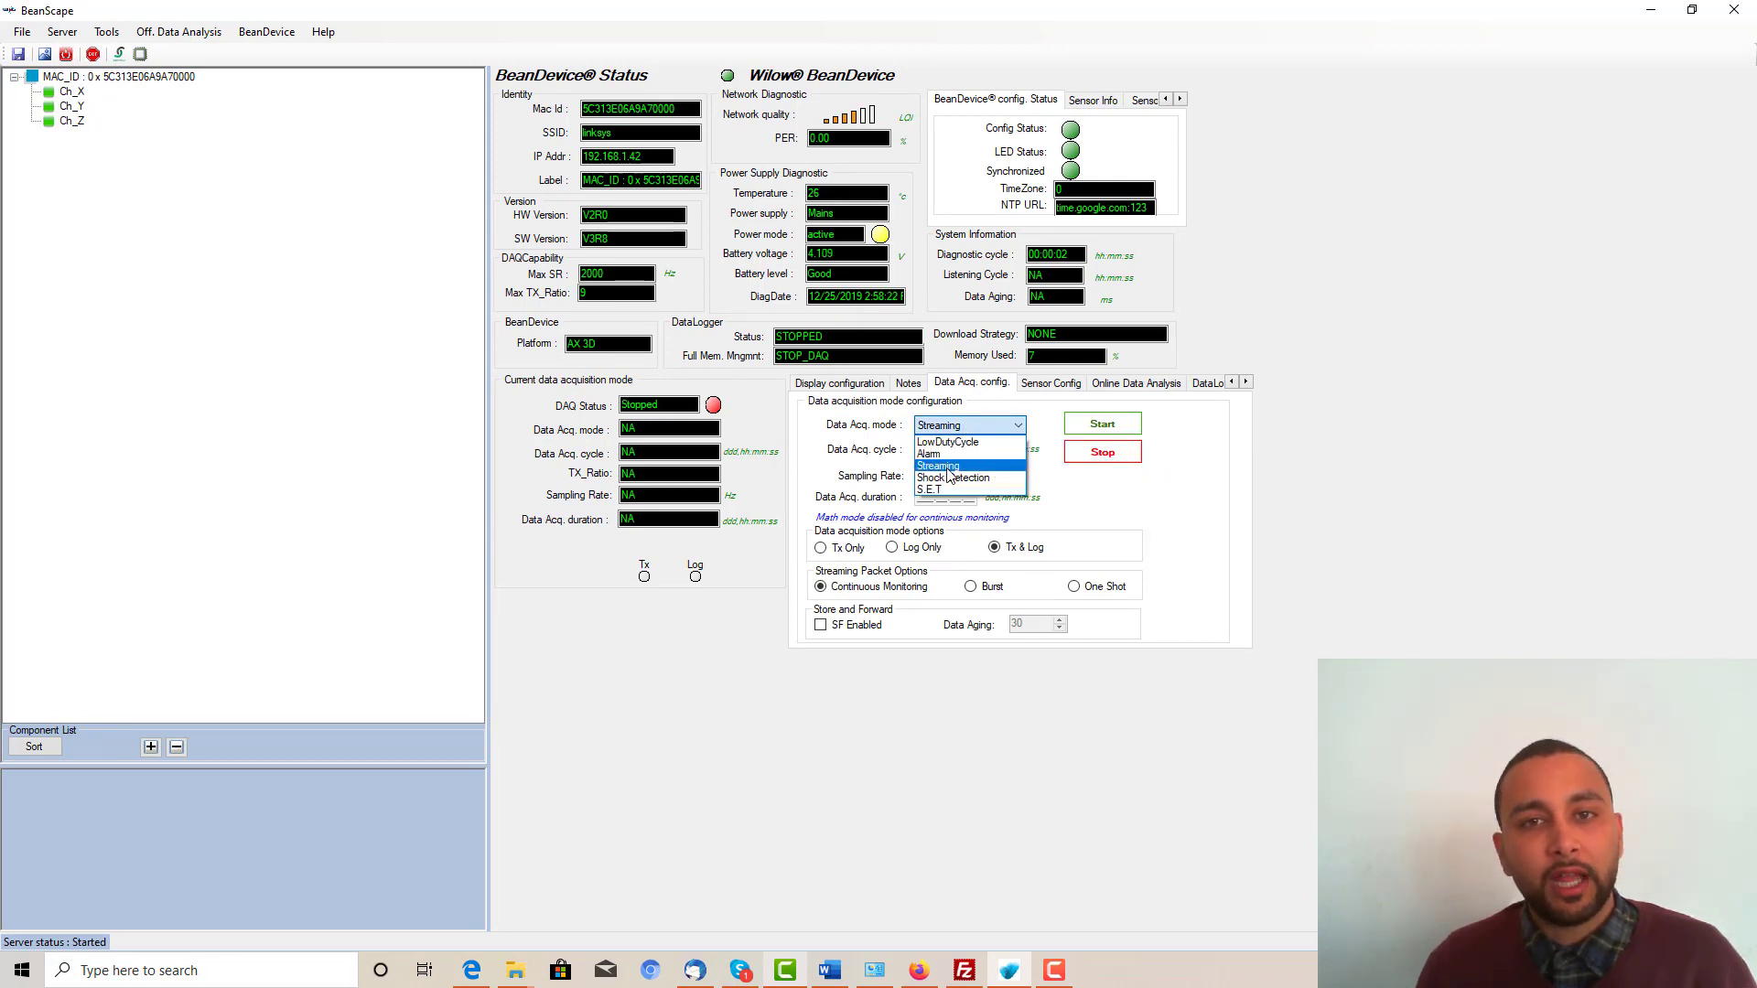
pyautogui.click(950, 468)
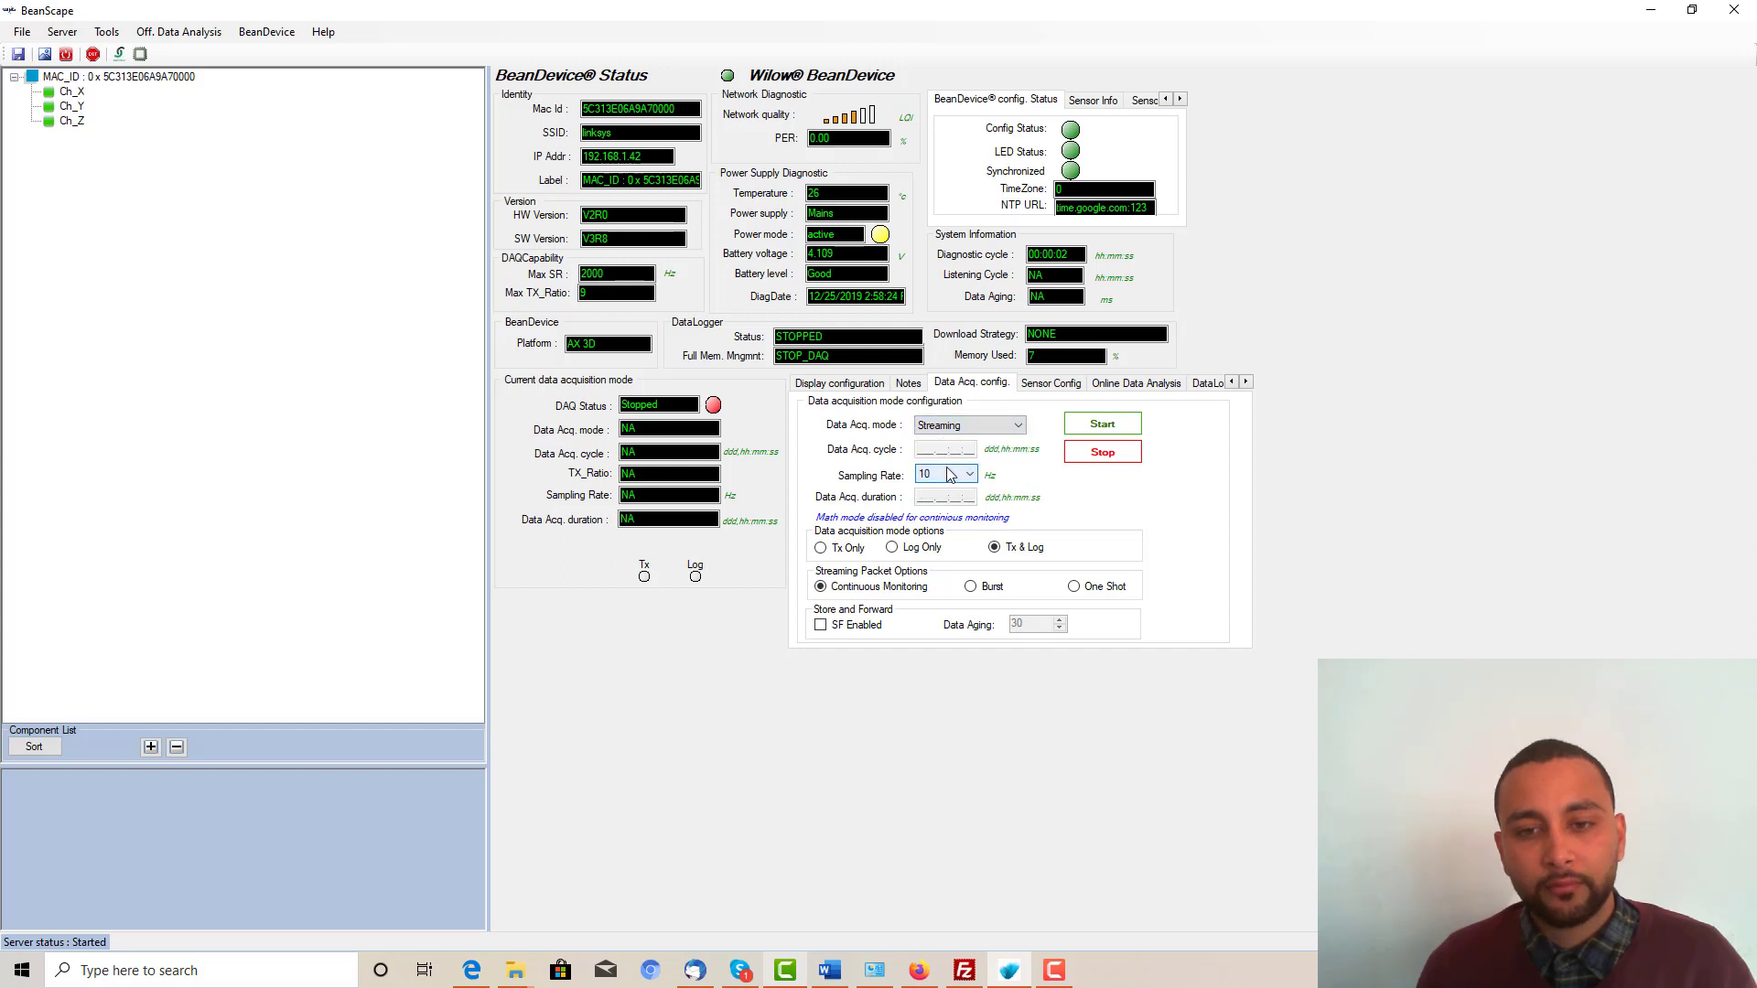
pyautogui.click(945, 483)
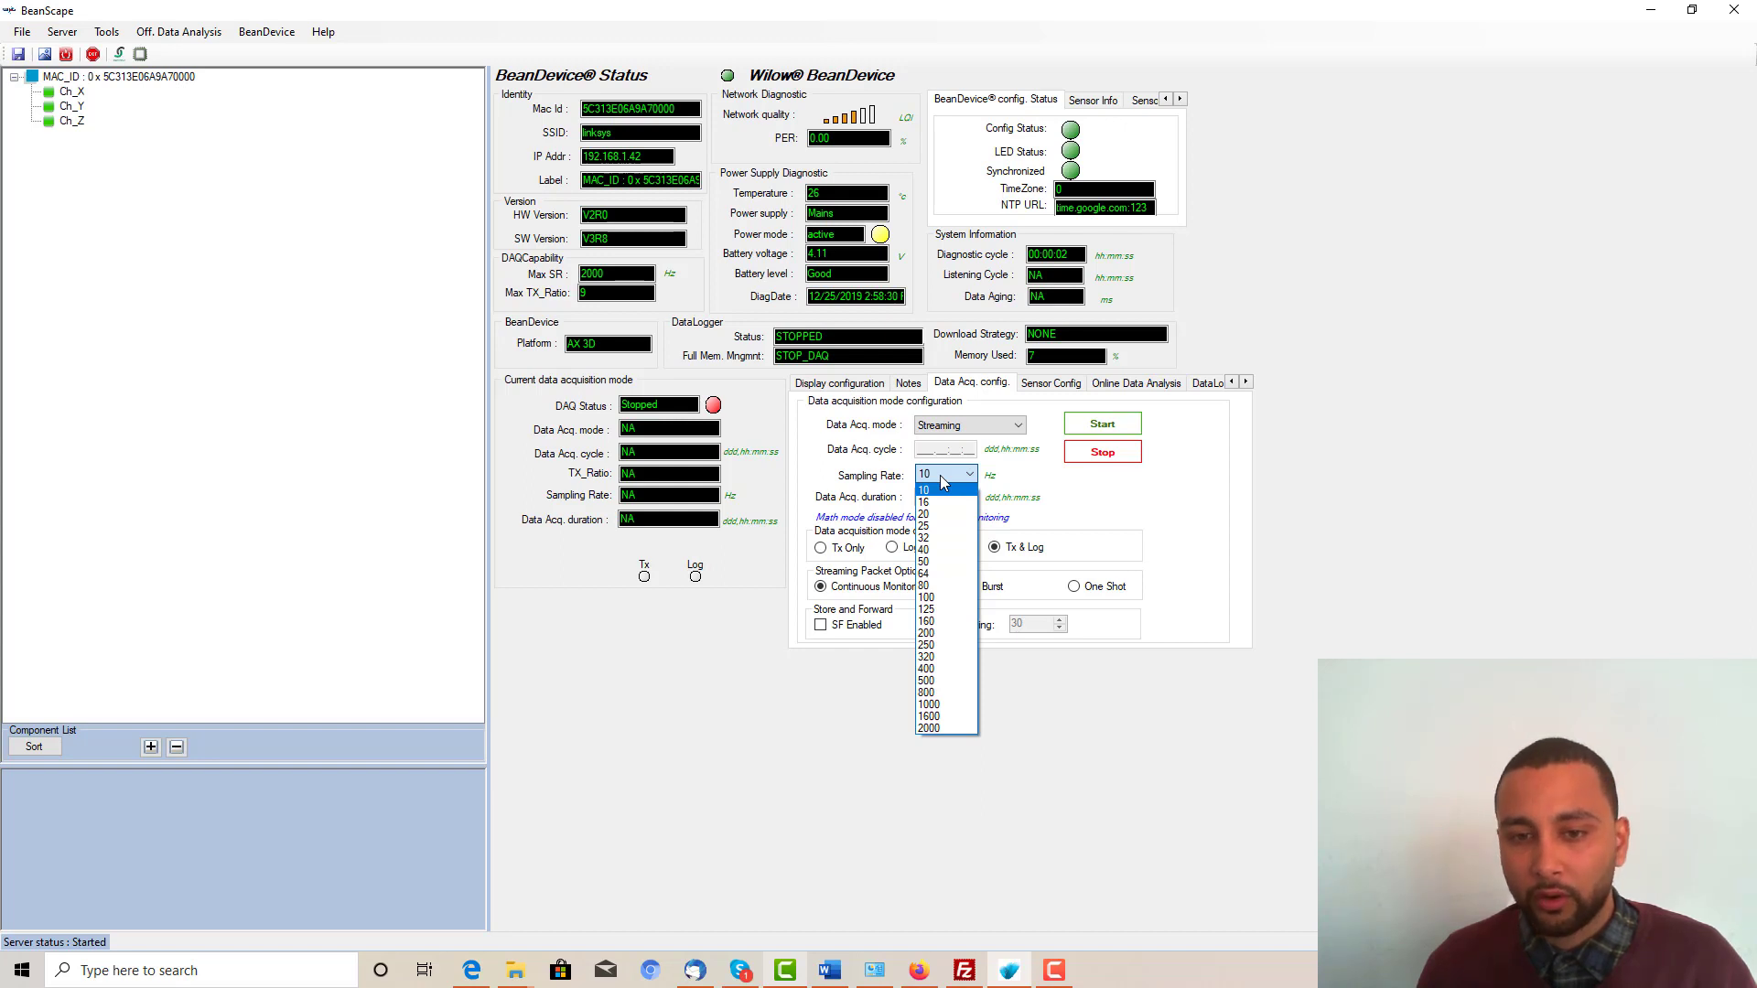
pyautogui.click(948, 673)
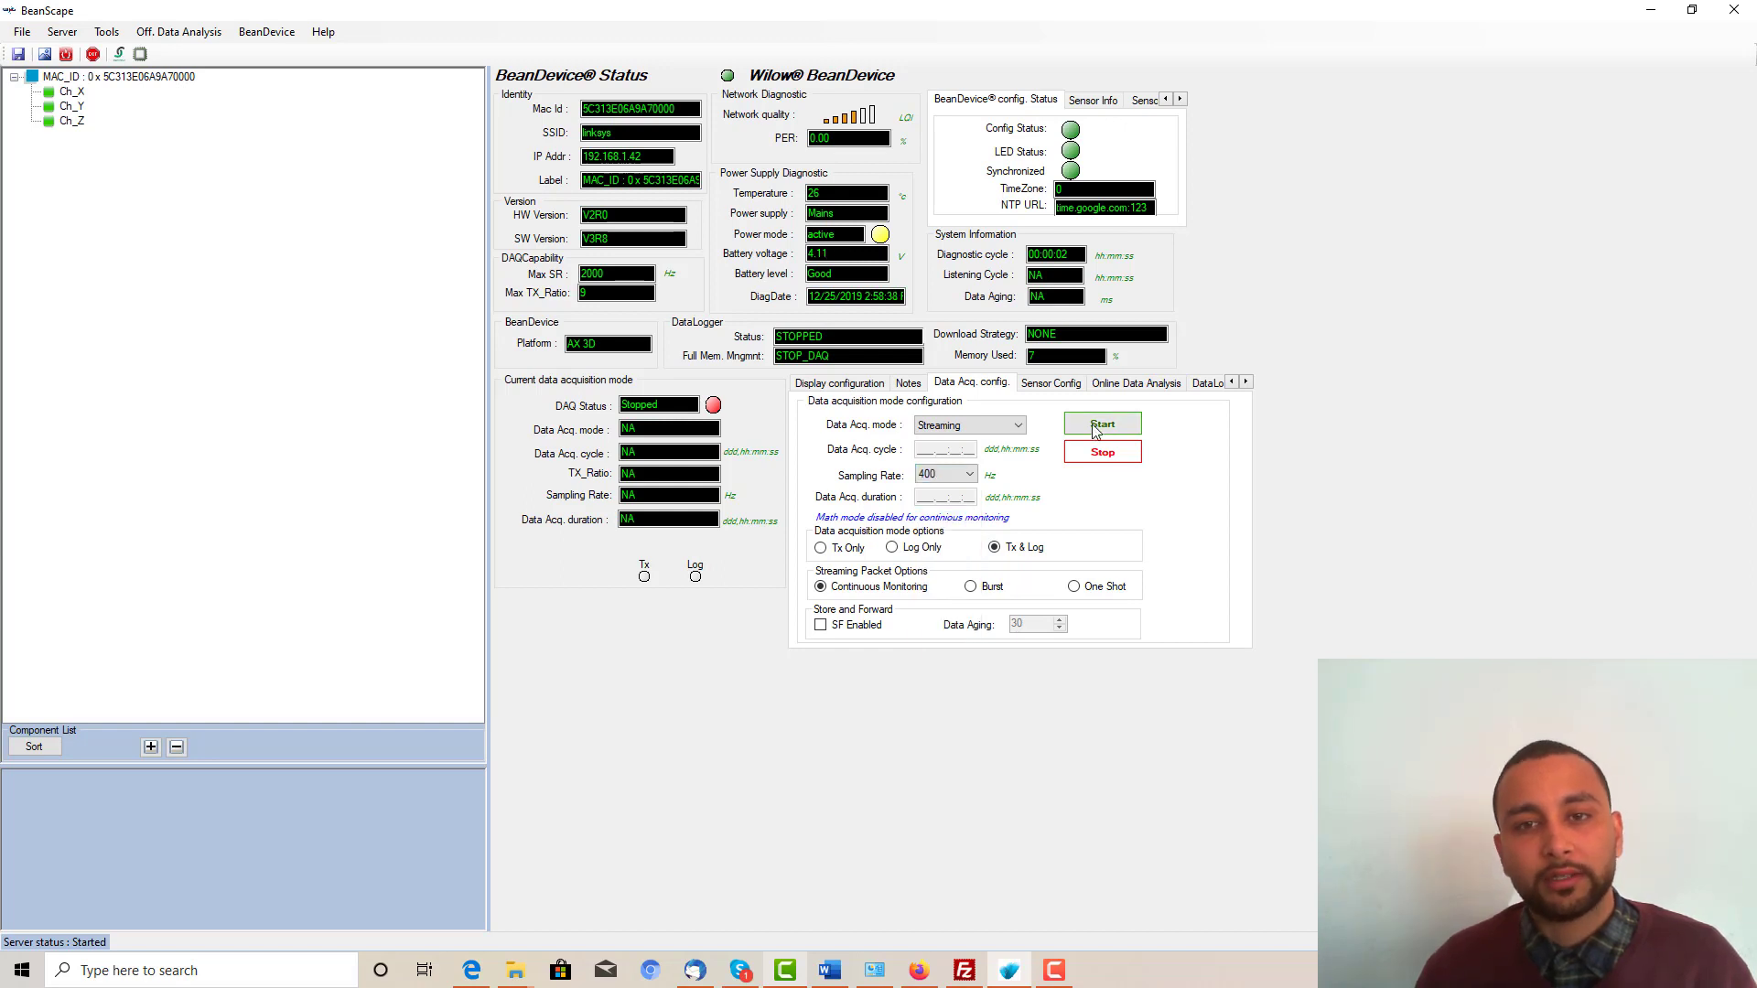
pyautogui.click(1095, 429)
pyautogui.click(993, 550)
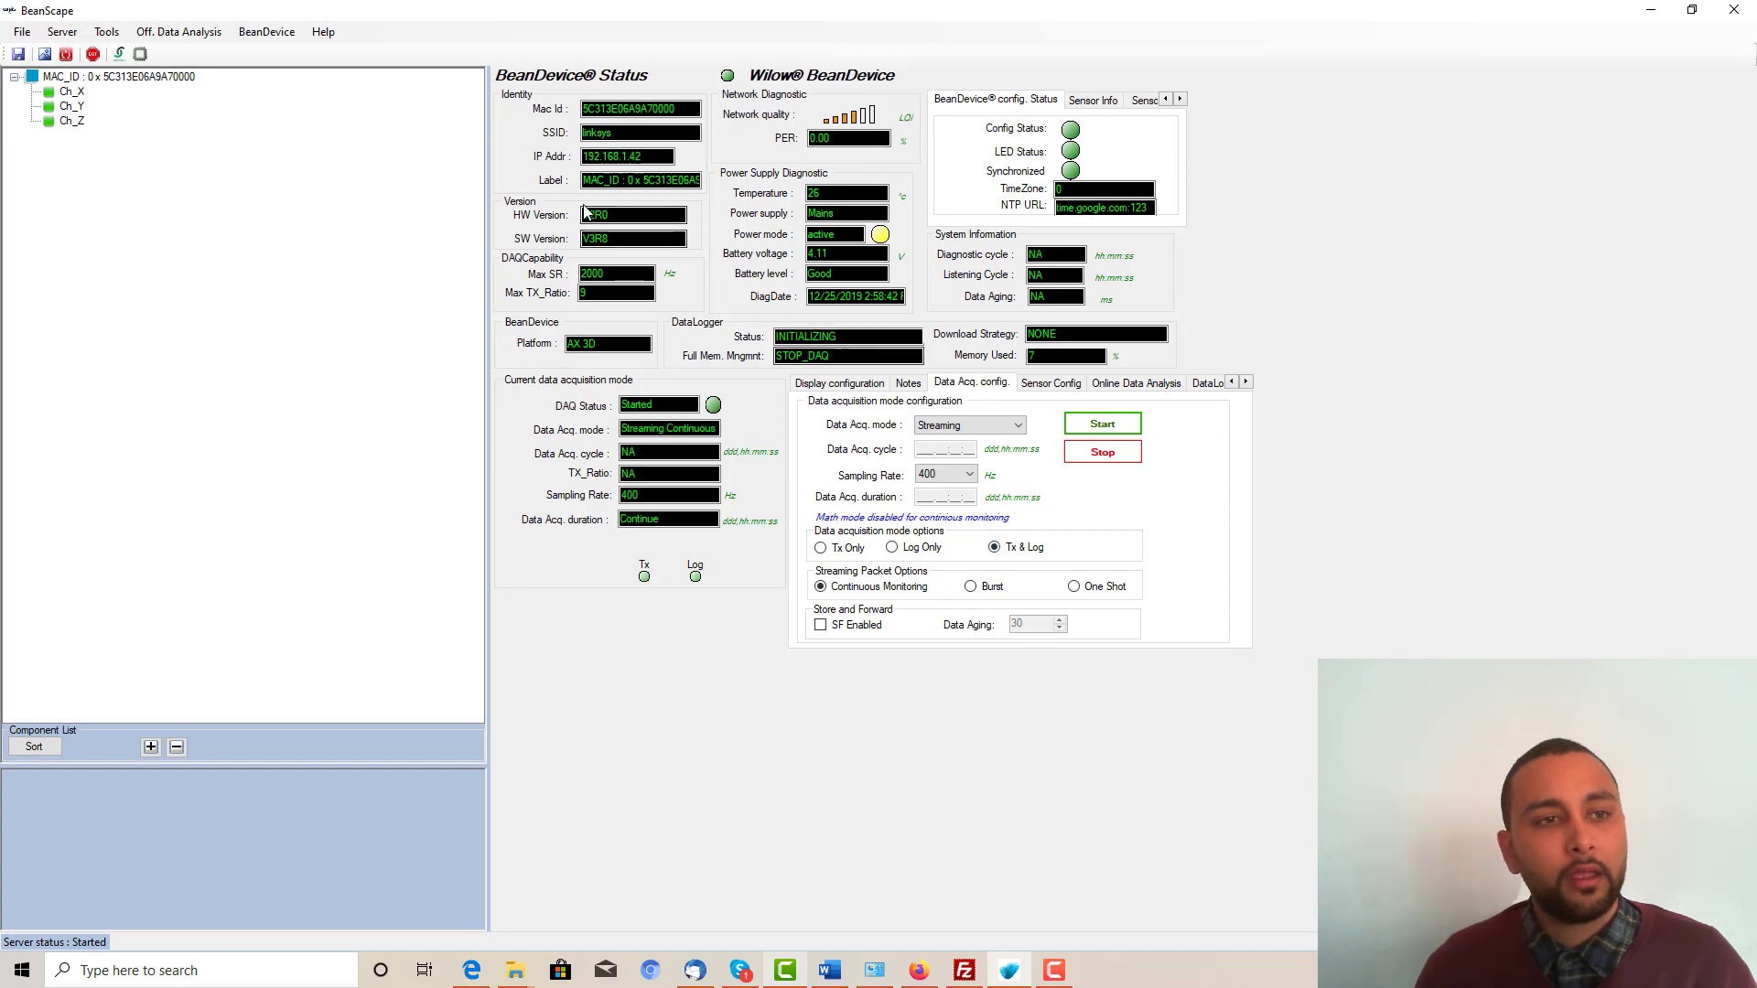
# Step: Examine the real-time measurement, FFT and velocity graphs of channels Ch_X, Ch_Y and Ch_Z, ending on Ch_X
pyautogui.click(70, 93)
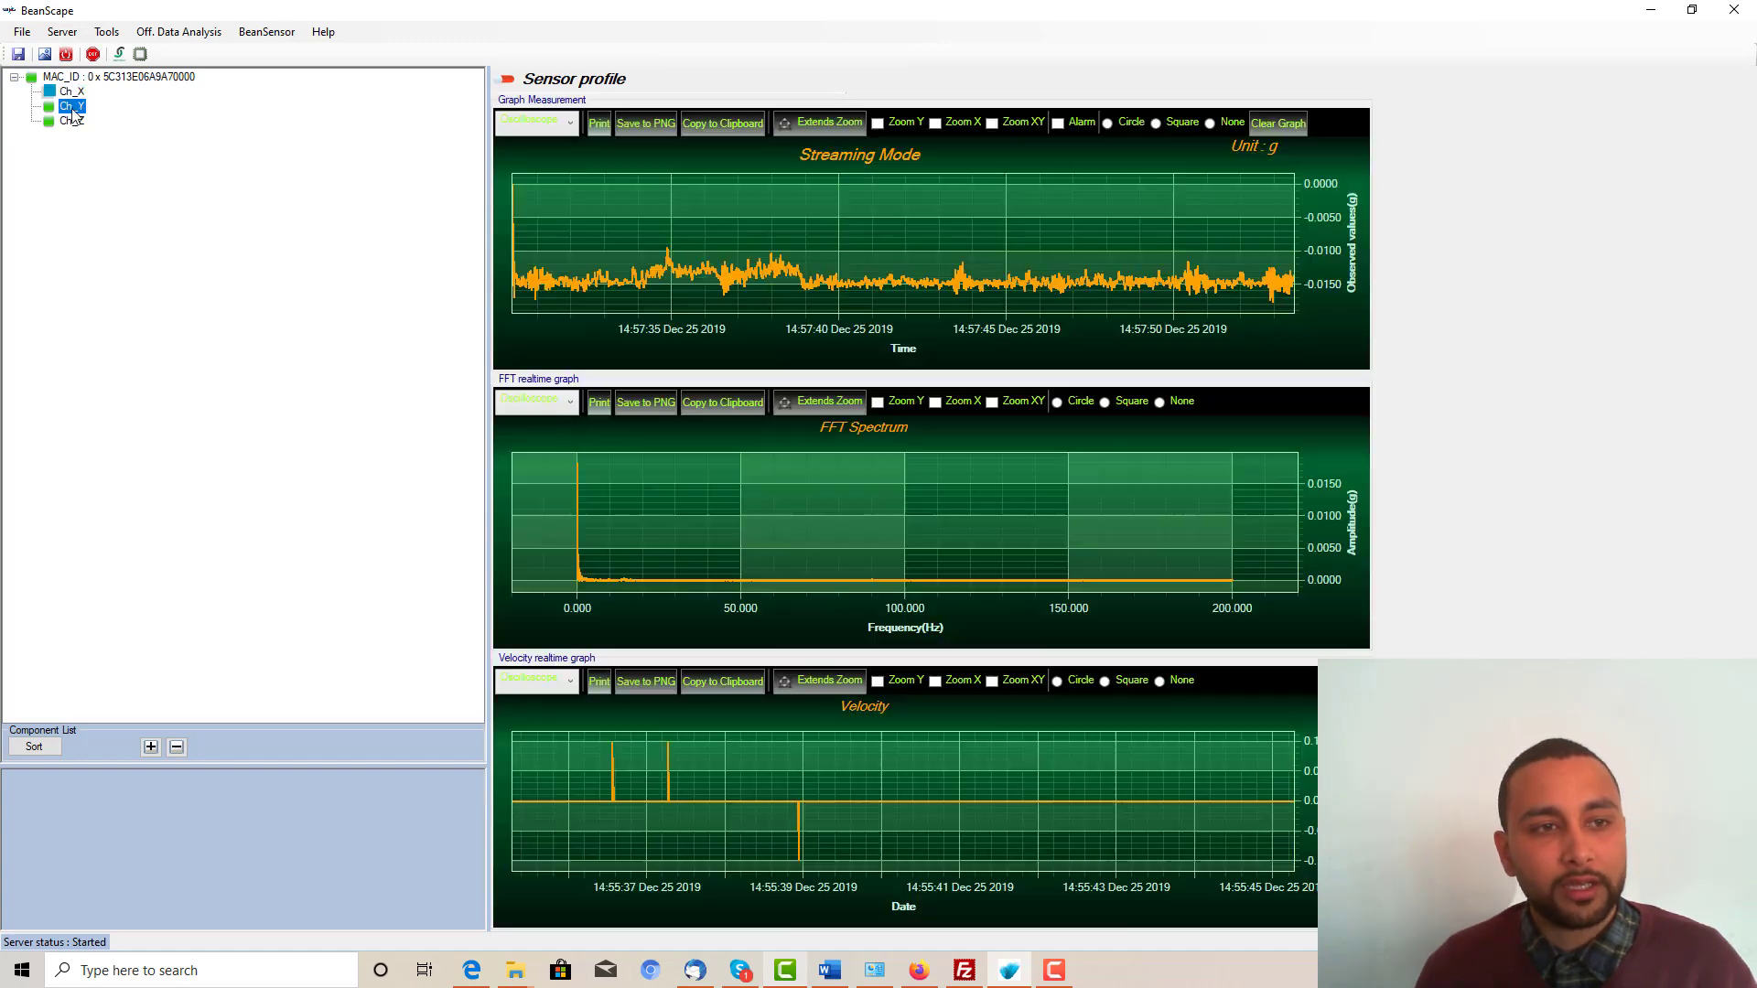
pyautogui.click(72, 121)
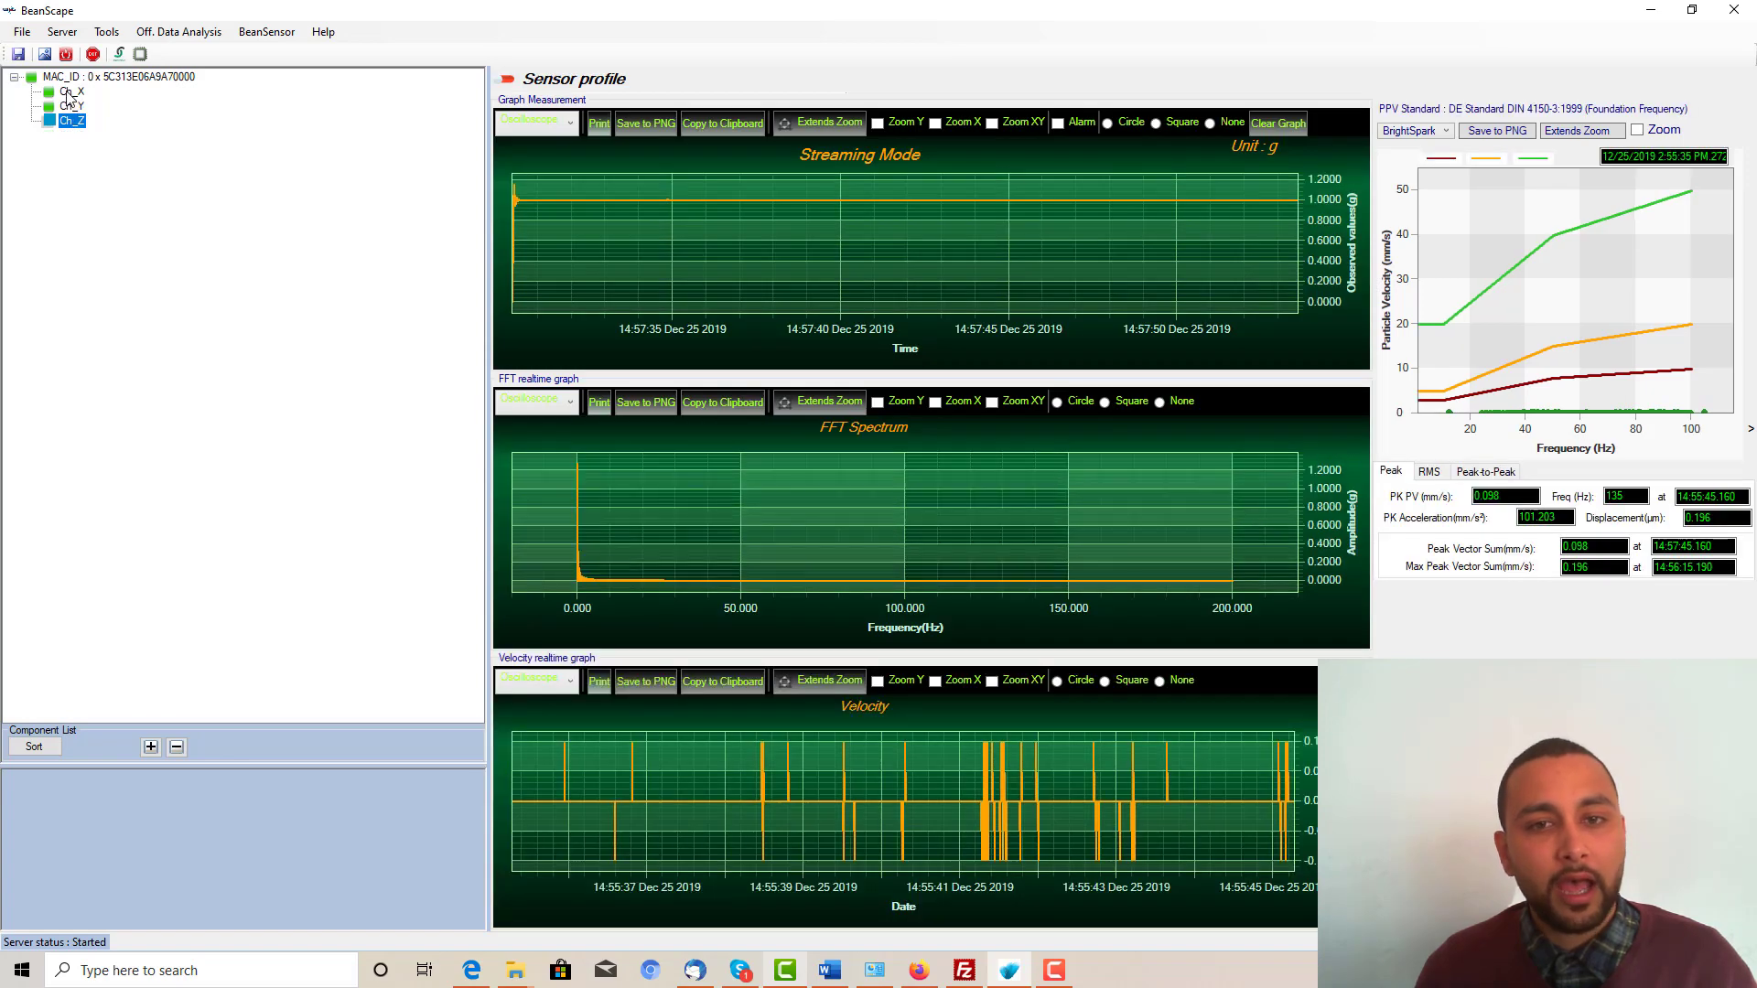
pyautogui.click(71, 94)
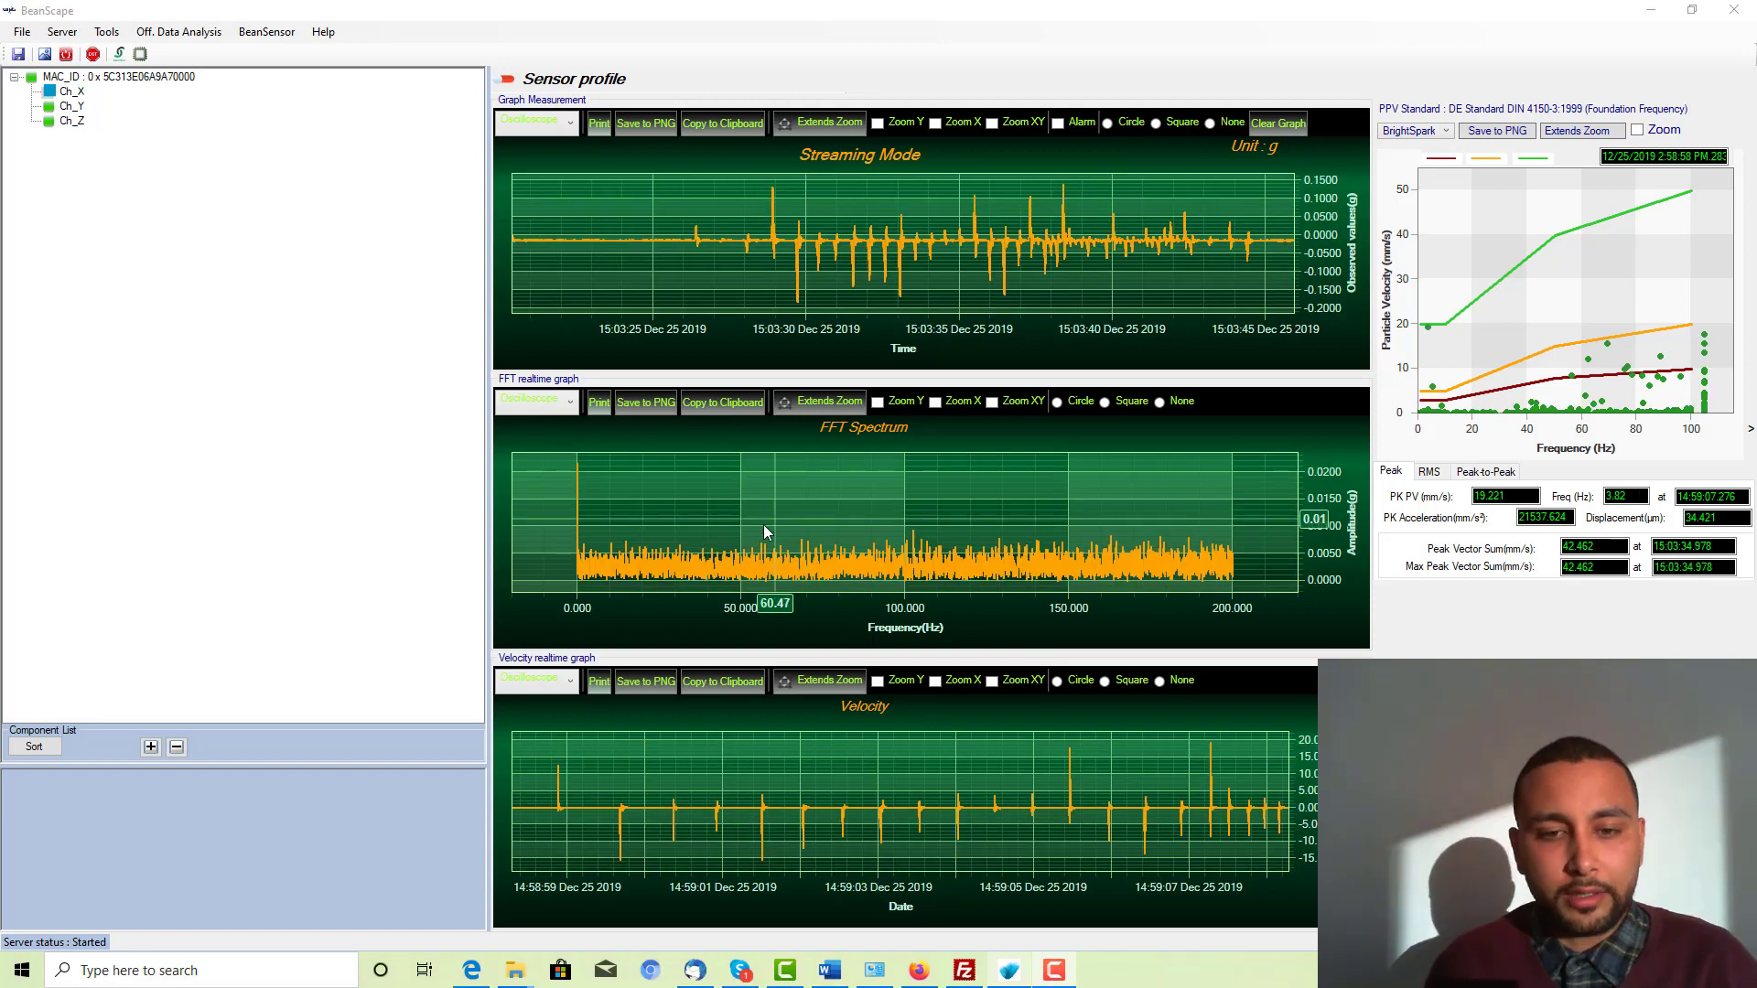
pyautogui.moveTo(763, 525); pyautogui.dragTo(805, 607)
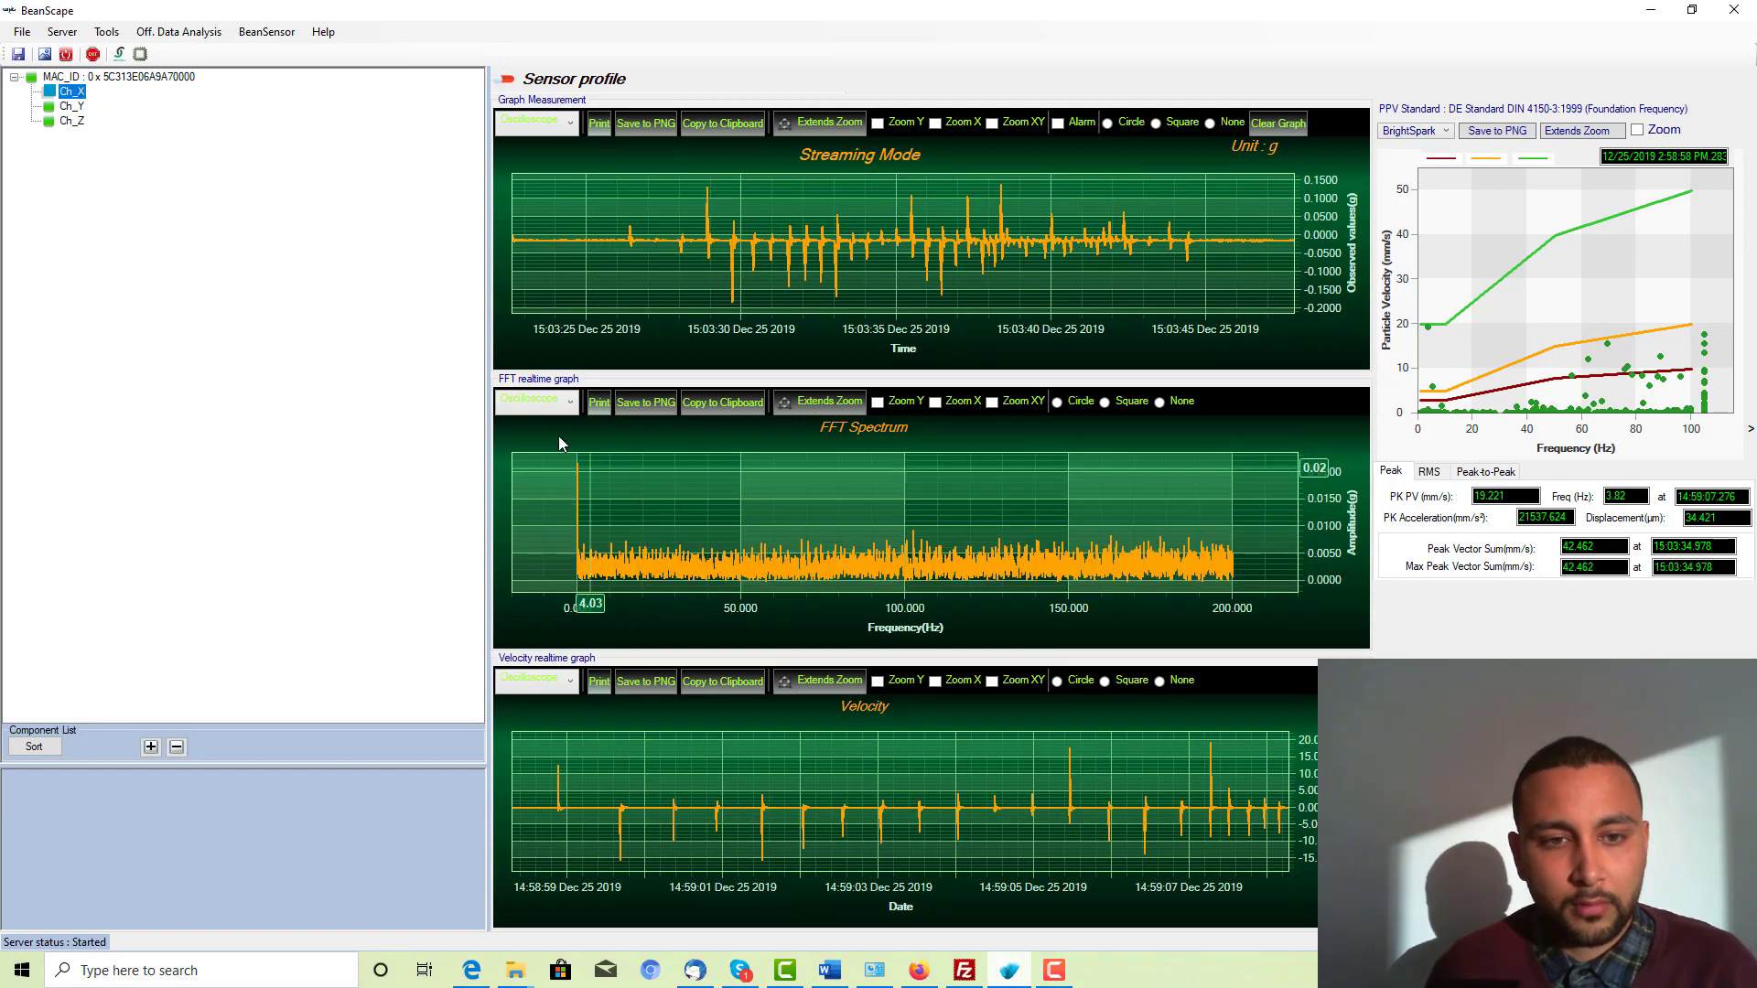
# Step: Try the Chrome theme and a light grey theme on the FFT realtime graph, finally applying BlackSteel
pyautogui.click(540, 401)
pyautogui.click(552, 467)
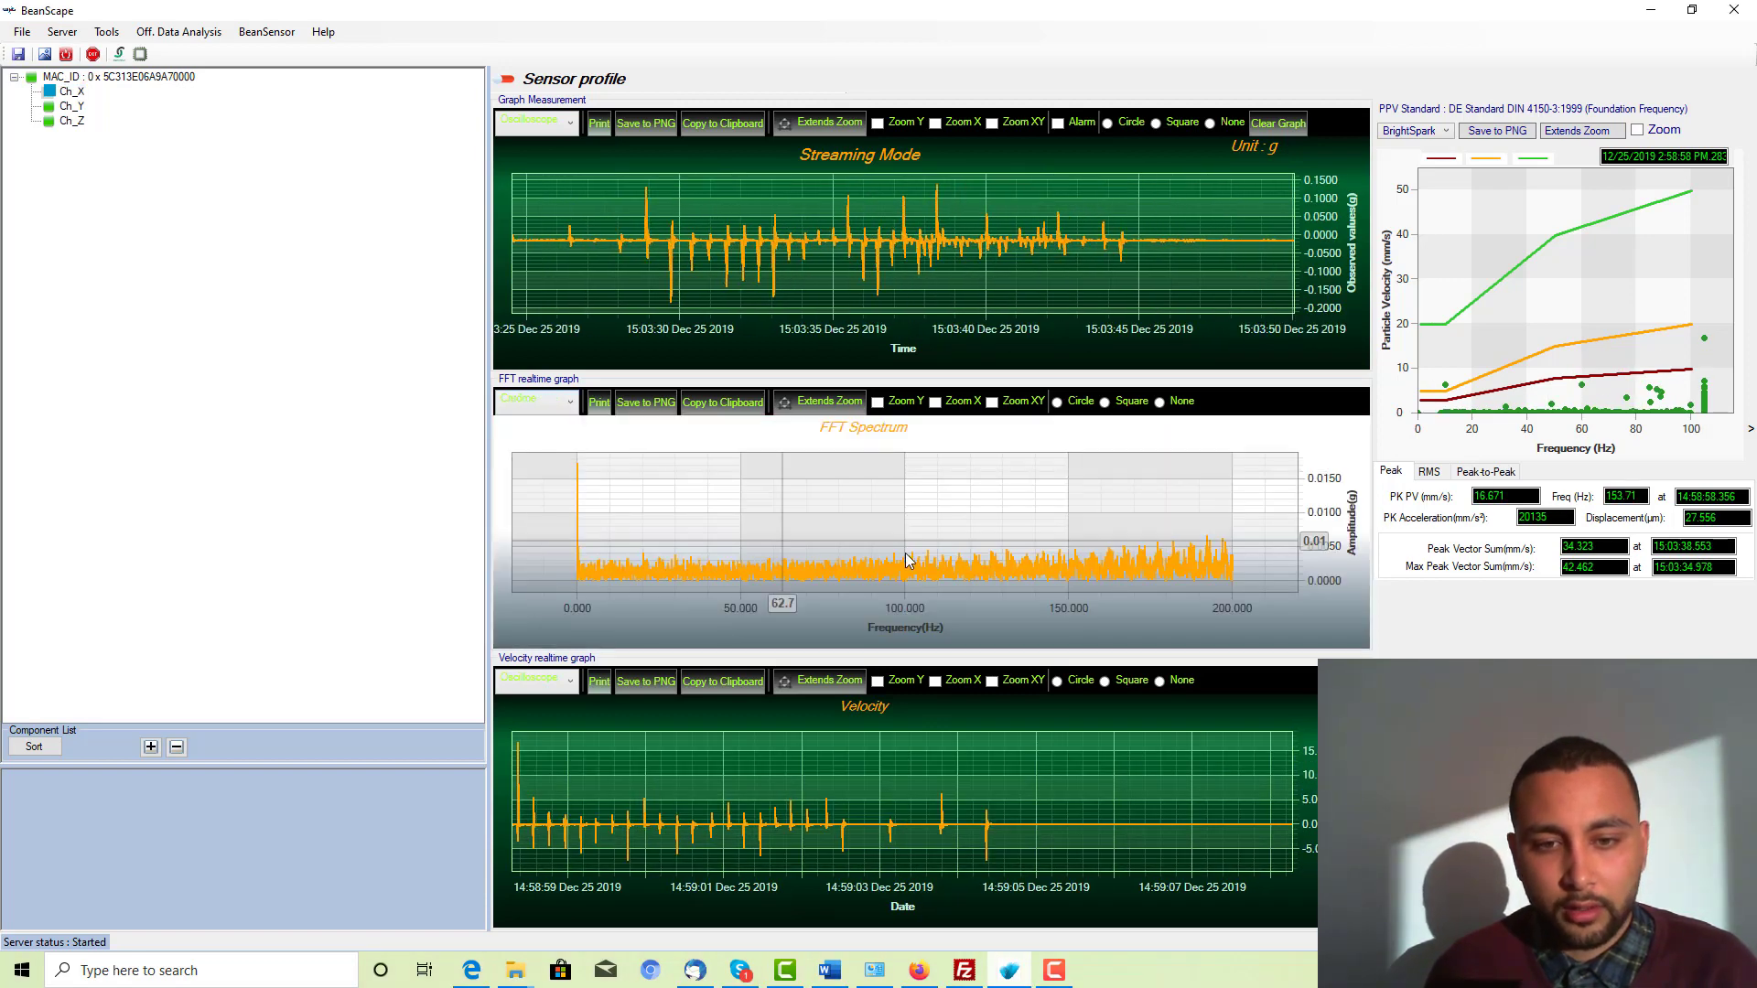
pyautogui.click(549, 408)
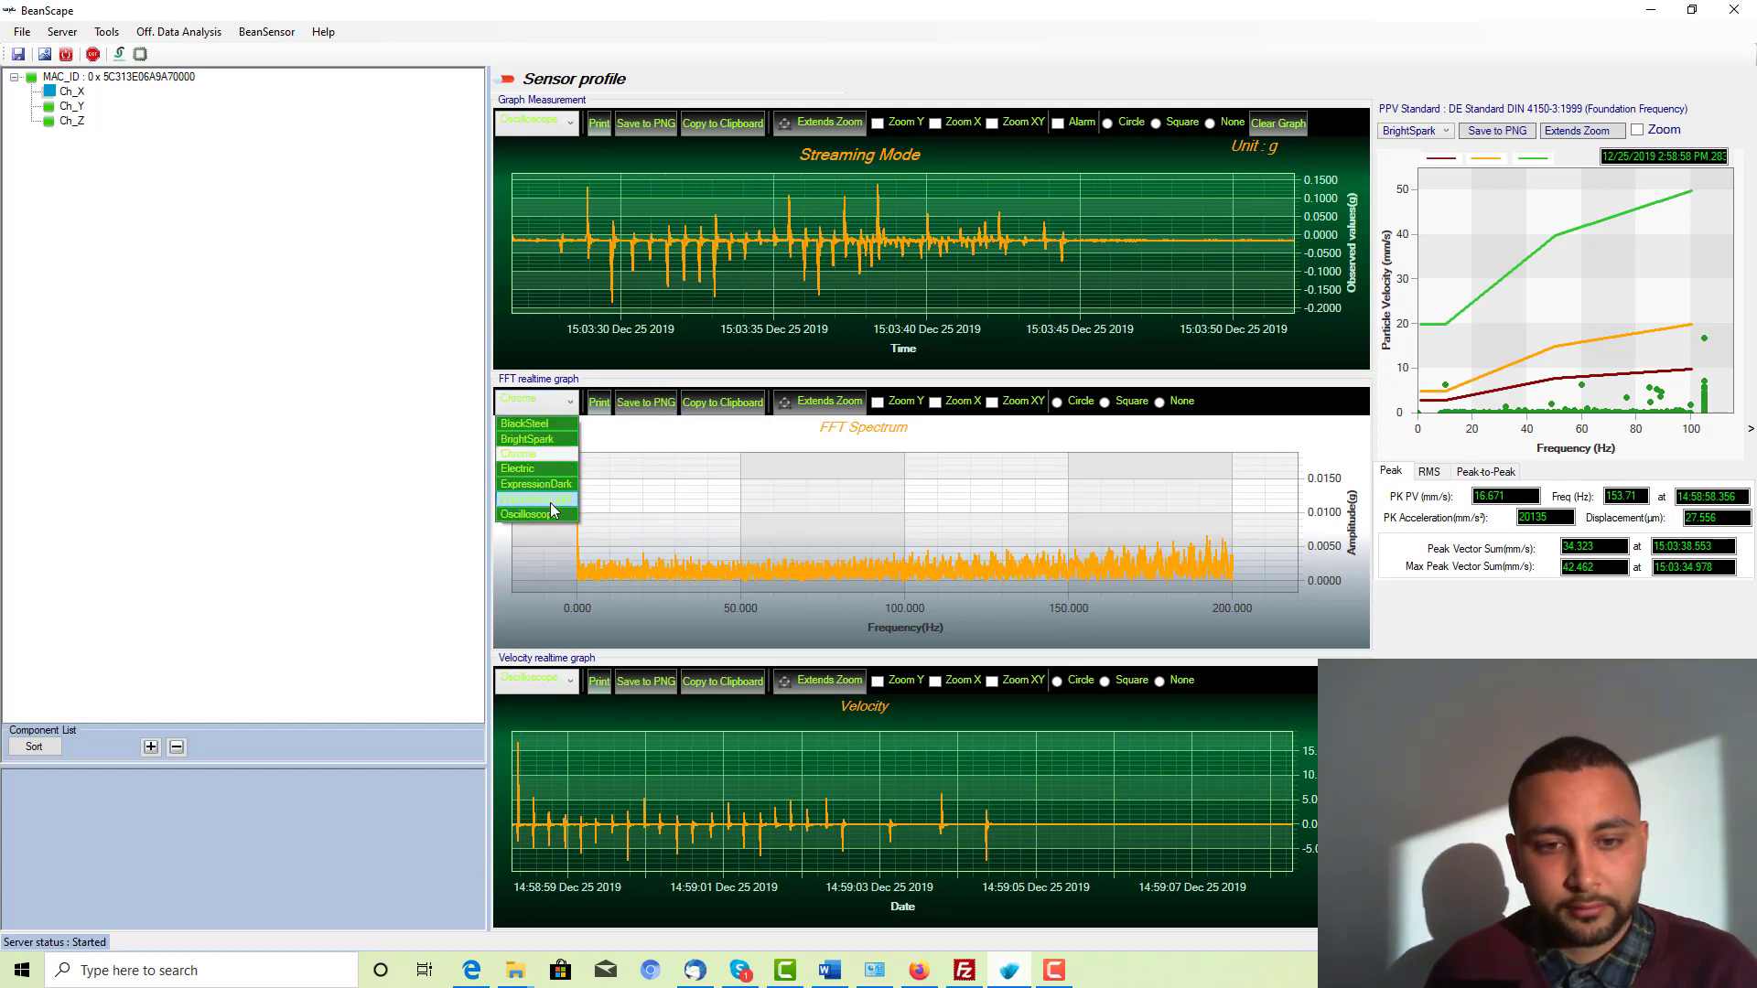
pyautogui.click(555, 448)
pyautogui.moveTo(733, 525); pyautogui.dragTo(777, 579)
pyautogui.click(540, 403)
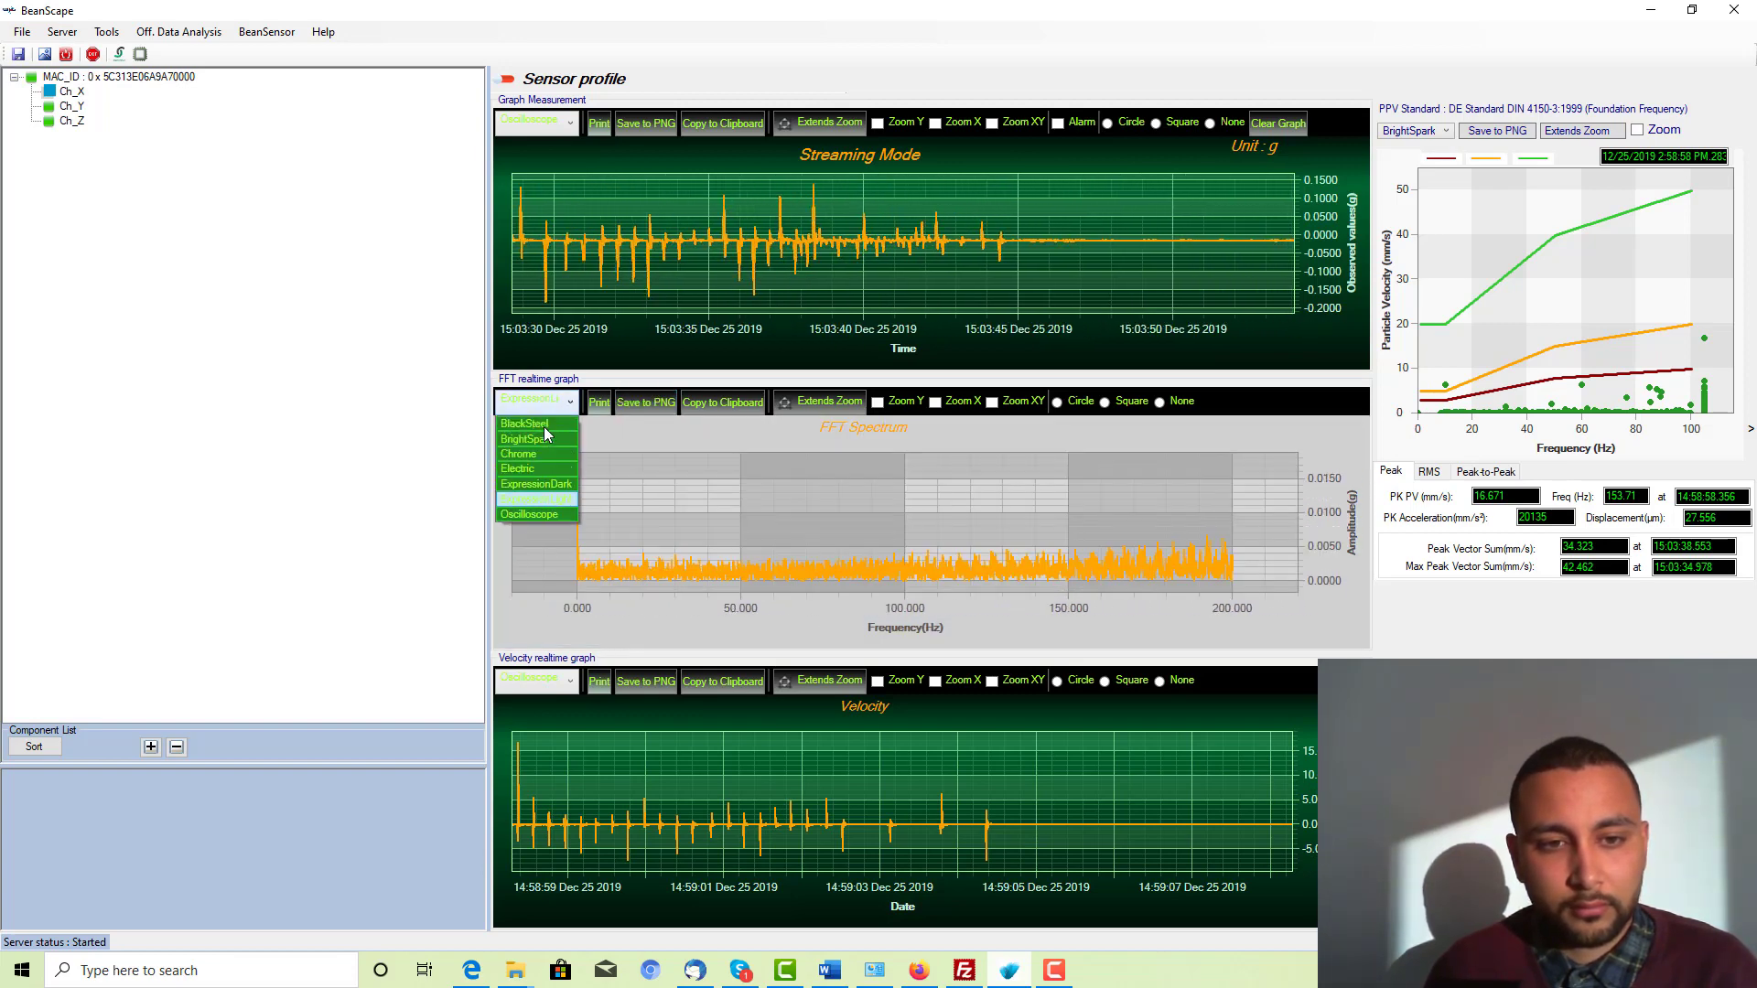
pyautogui.click(546, 431)
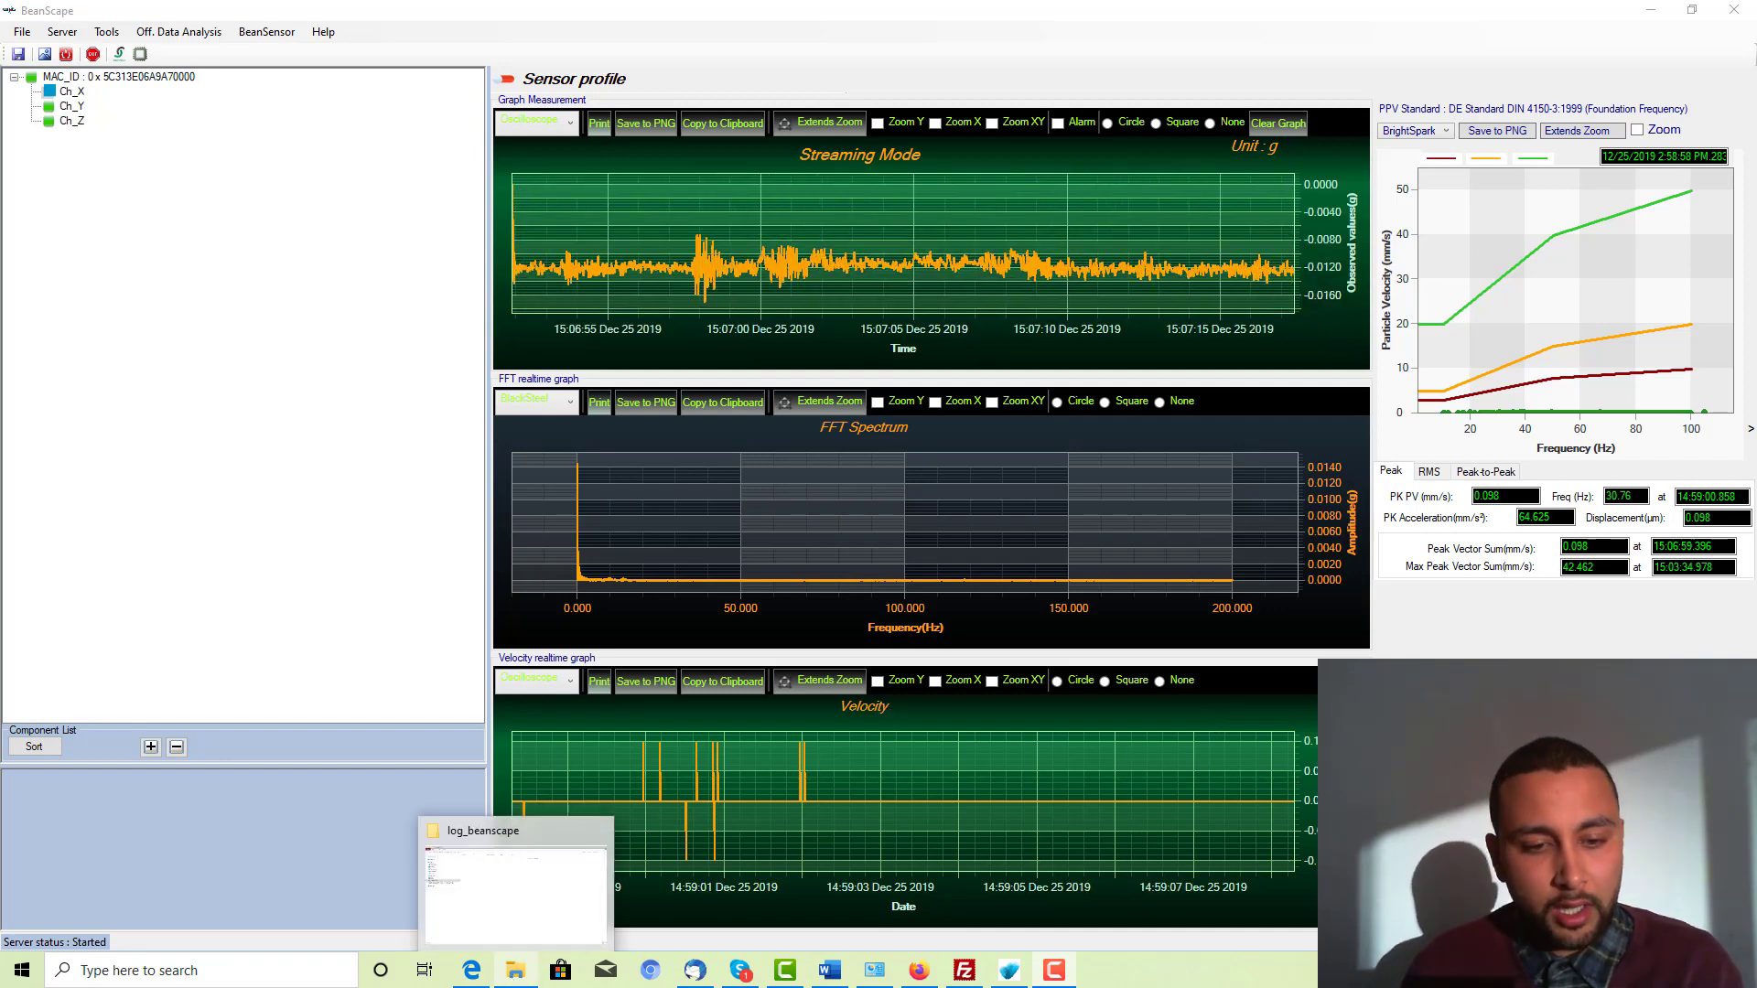
# Step: Switch to File Explorer and open the log_beanscape folder on the Windows (C:) drive
pyautogui.click(515, 972)
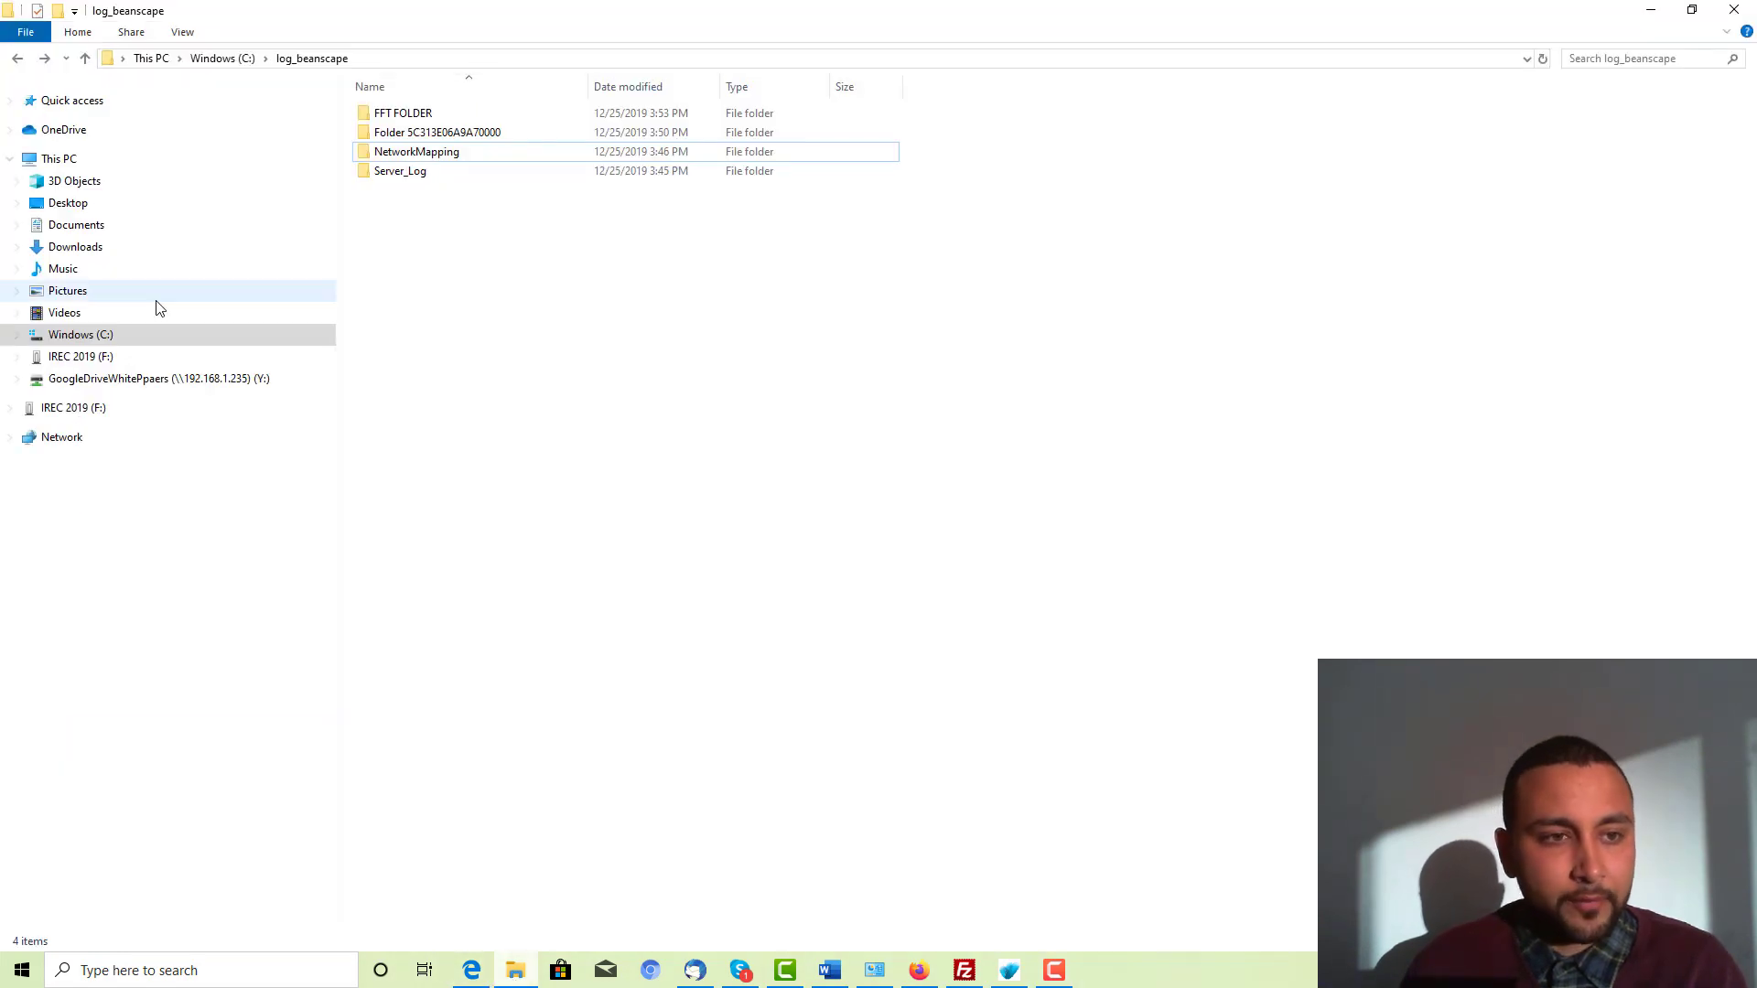
pyautogui.click(120, 333)
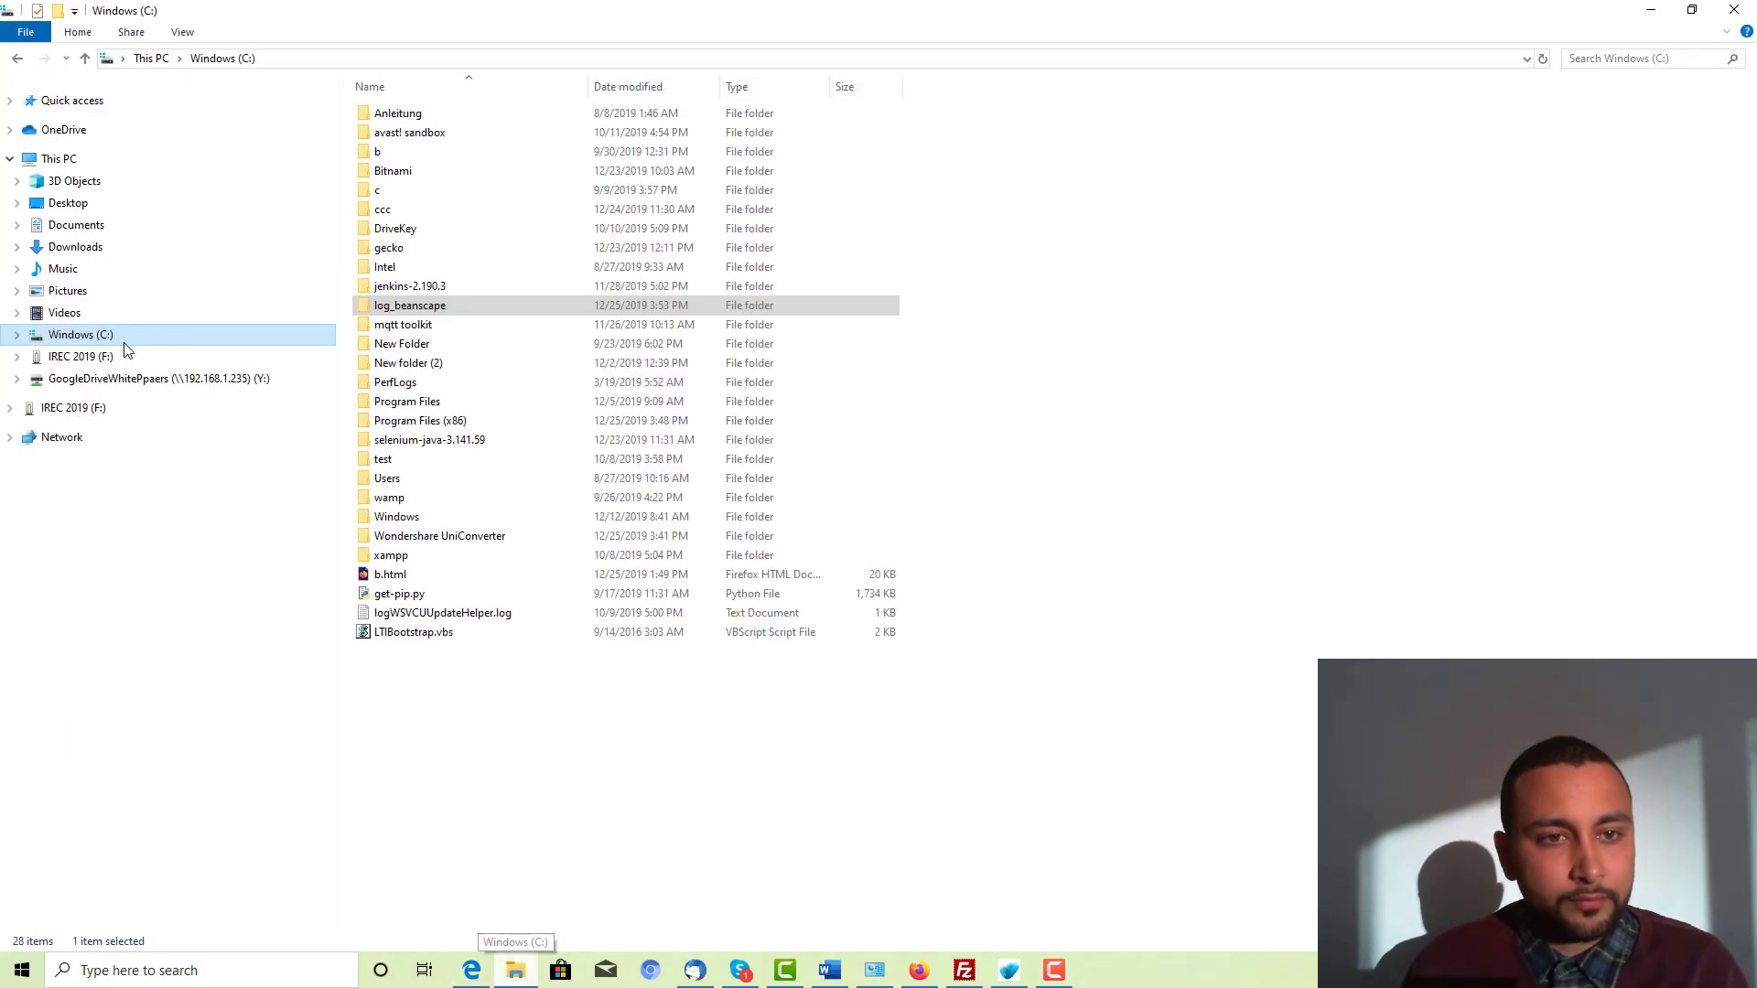
pyautogui.doubleClick(491, 305)
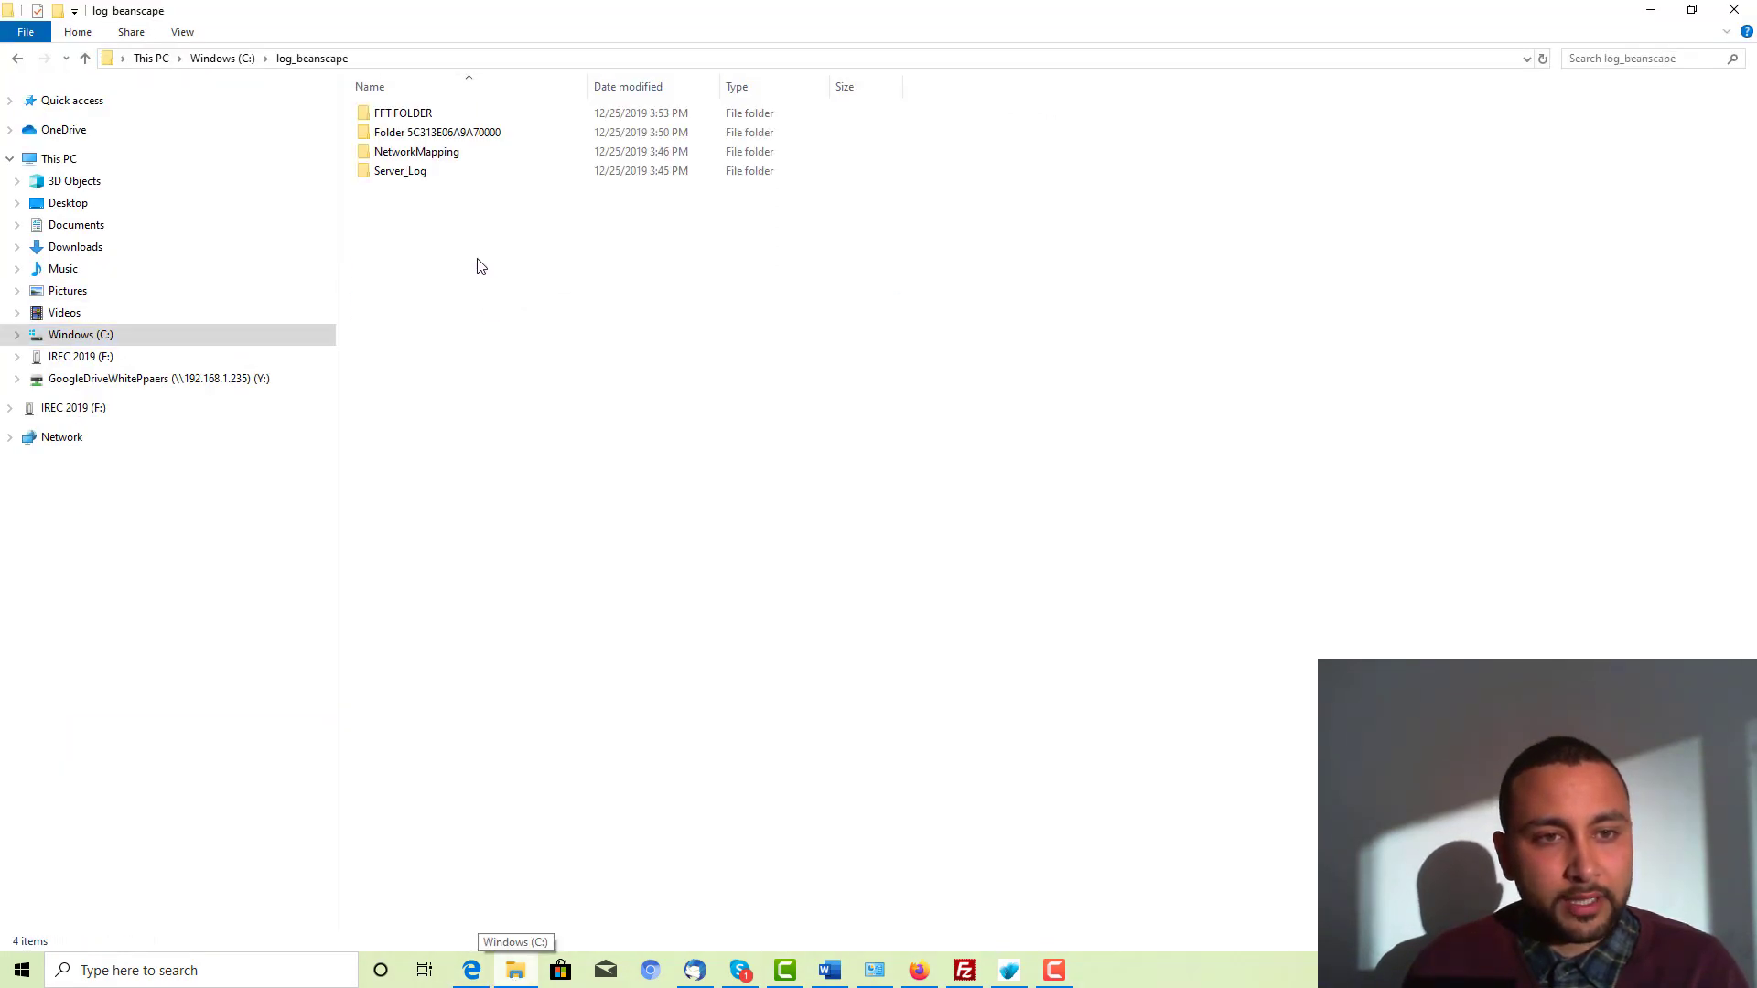
# Step: Open the device's MAC_ID folder inside FFT FOLDER and widen the Name column to fit the full file names
pyautogui.click(424, 116)
pyautogui.doubleClick(417, 117)
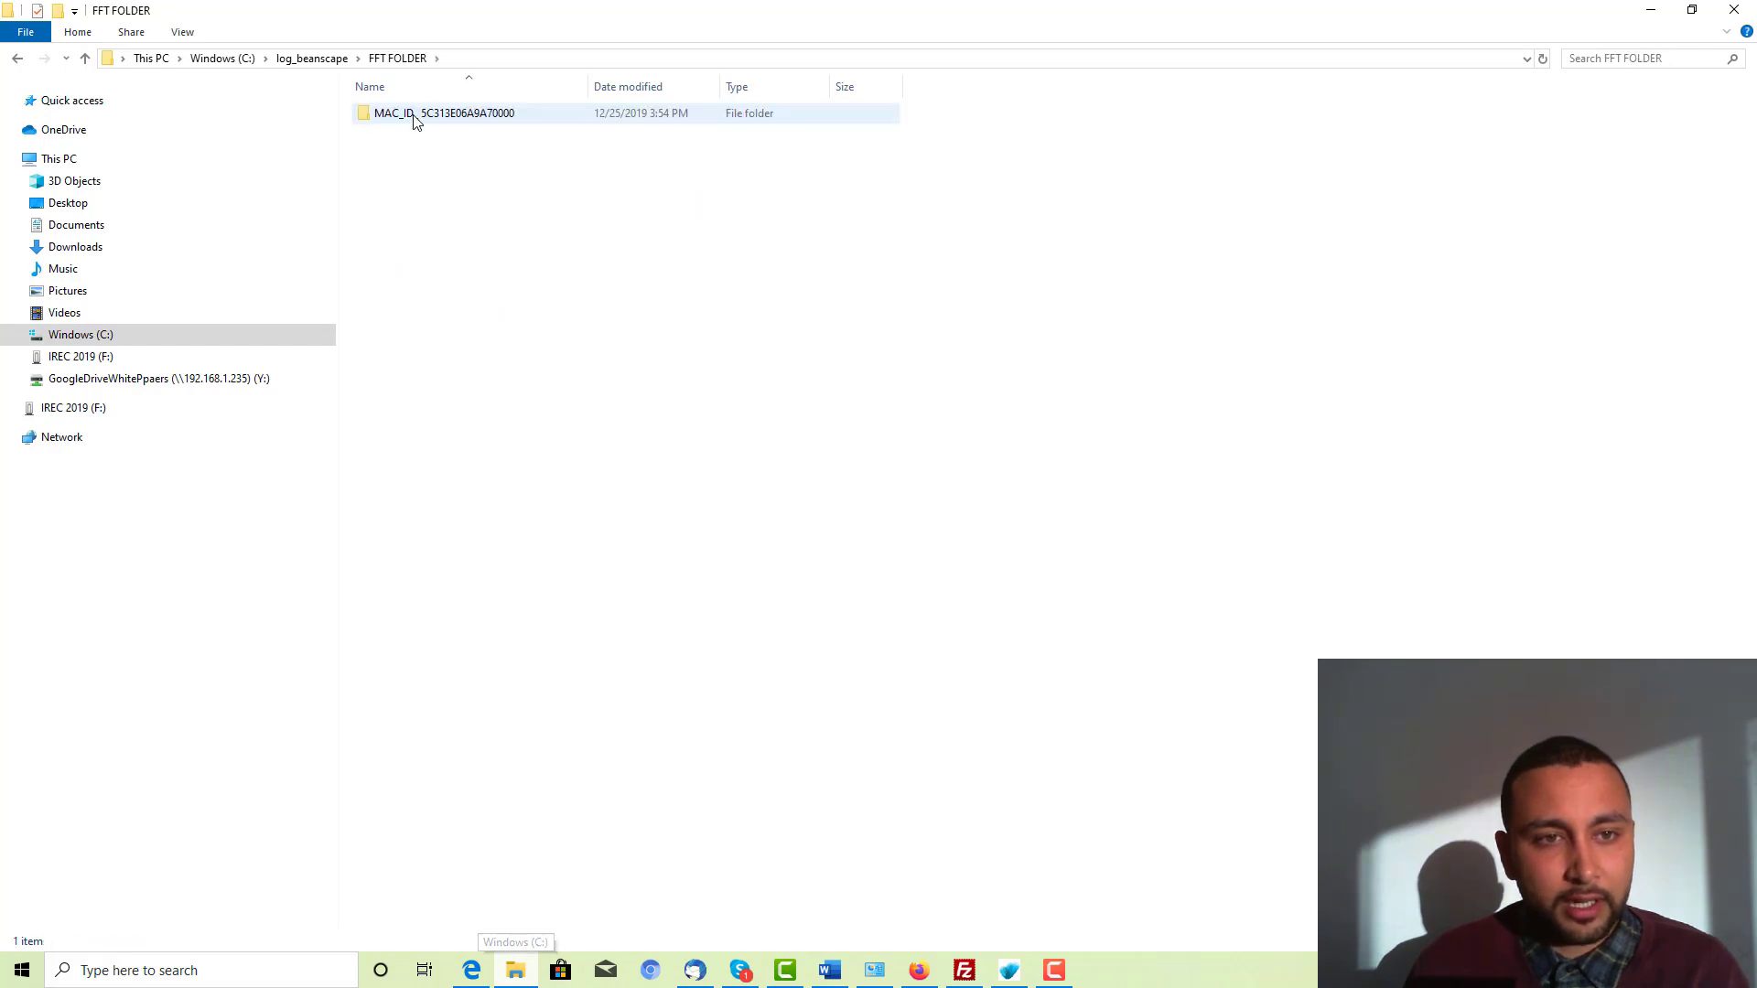
pyautogui.doubleClick(414, 117)
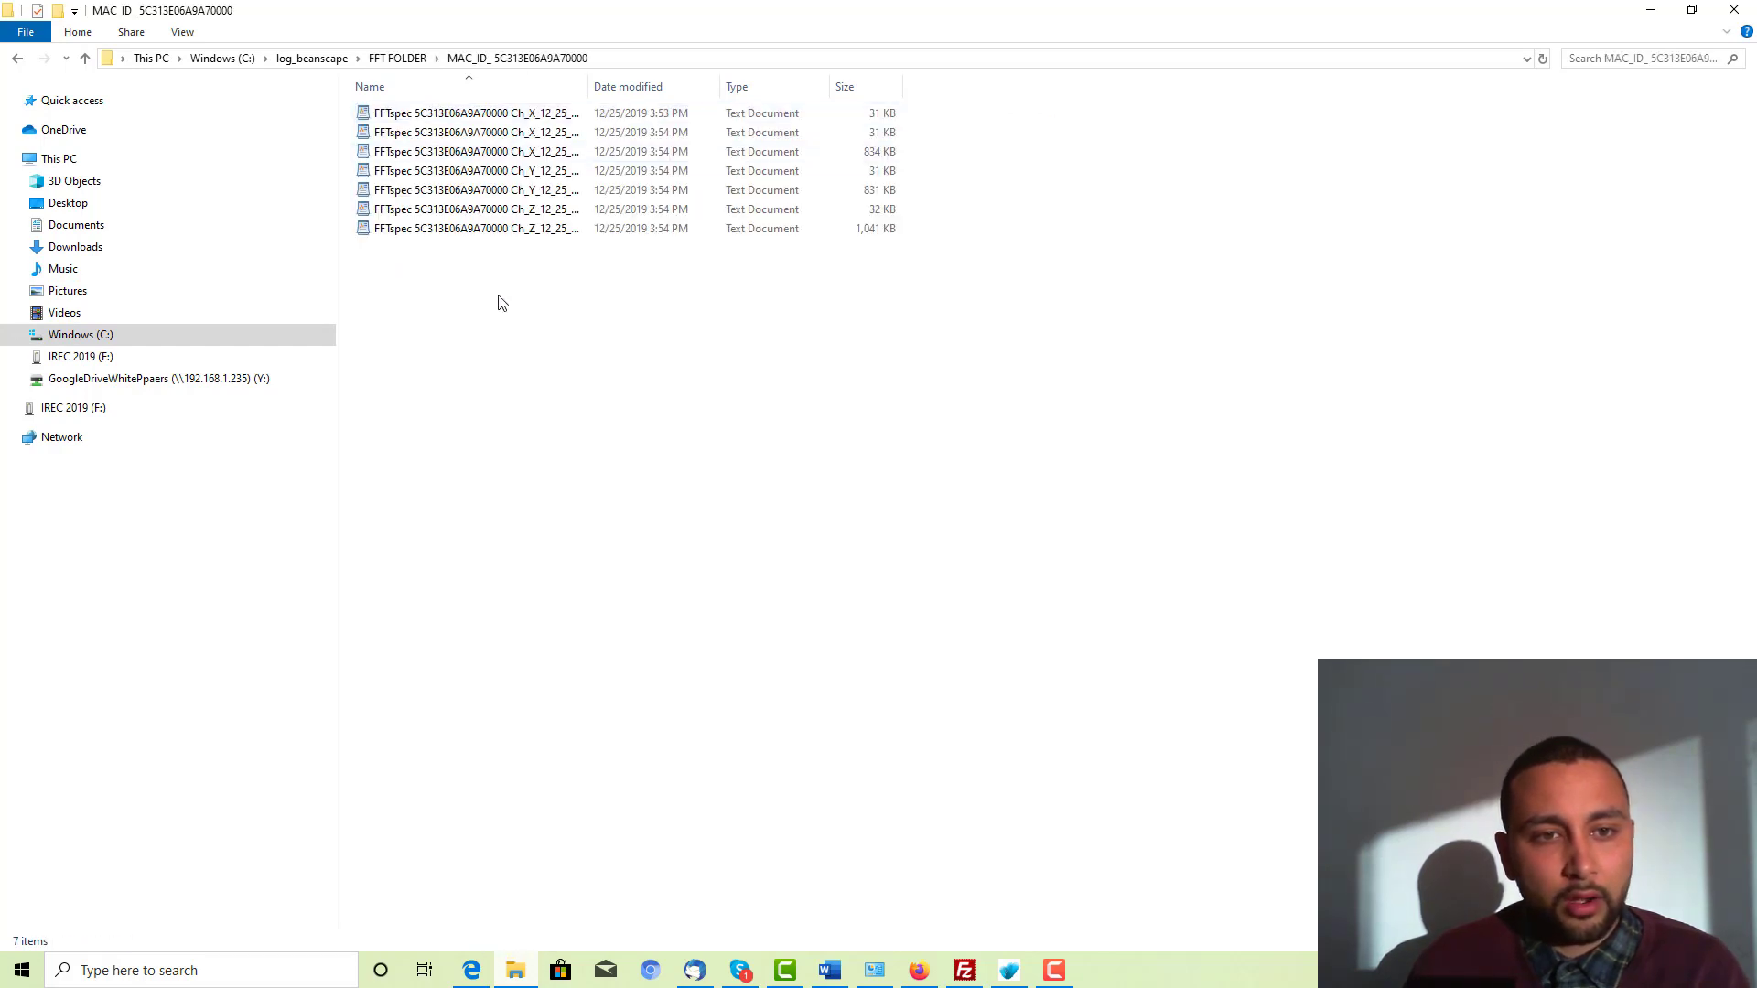
pyautogui.moveTo(709, 283); pyautogui.dragTo(566, 126)
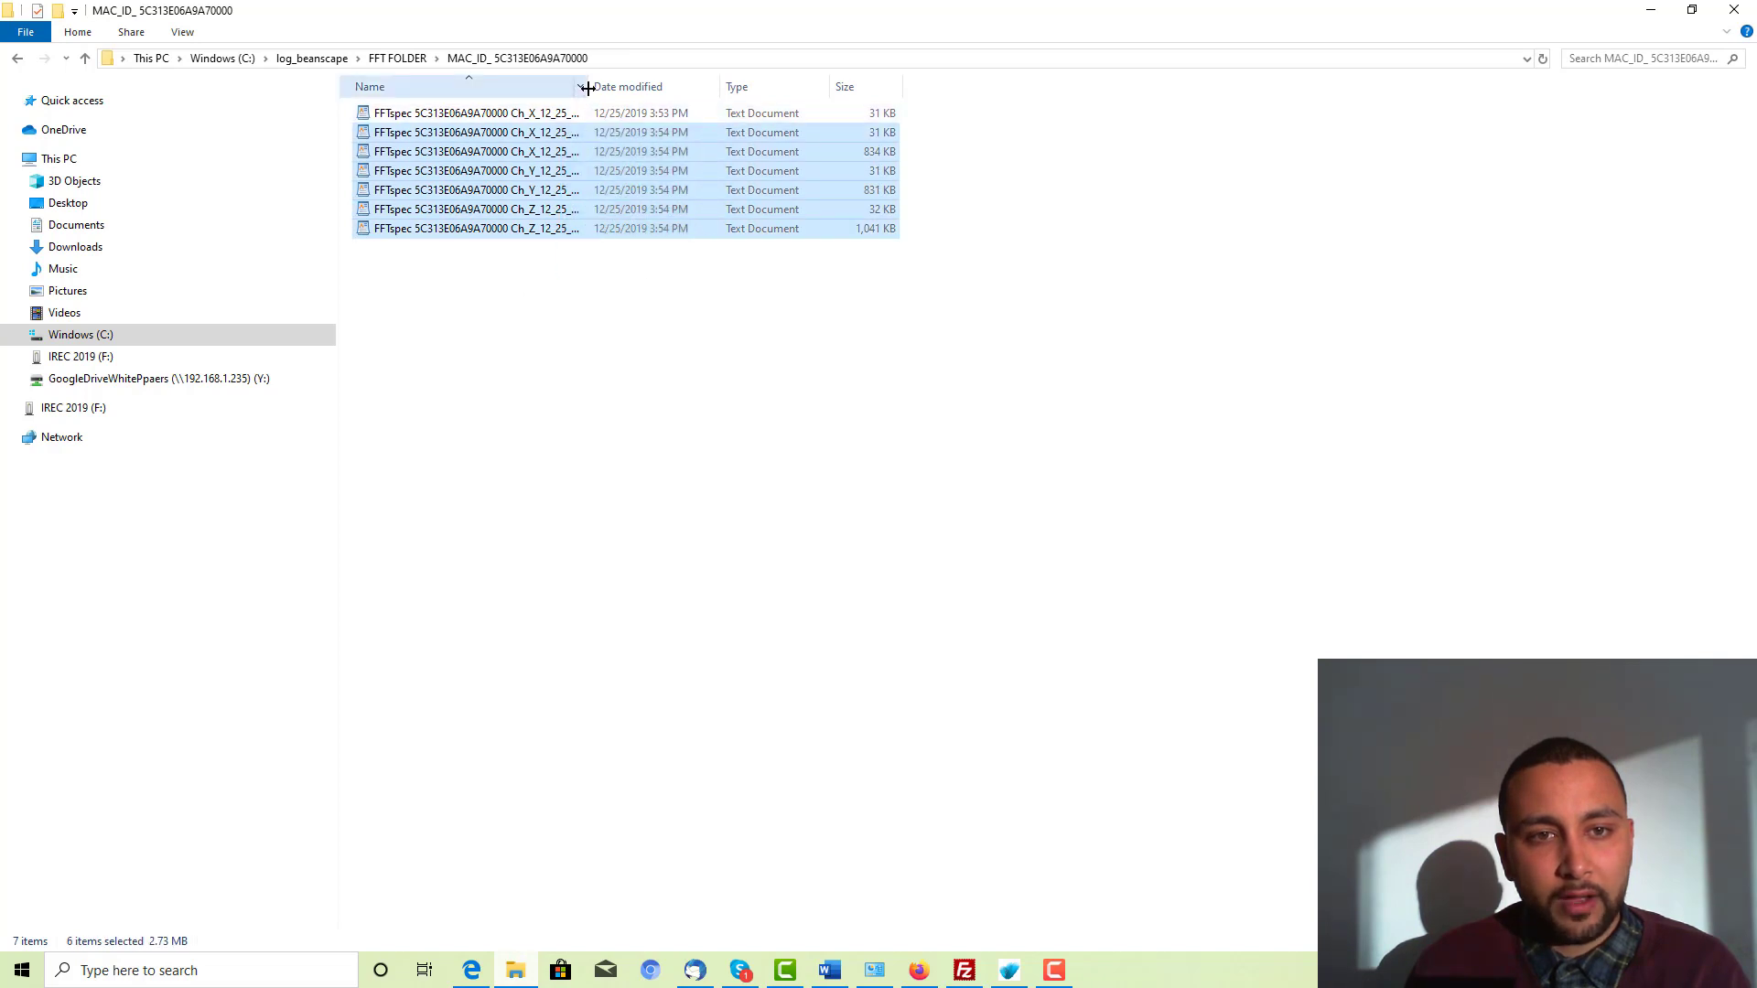
pyautogui.doubleClick(681, 87)
# Step: Open the Ch_Y FFT log ending in 3_54_11_PM and read its configuration header and frequency-amplitude data
pyautogui.doubleClick(589, 157)
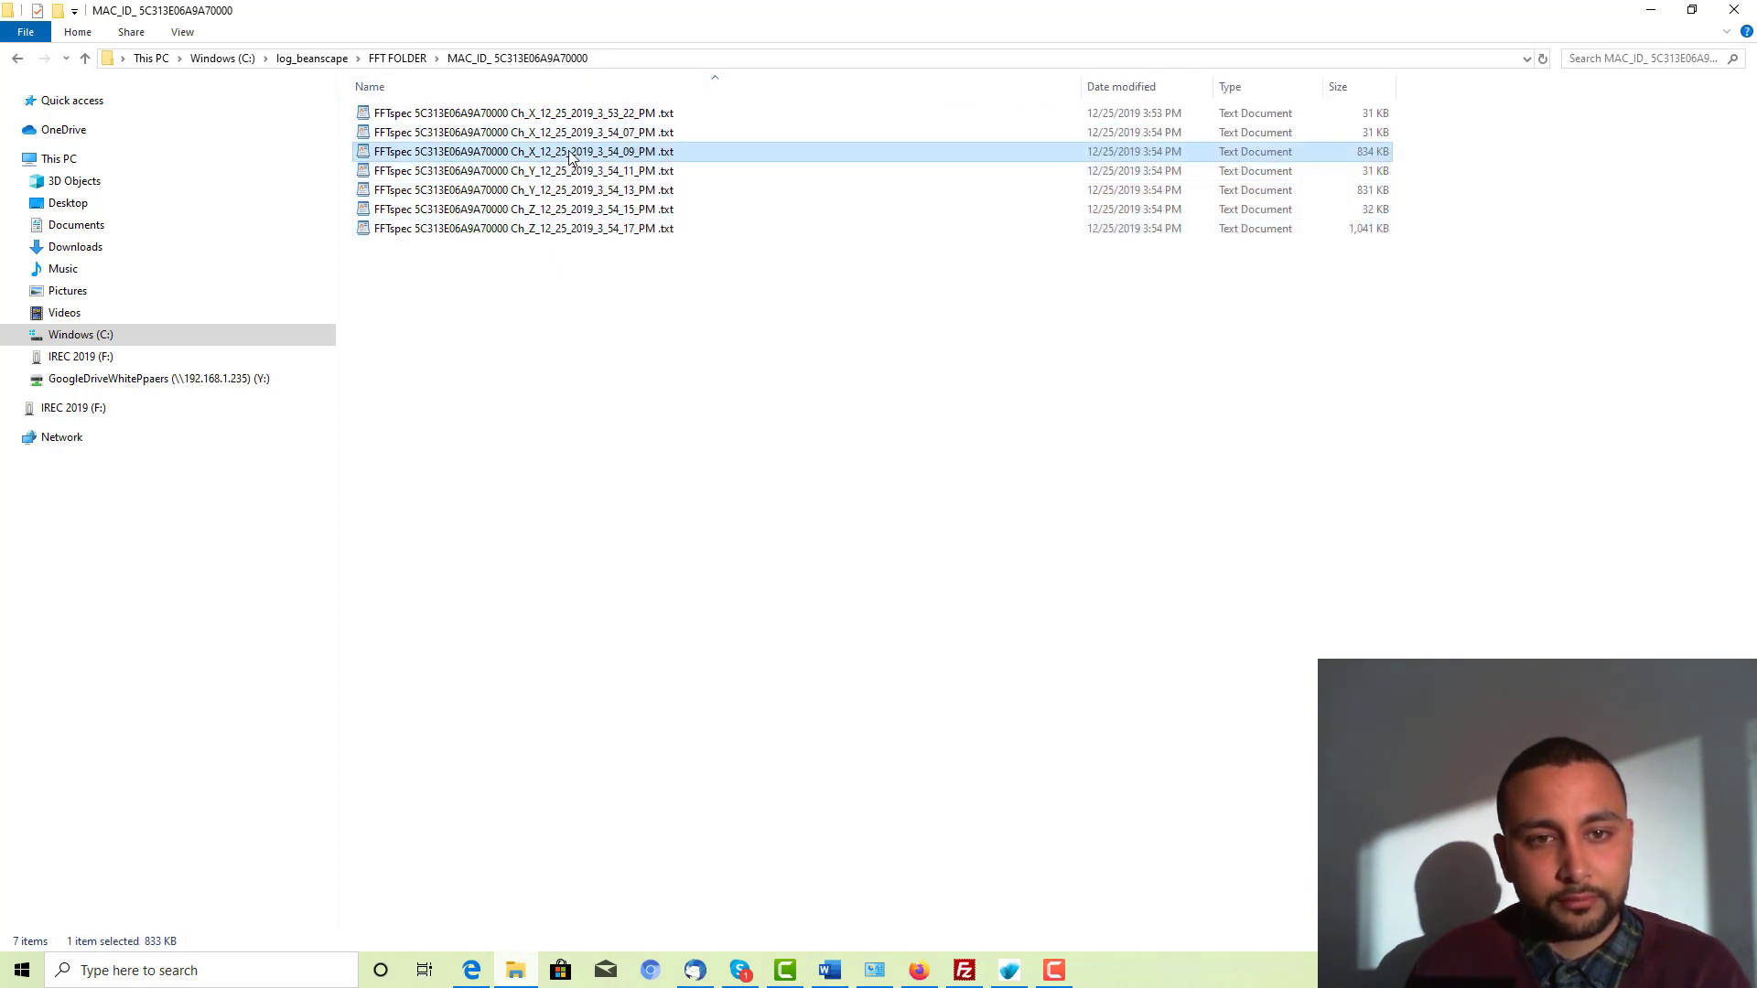
pyautogui.doubleClick(580, 172)
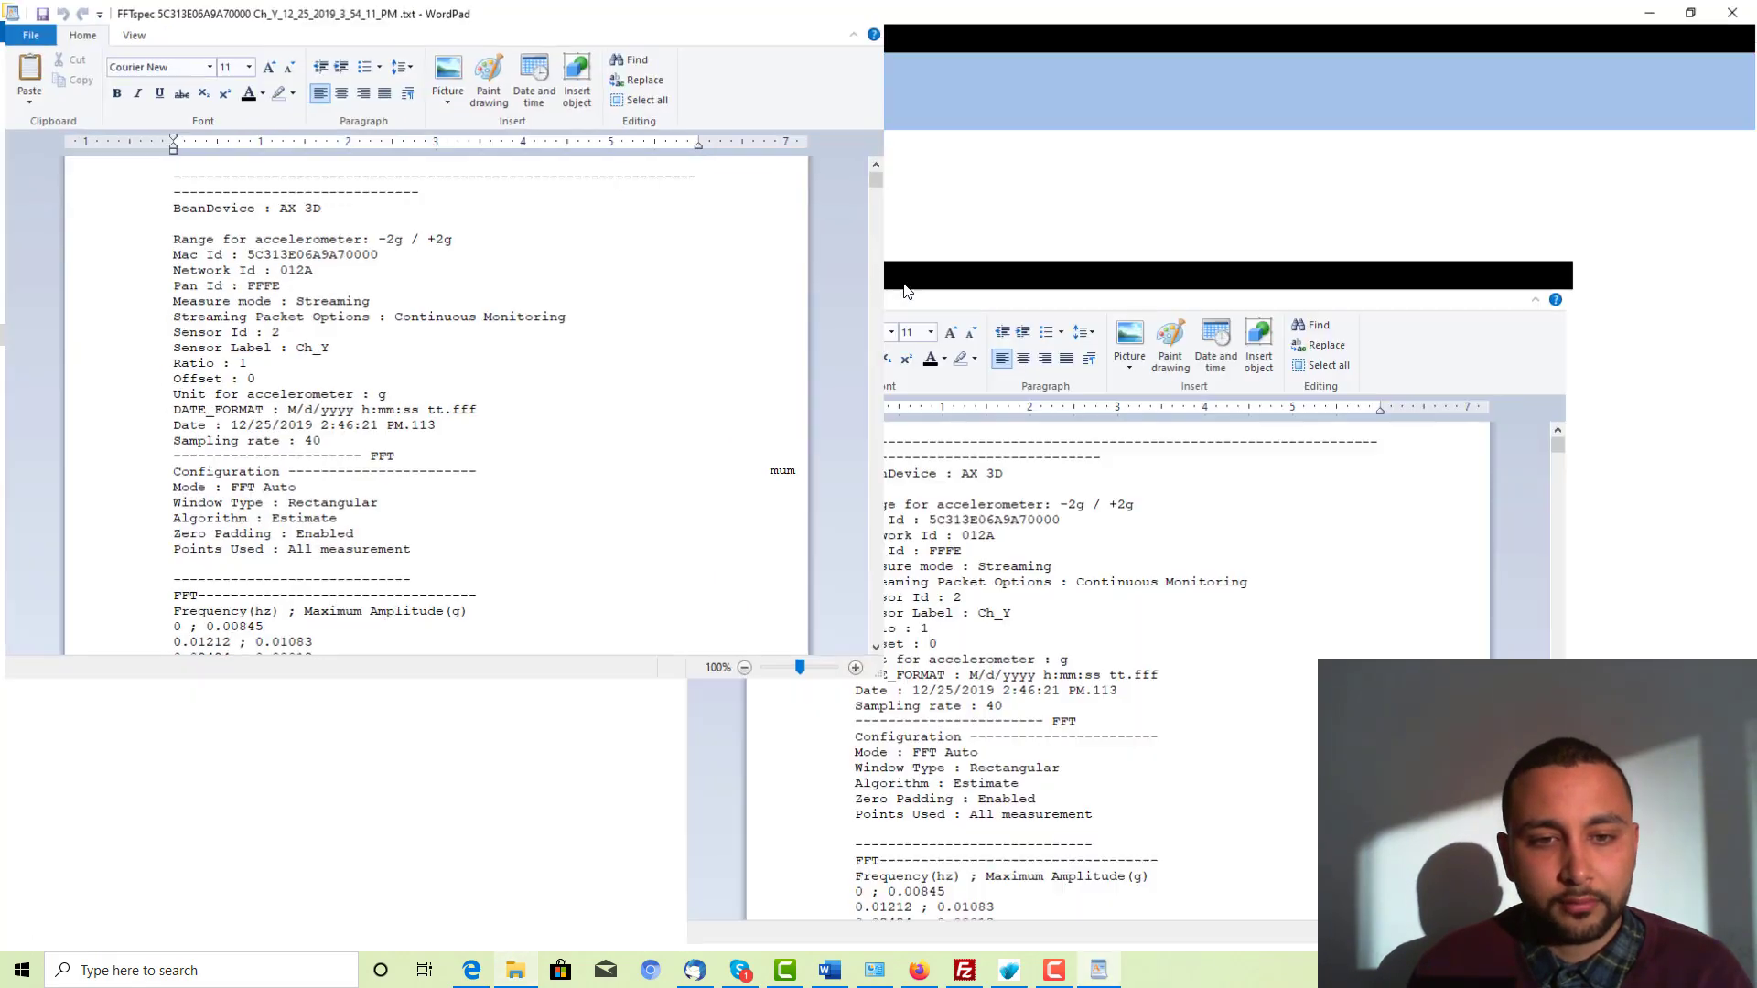
pyautogui.scroll(-4, 780, 465)
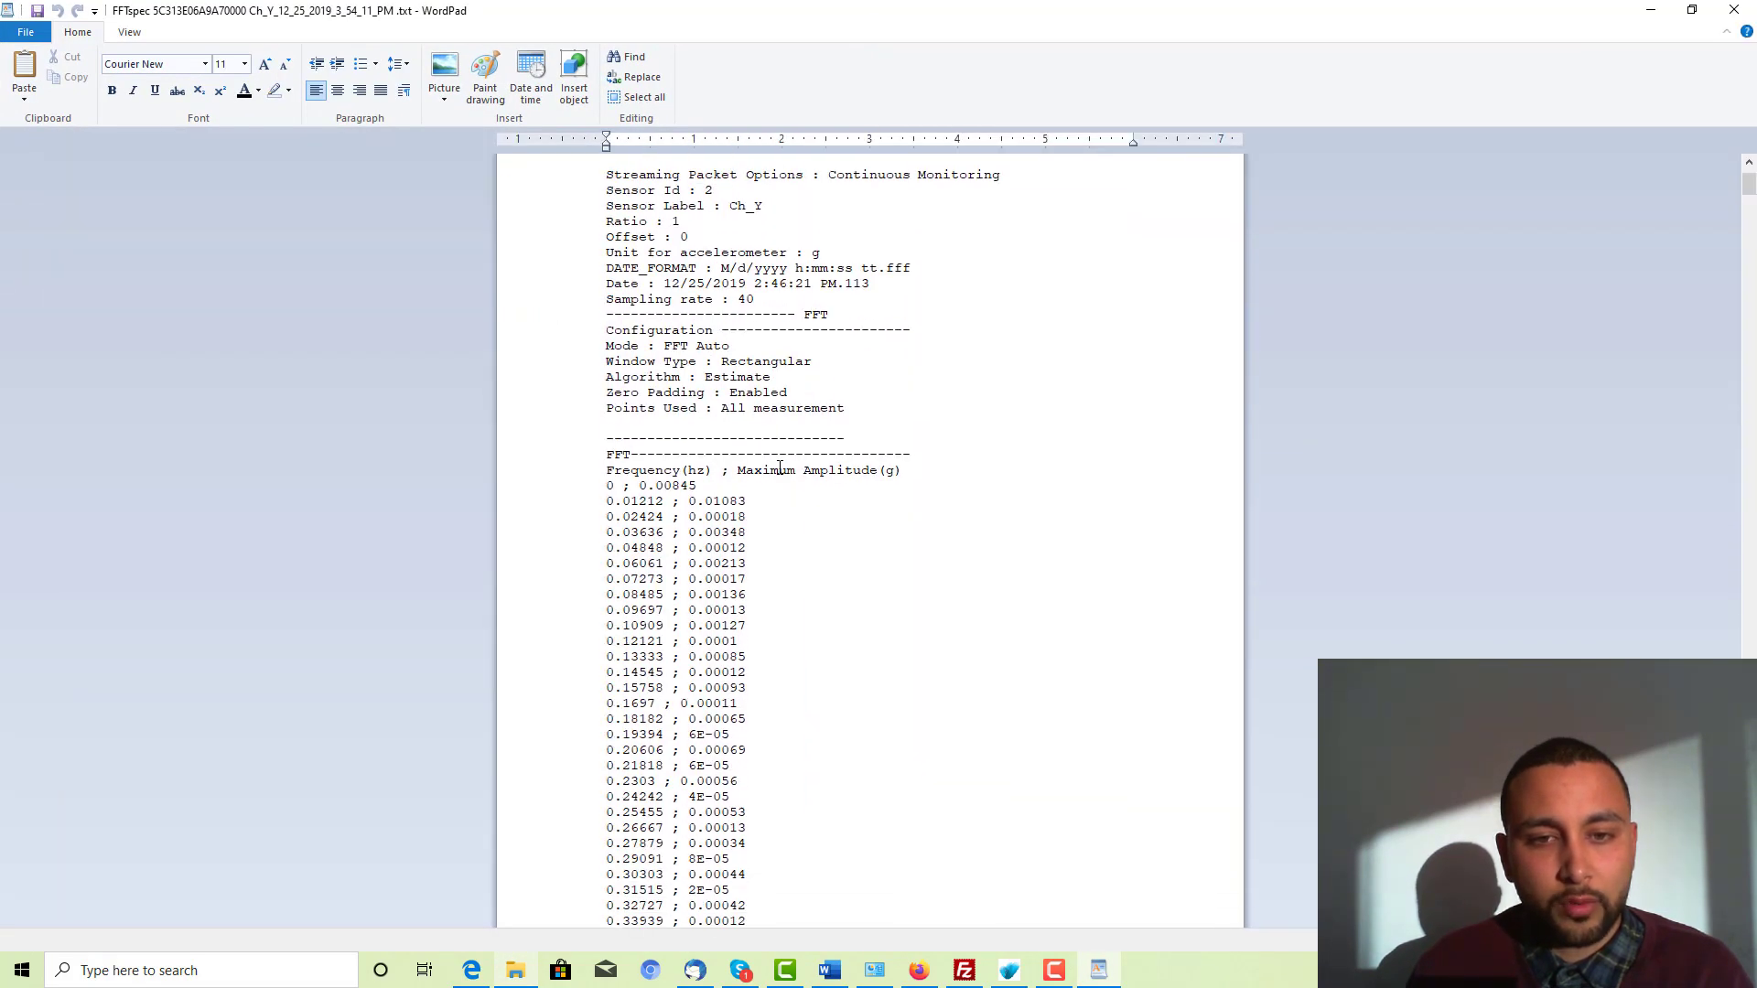
pyautogui.scroll(-2, 780, 468)
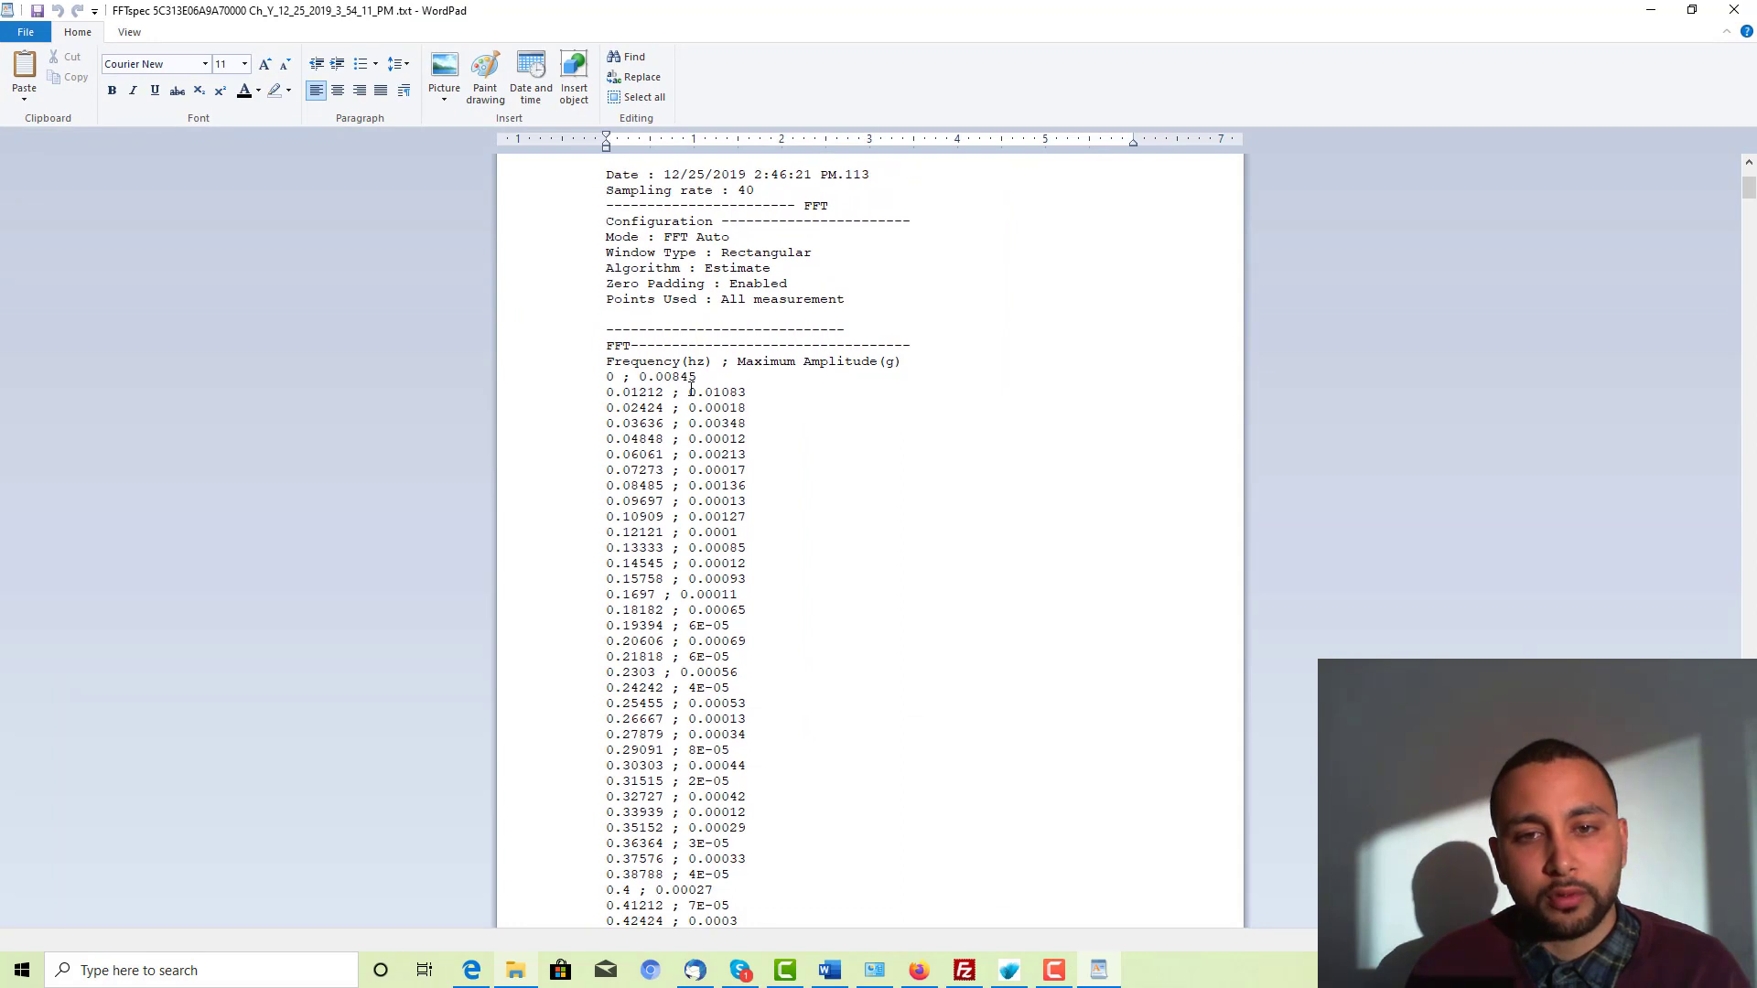
pyautogui.scroll(-9, 752, 356)
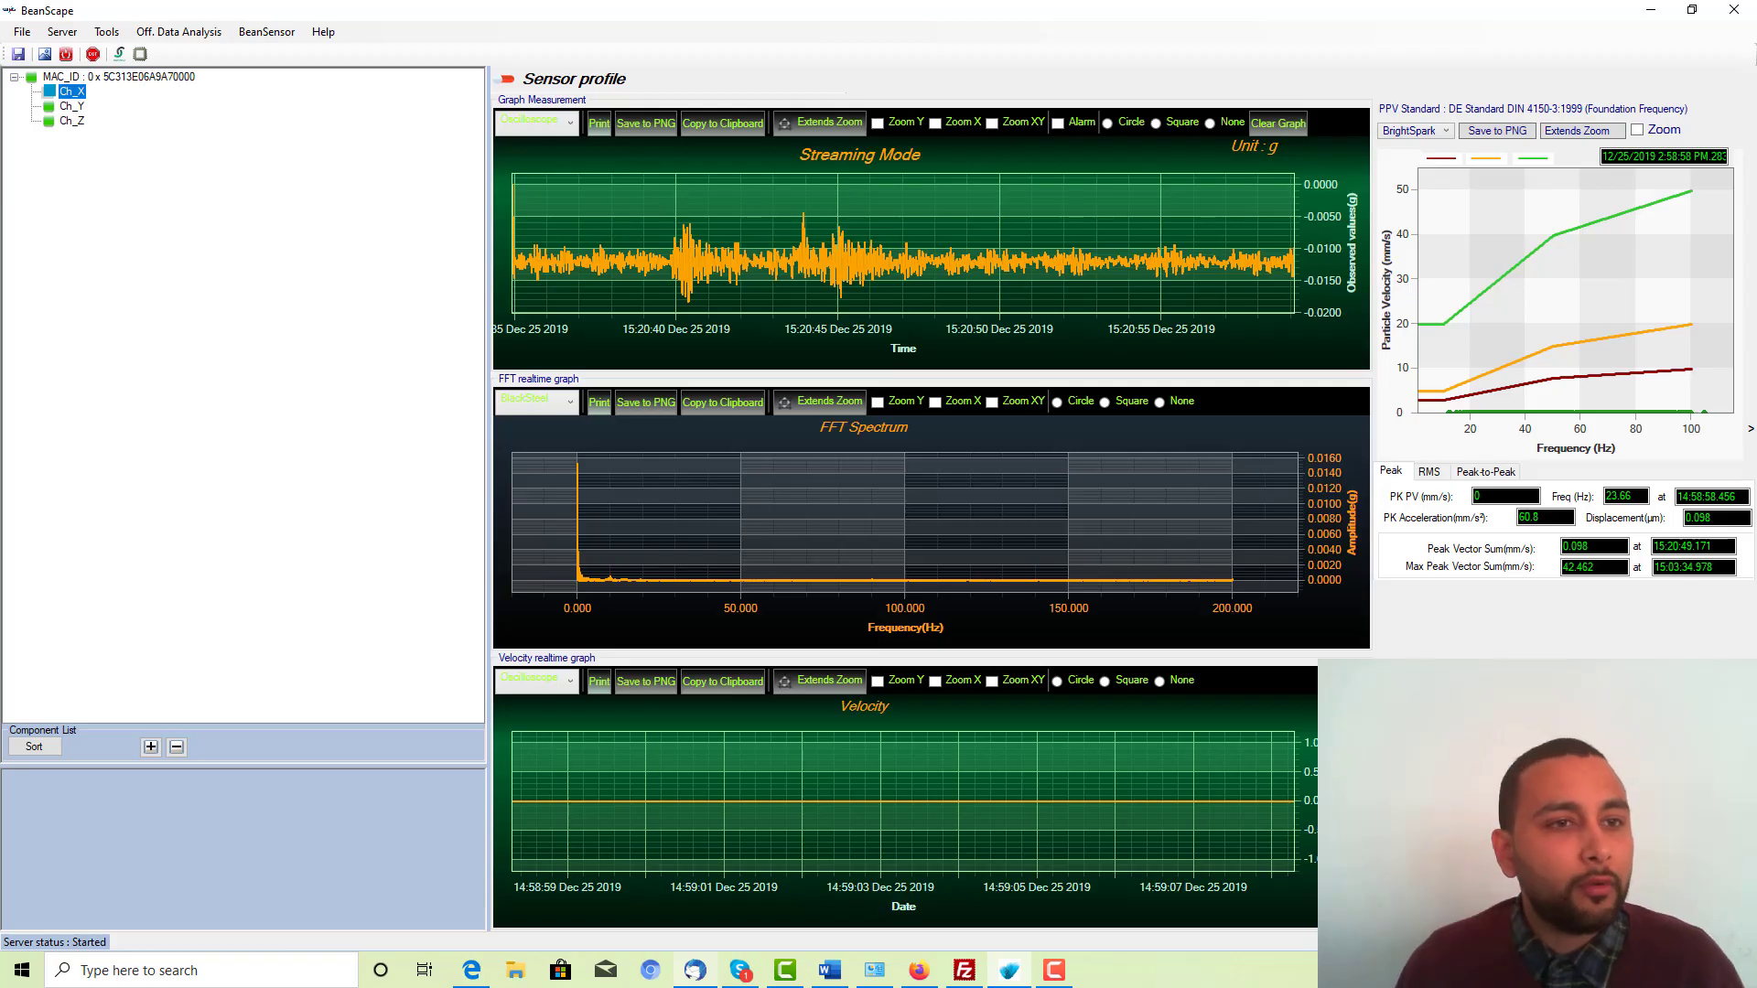
# Step: Start the offline FFT analysis in BeanScape and load the Ch_Y streaming log ending in 2_50_09_PM from the TX Folder
pyautogui.click(159, 36)
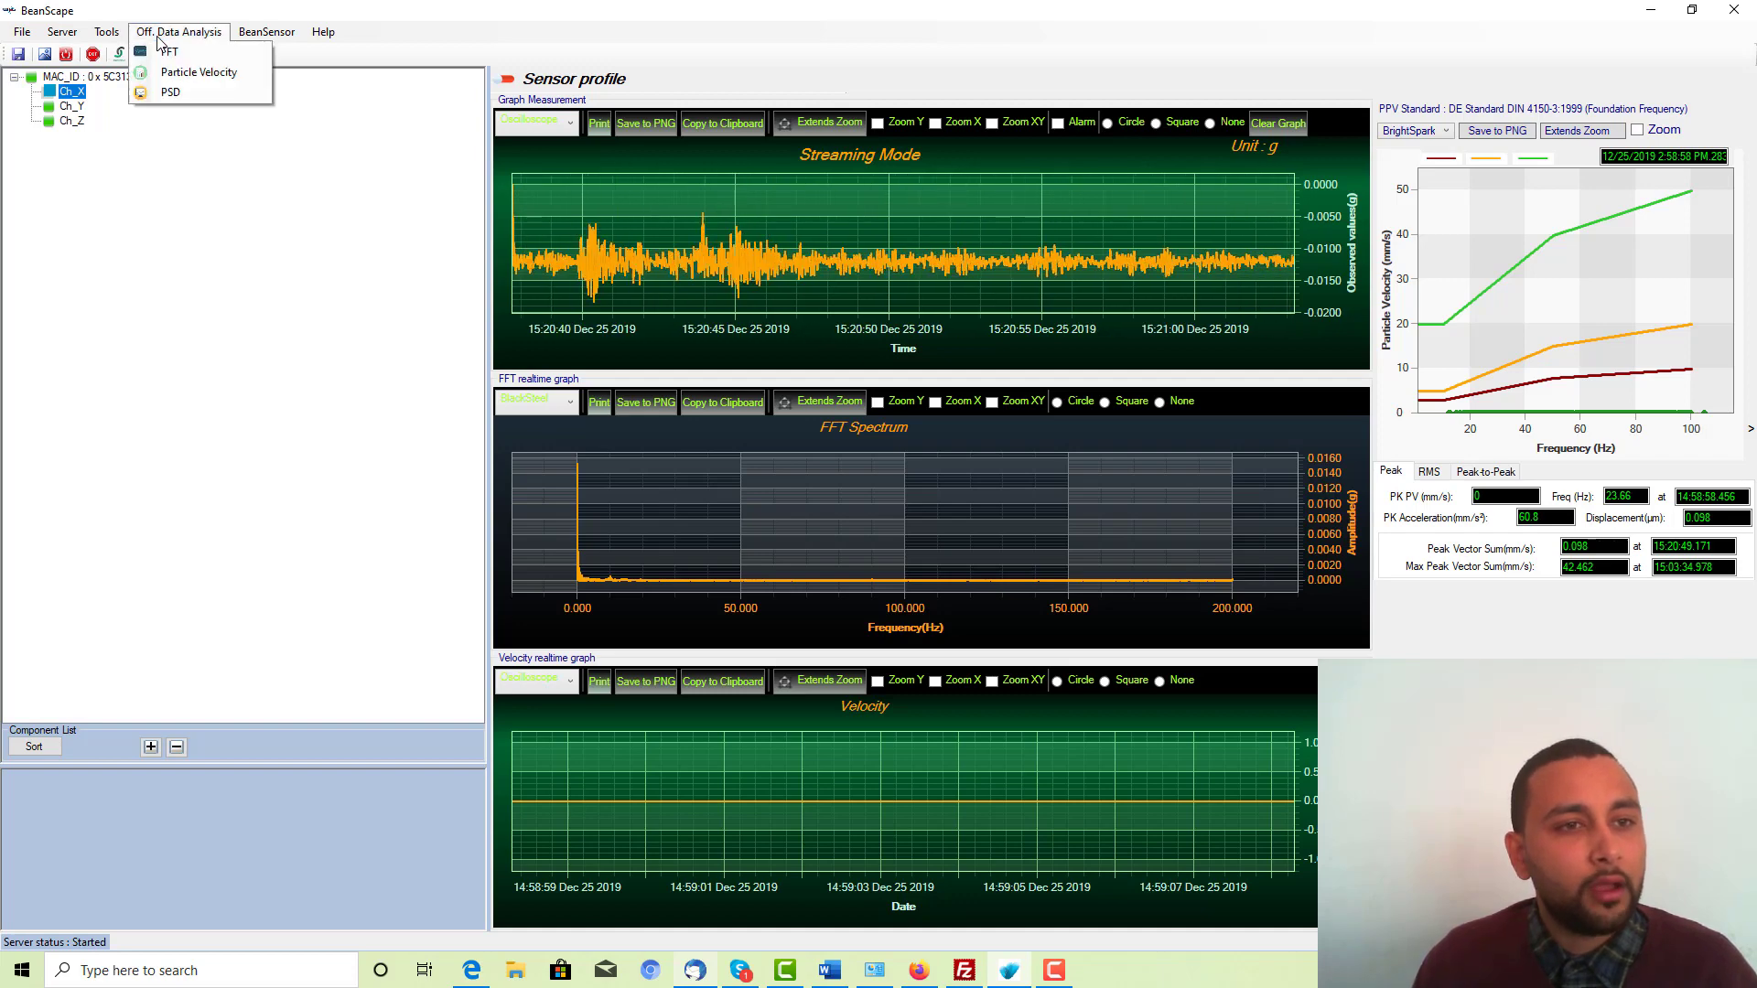
pyautogui.click(175, 46)
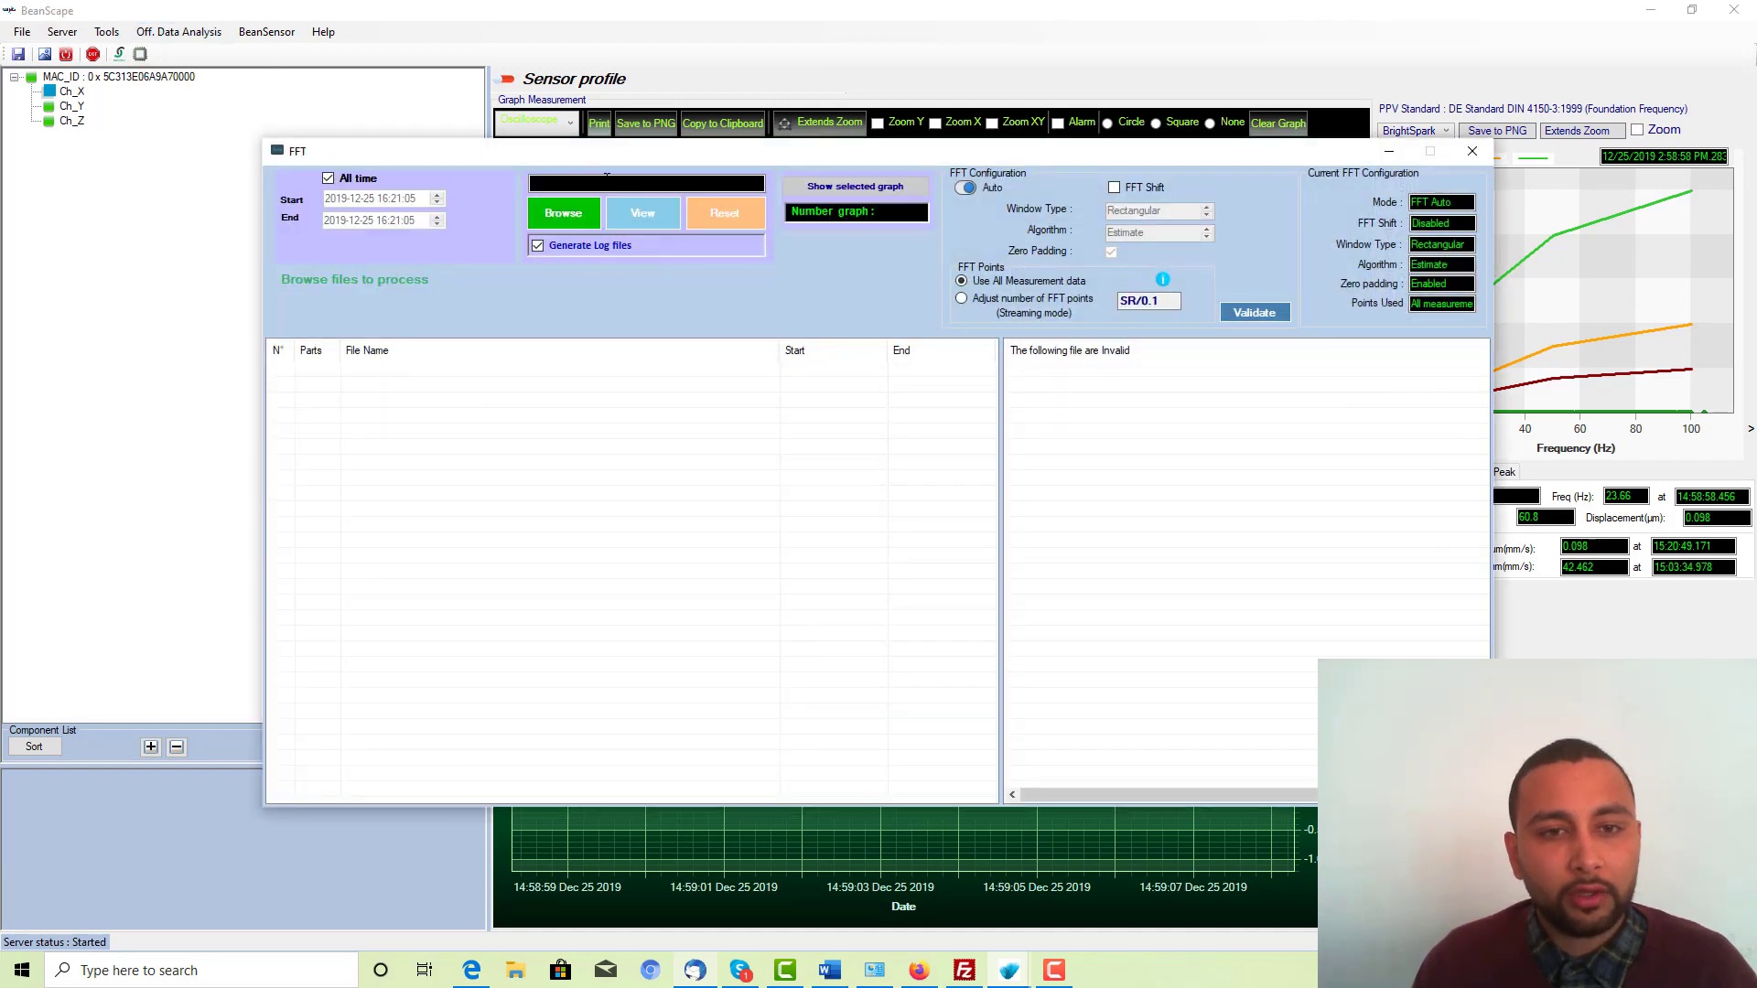
pyautogui.click(580, 218)
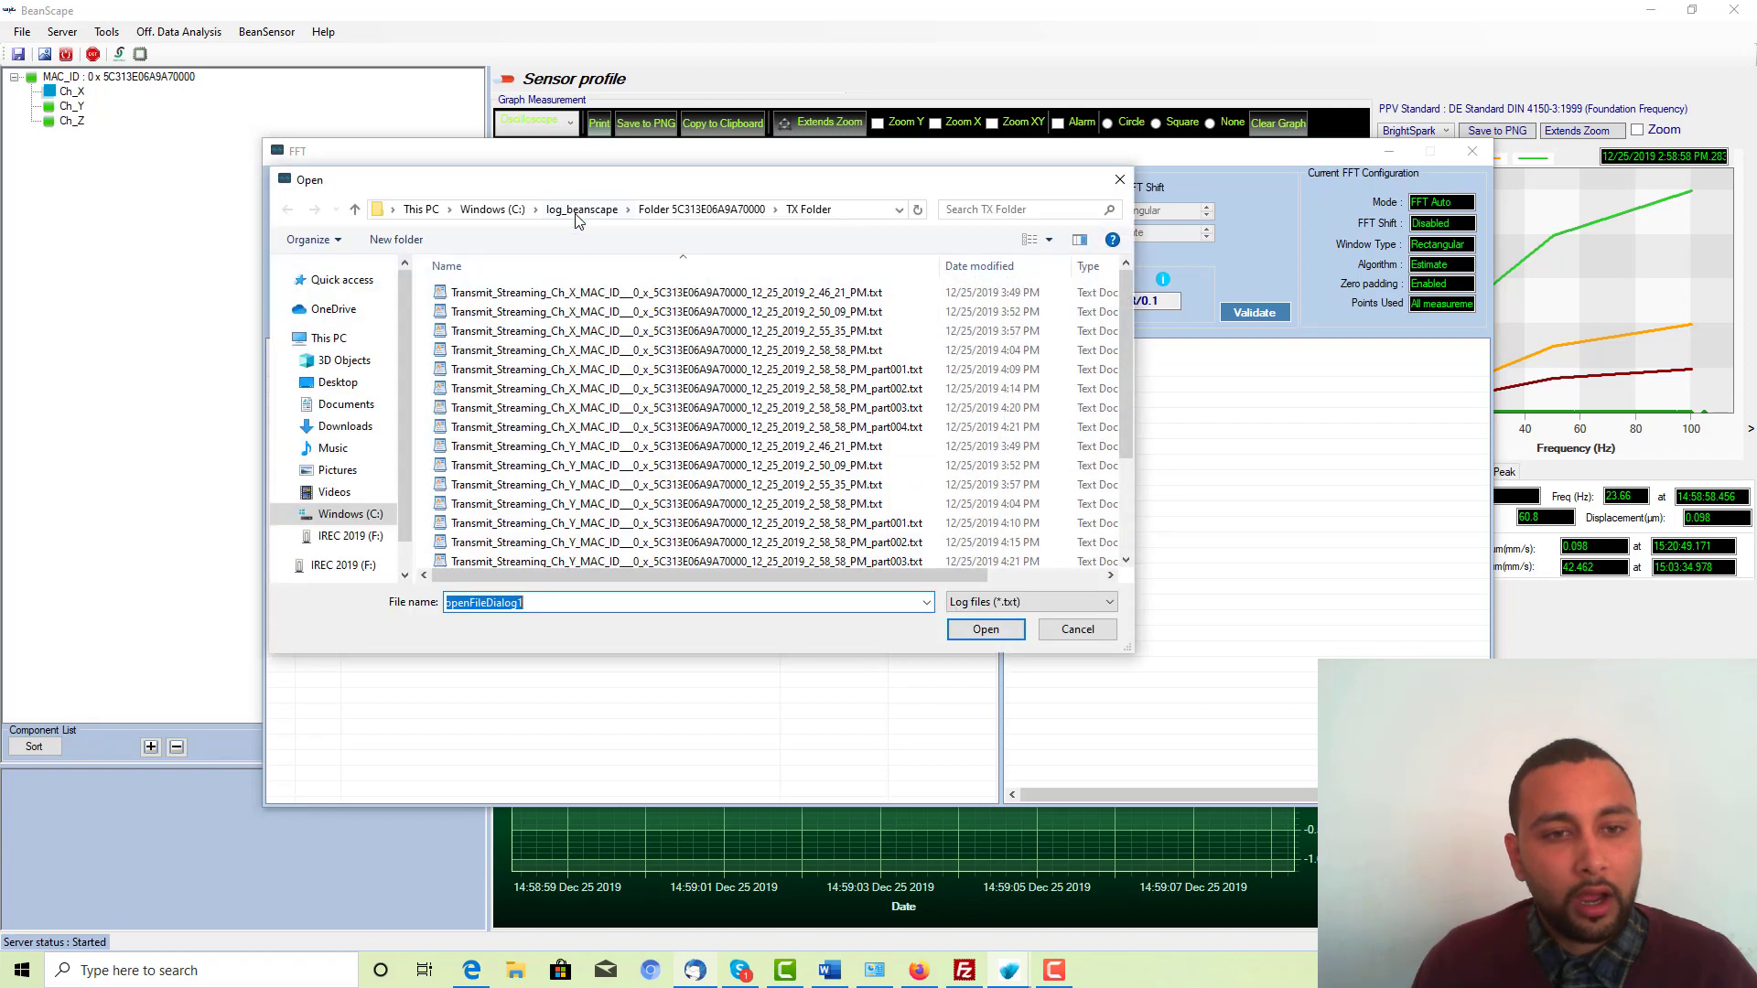
pyautogui.scroll(-3, 586, 366)
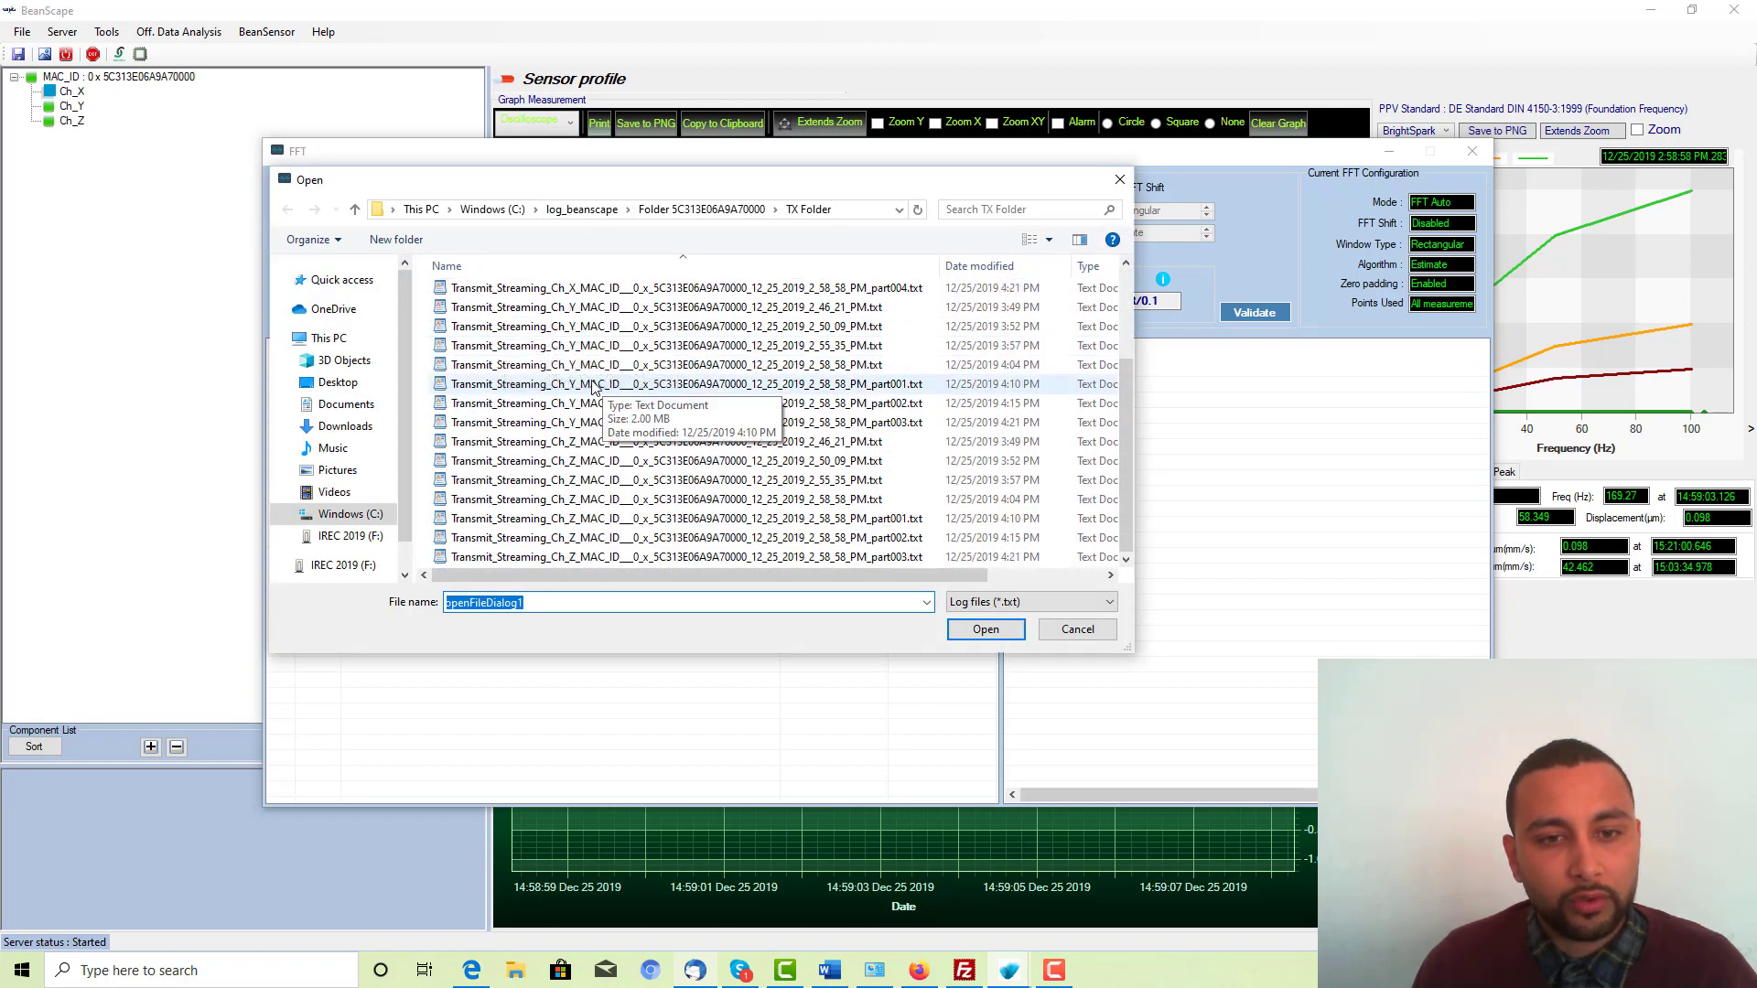
pyautogui.doubleClick(591, 328)
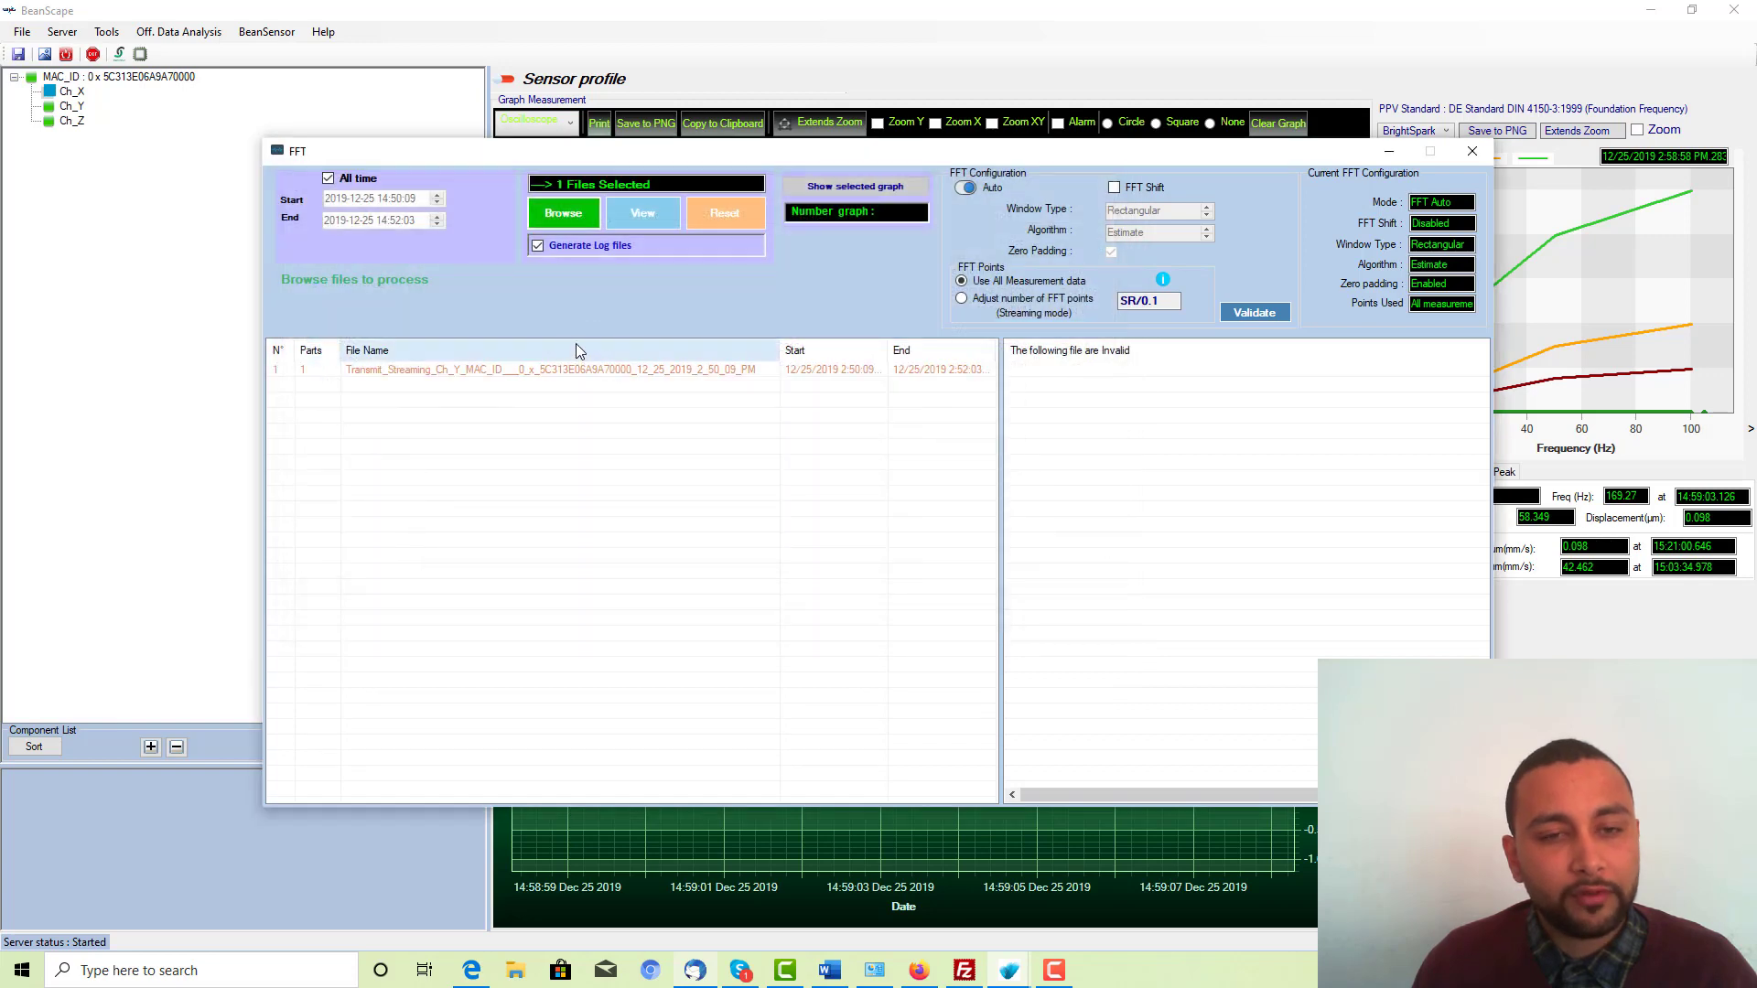
# Step: Display the offline FFT graph of the loaded Ch_Y log and maximize its window
pyautogui.click(563, 370)
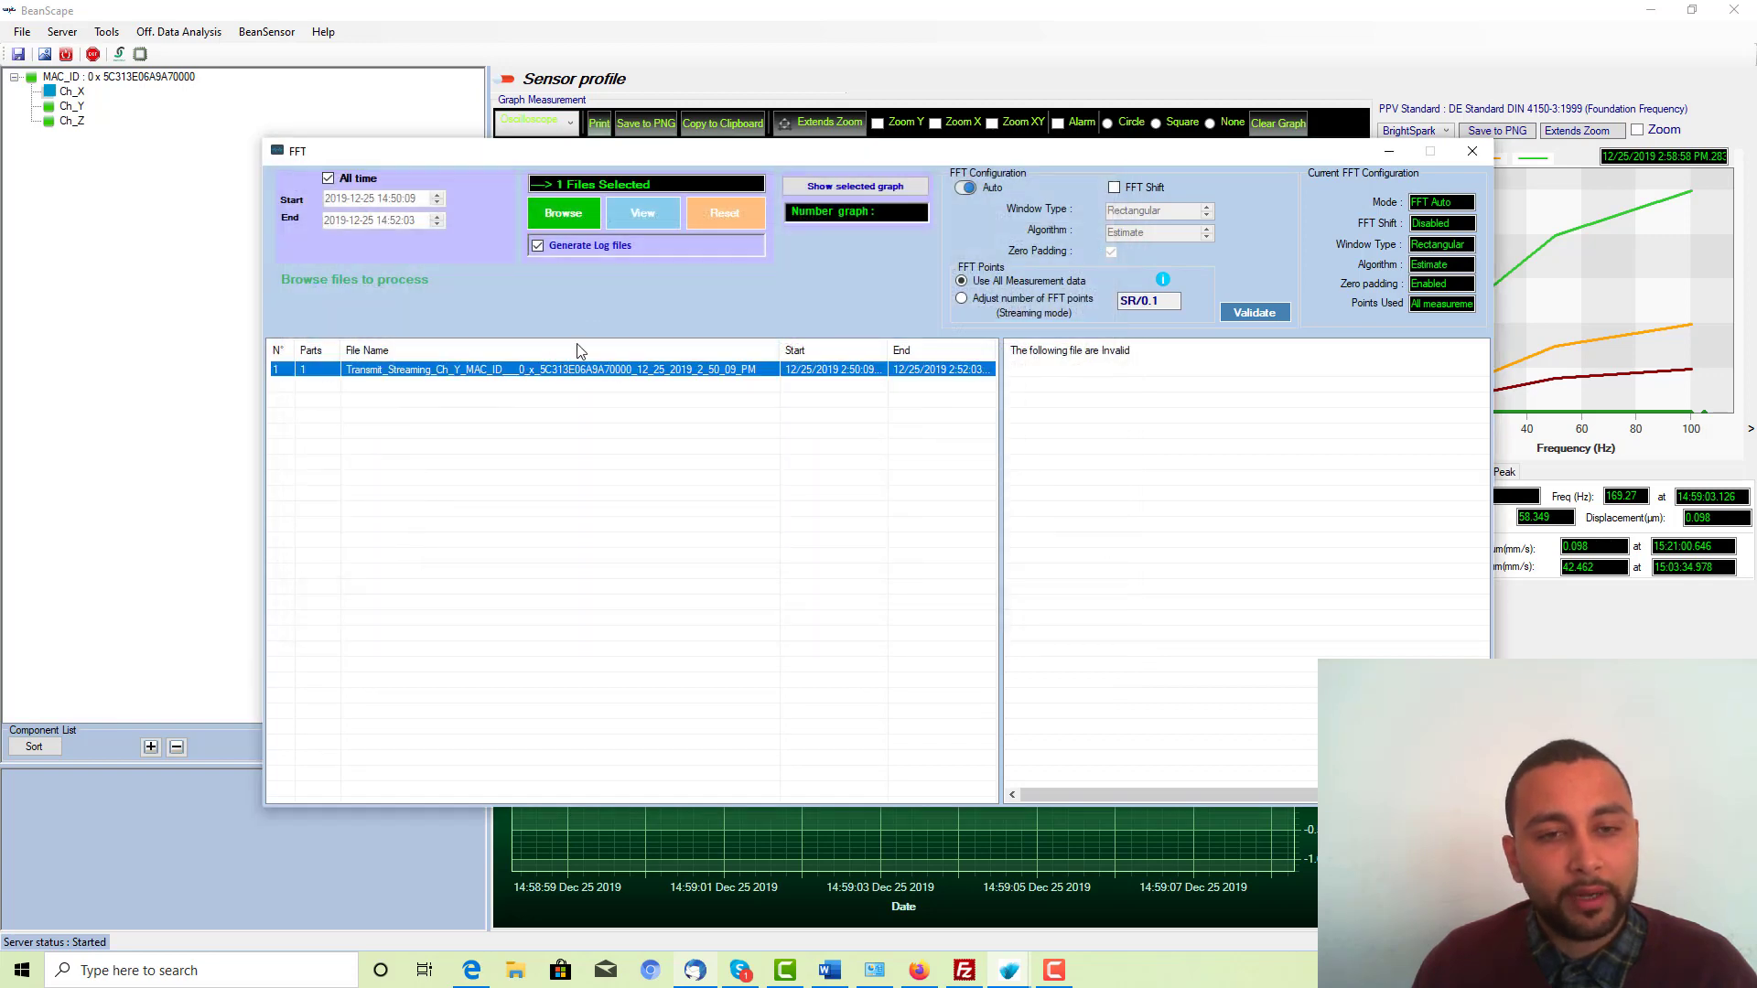
pyautogui.click(638, 213)
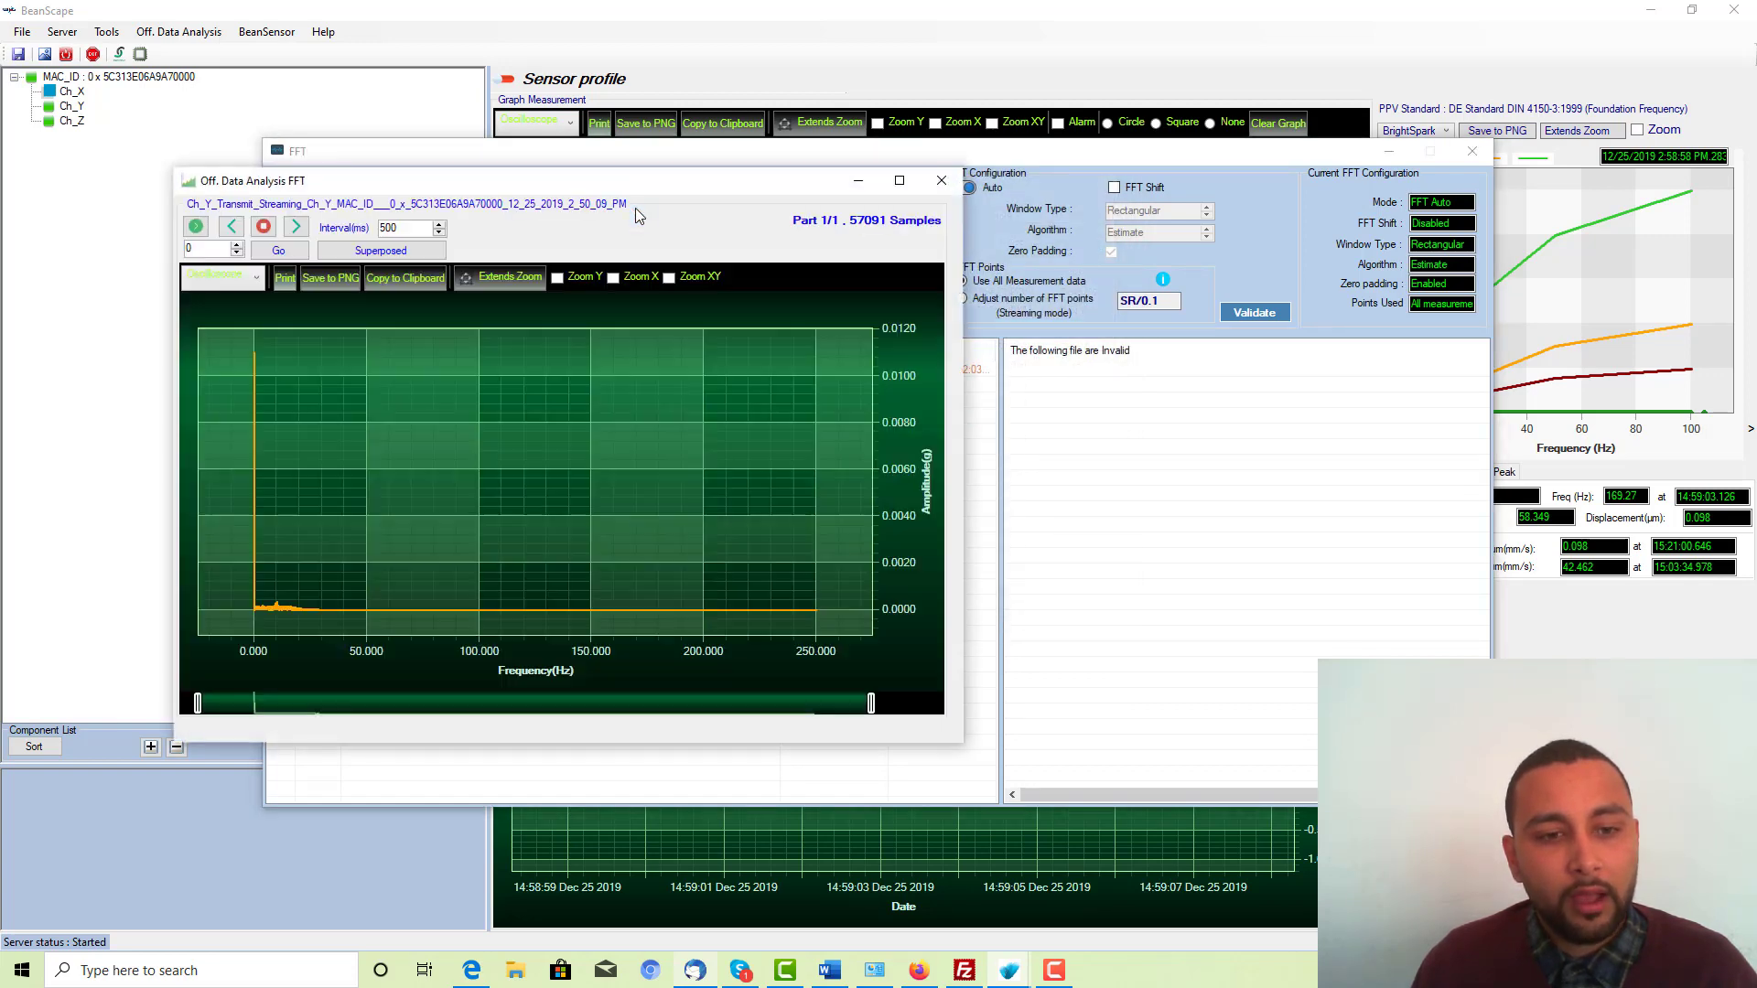
pyautogui.moveTo(648, 187); pyautogui.dragTo(903, 214)
pyautogui.doubleClick(903, 213)
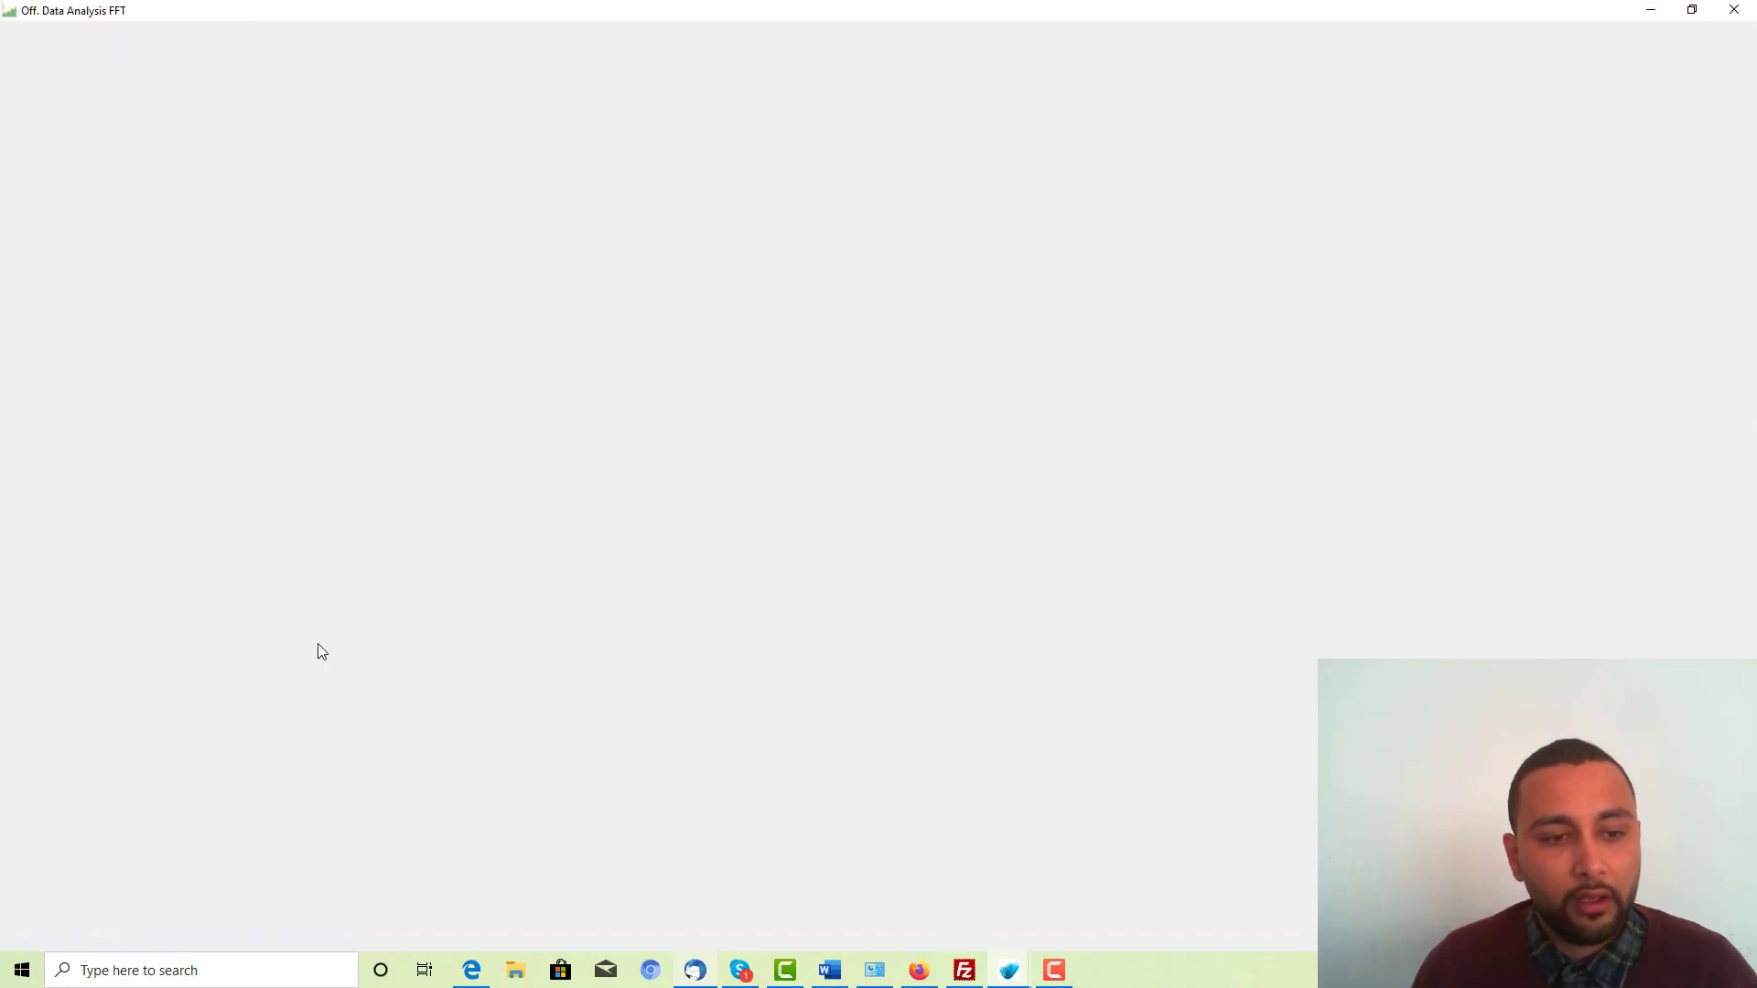
# Step: Examine the Ch_Y offline FFT spectrum in detail around 10 Hz, ending on a wider frequency range
pyautogui.scroll(4, 171, 811)
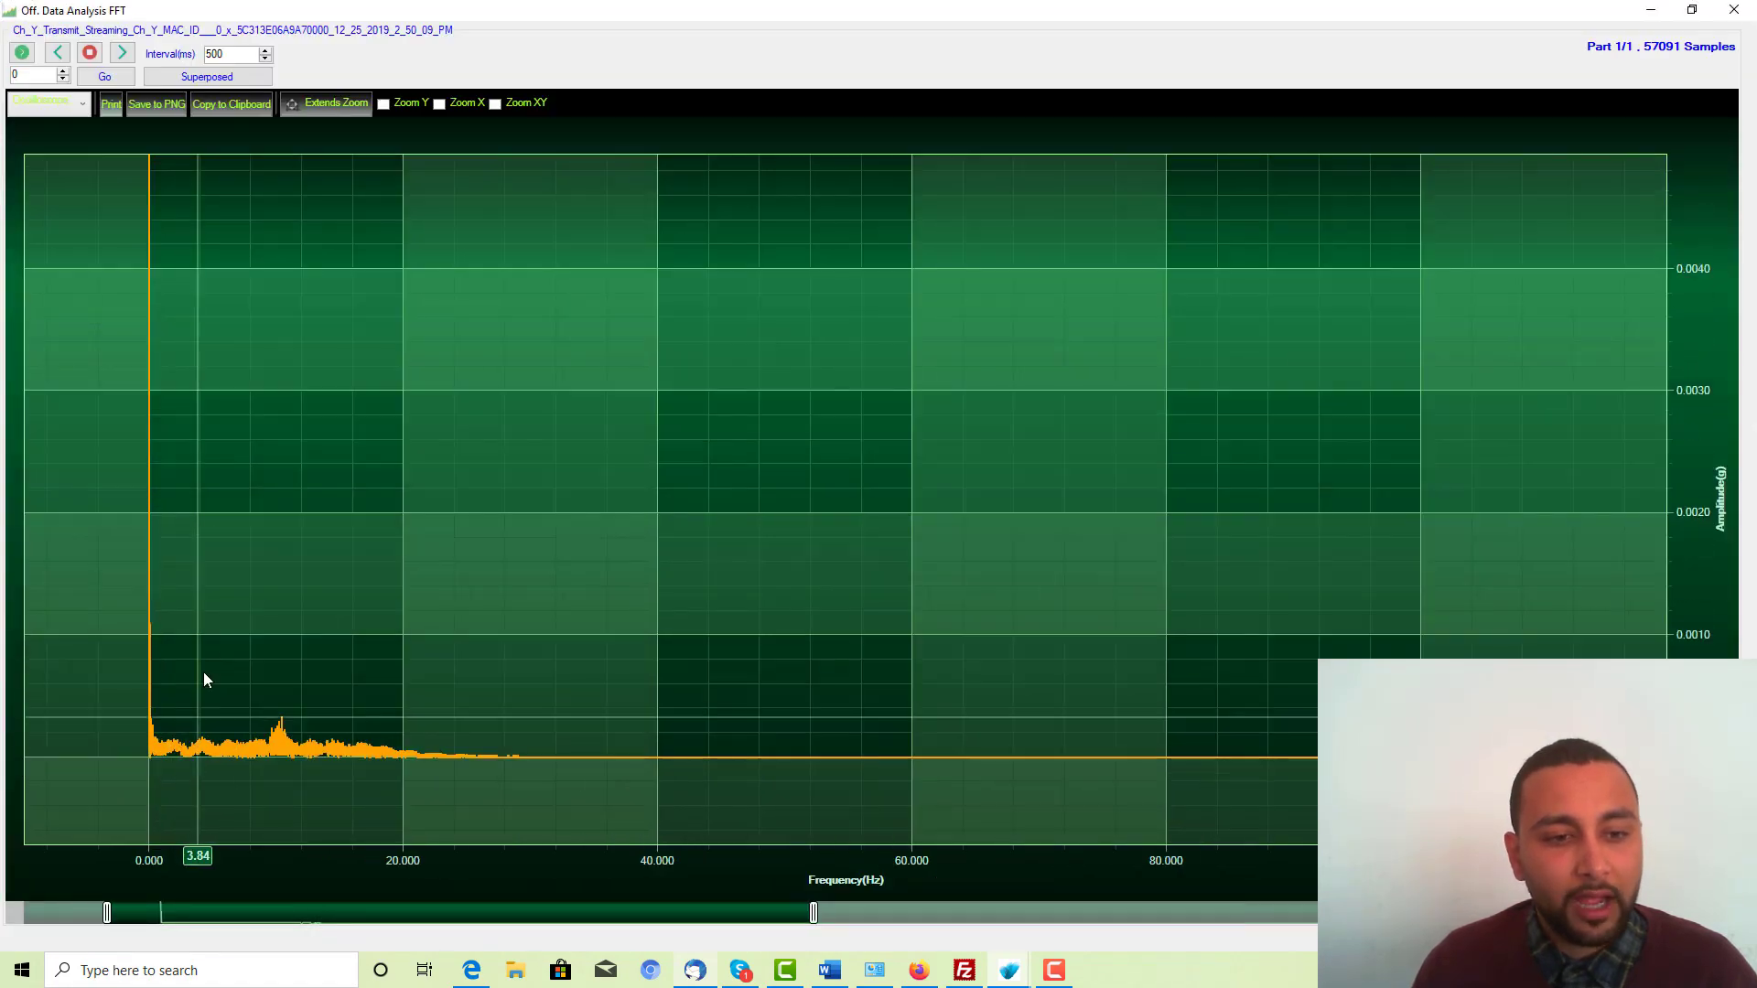
pyautogui.moveTo(205, 650); pyautogui.dragTo(357, 820)
pyautogui.scroll(1, 357, 819)
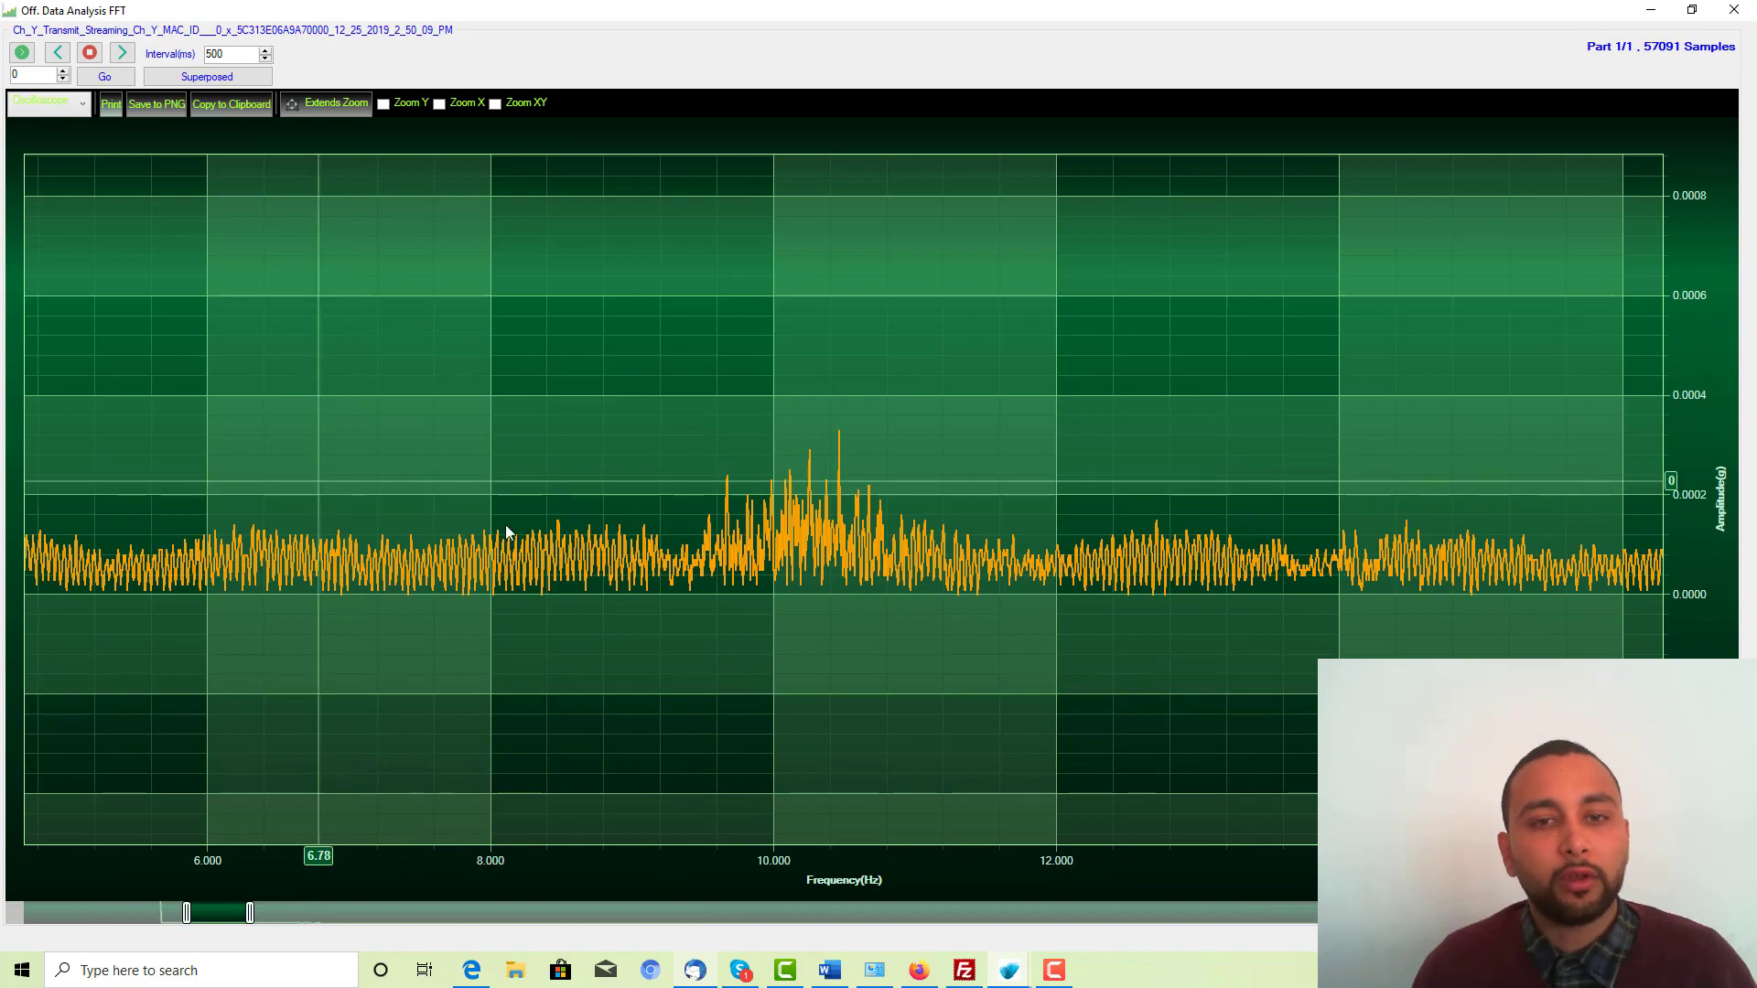
pyautogui.moveTo(322, 482); pyautogui.dragTo(1101, 646)
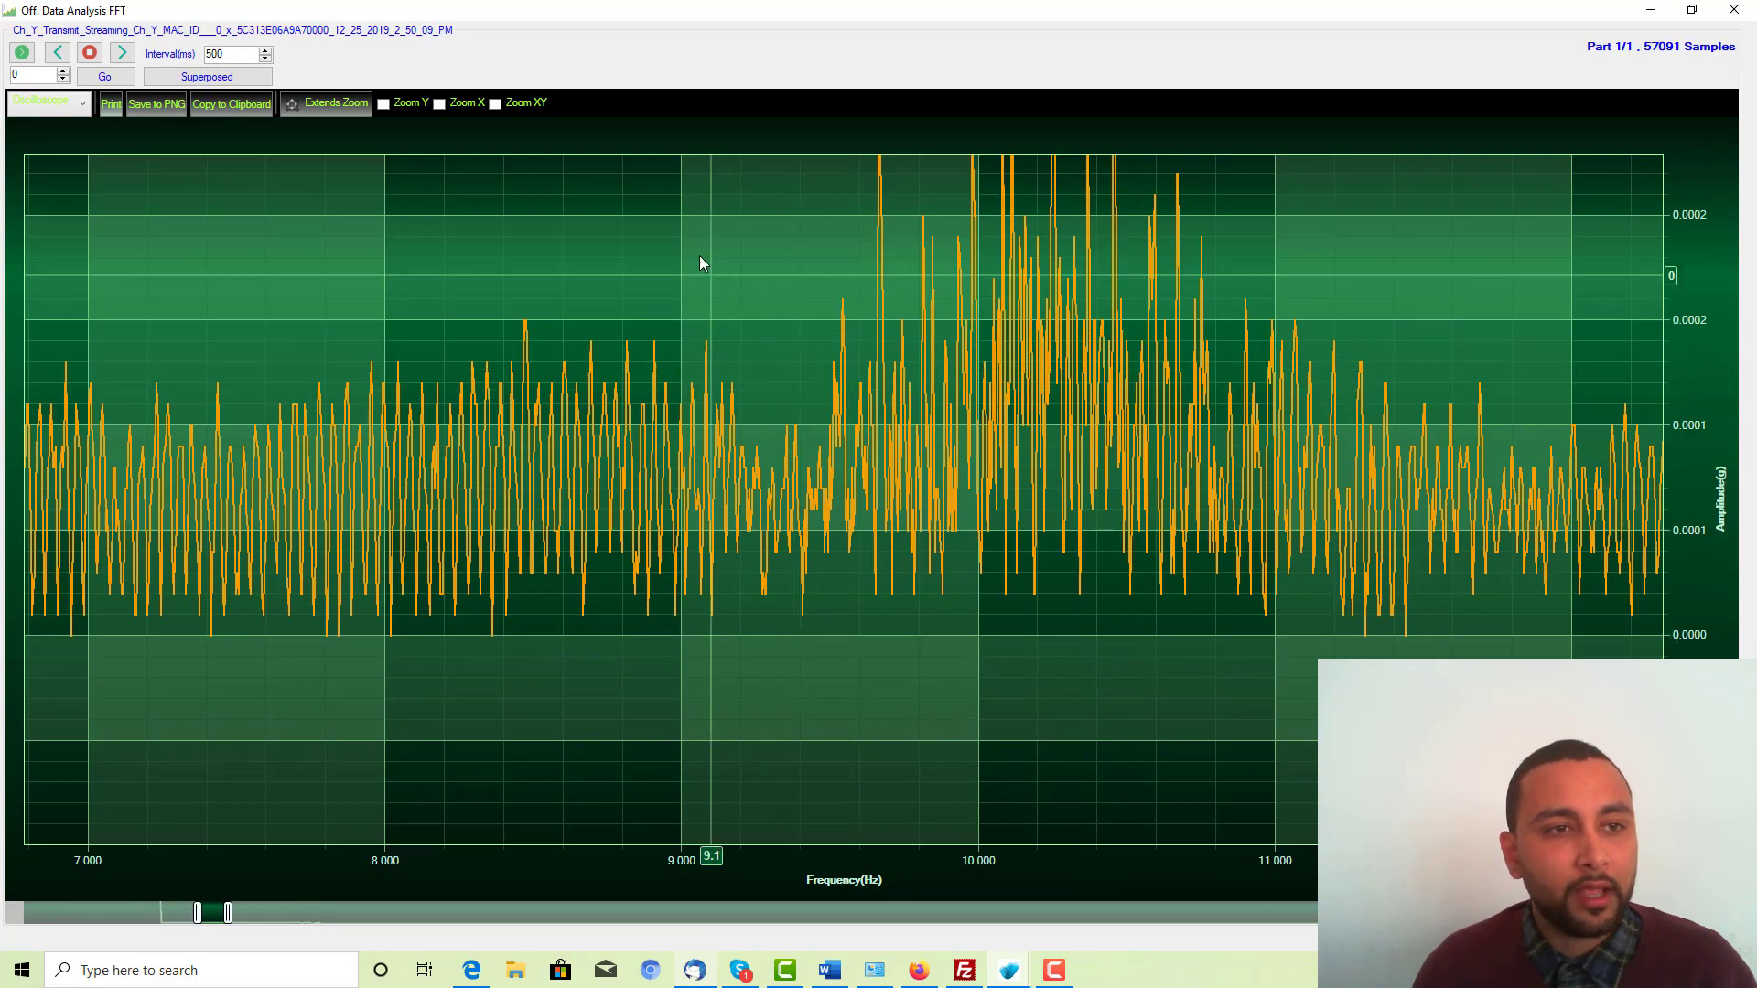
pyautogui.moveTo(699, 255); pyautogui.dragTo(1134, 692)
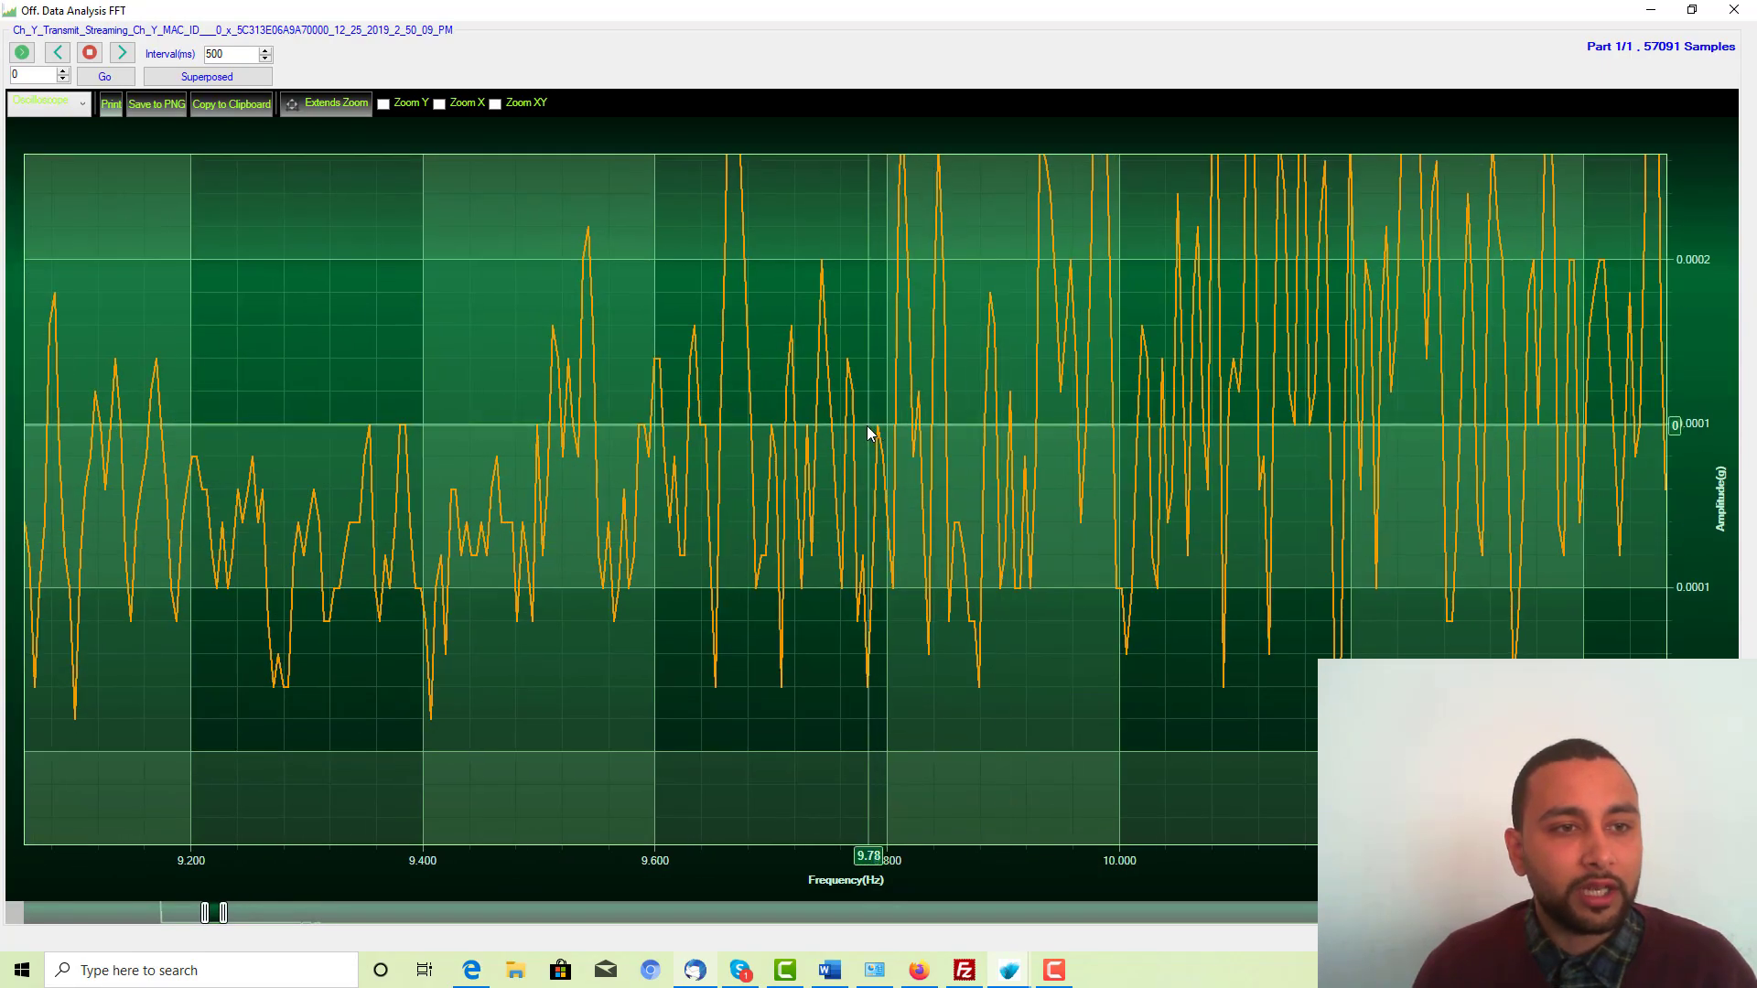
pyautogui.scroll(-4, 864, 427)
pyautogui.scroll(-2, 863, 427)
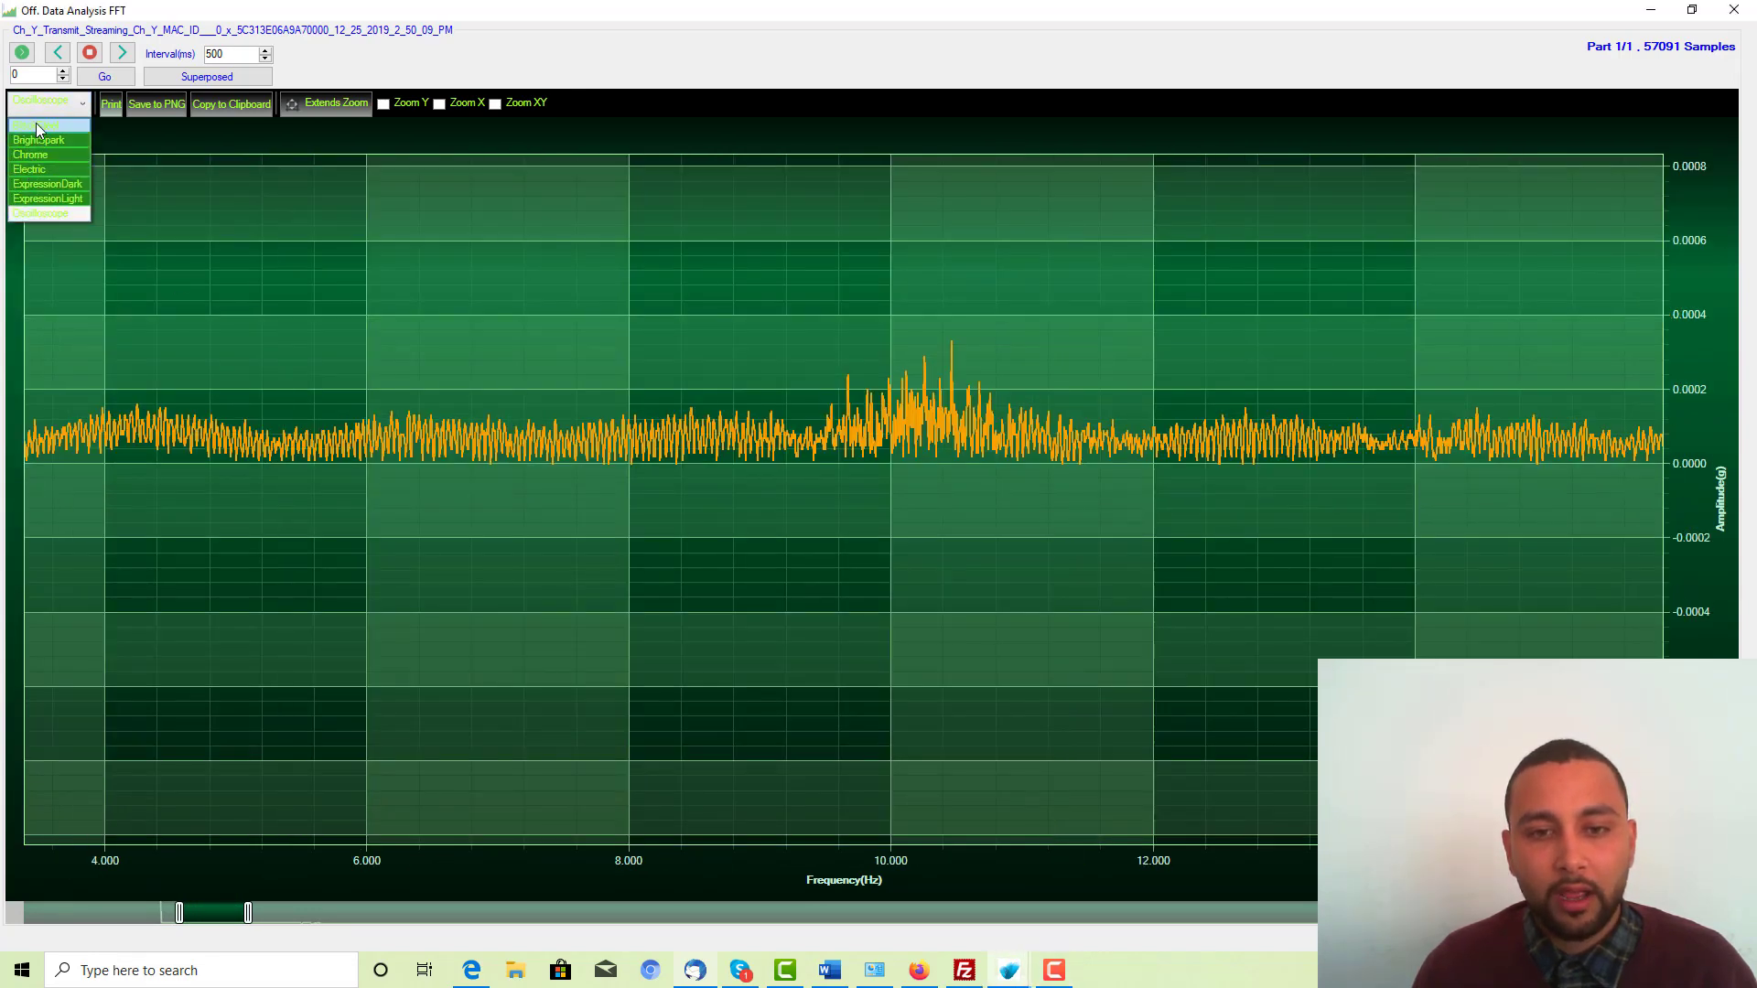
# Step: Apply the Electric theme to the offline FFT graph and inspect the spectrum around 10 Hz
pyautogui.click(36, 123)
pyautogui.click(37, 108)
pyautogui.click(46, 166)
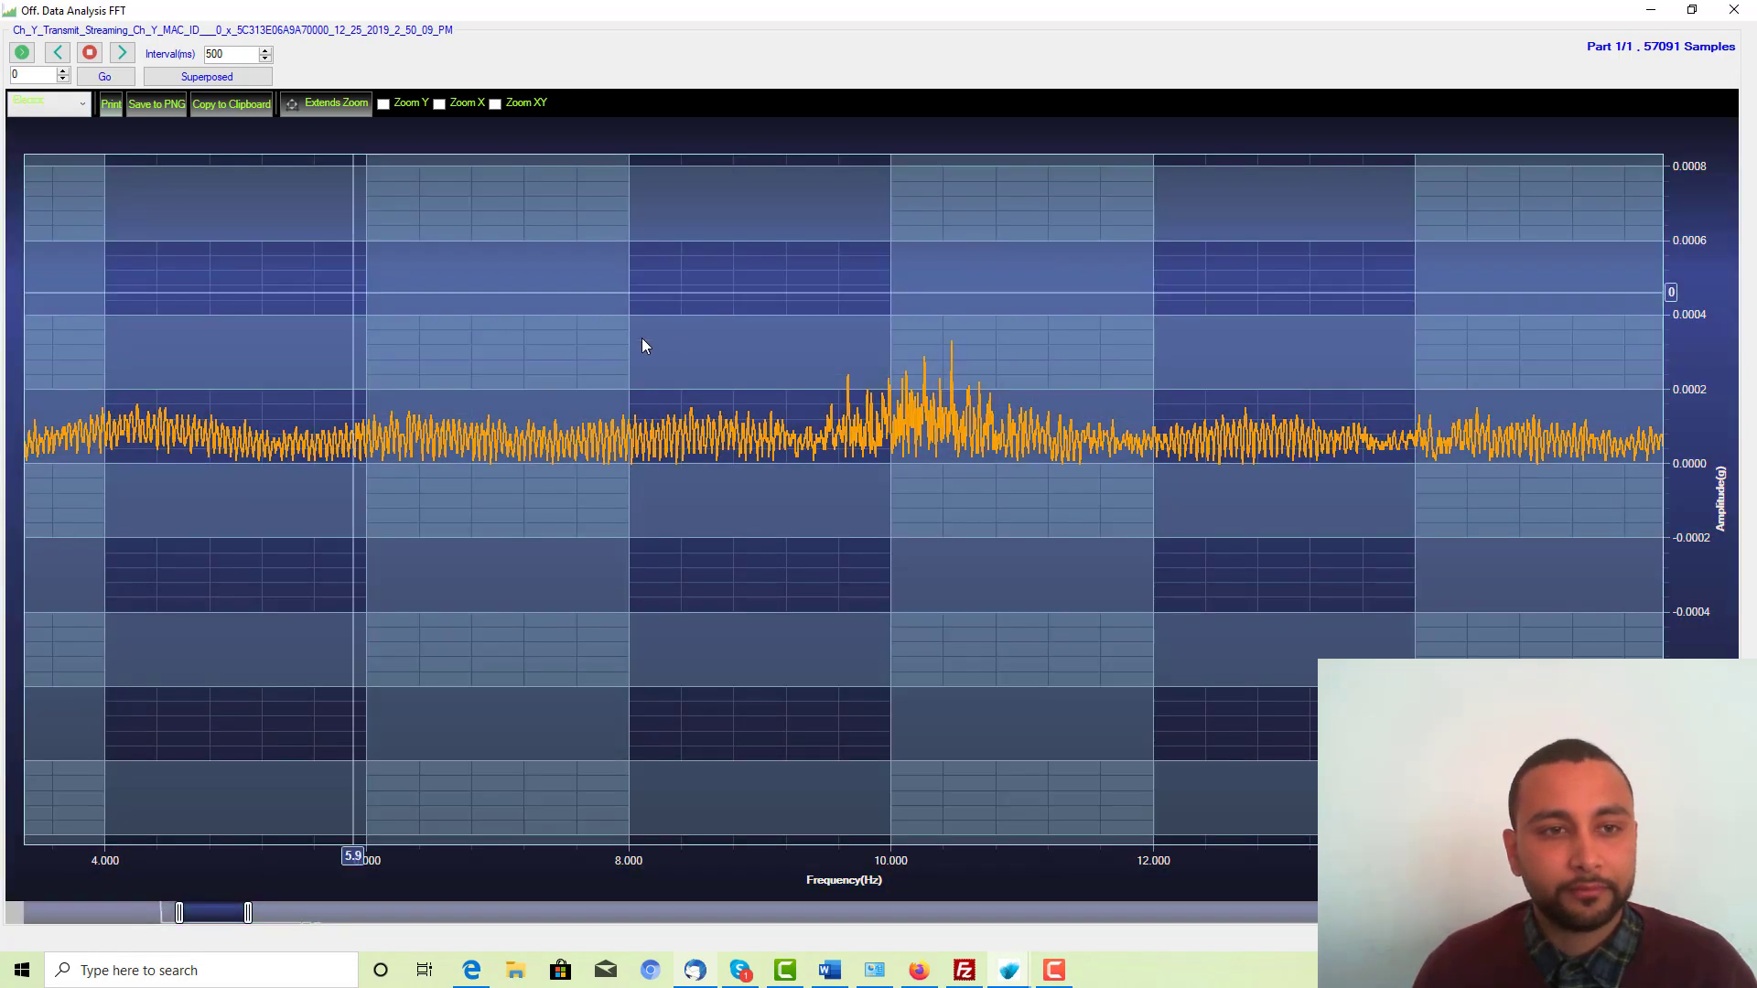
pyautogui.scroll(5, 986, 622)
pyautogui.scroll(-5, 765, 460)
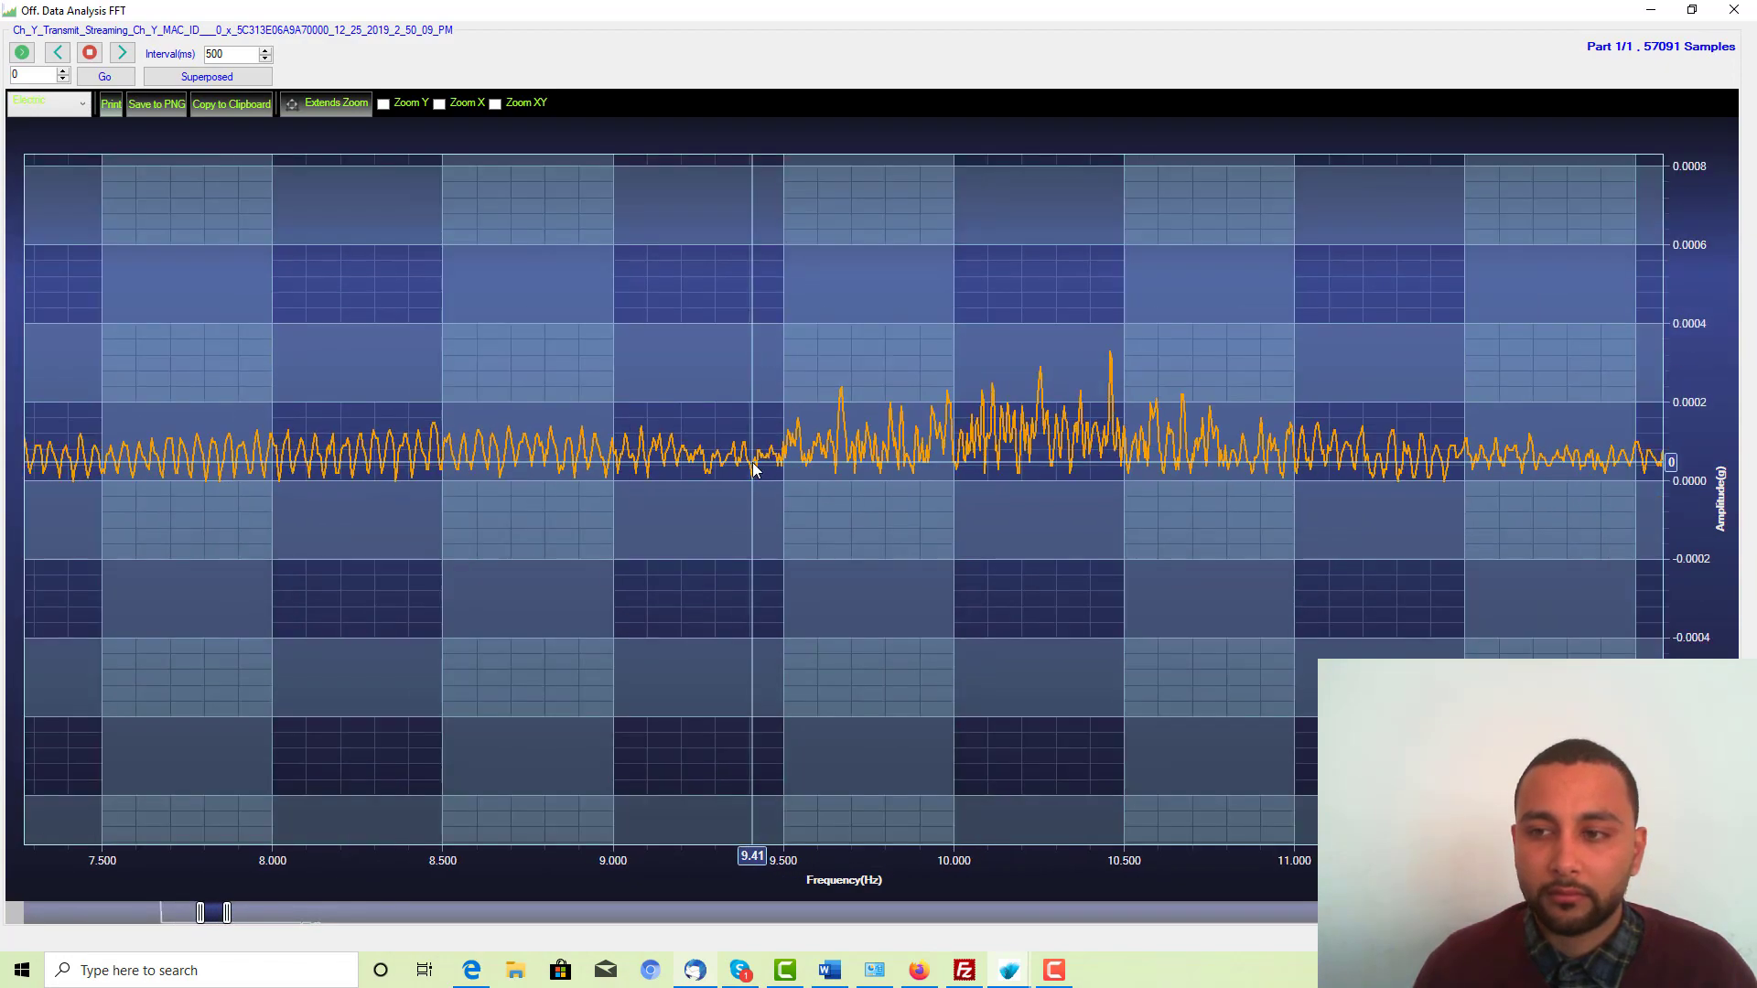